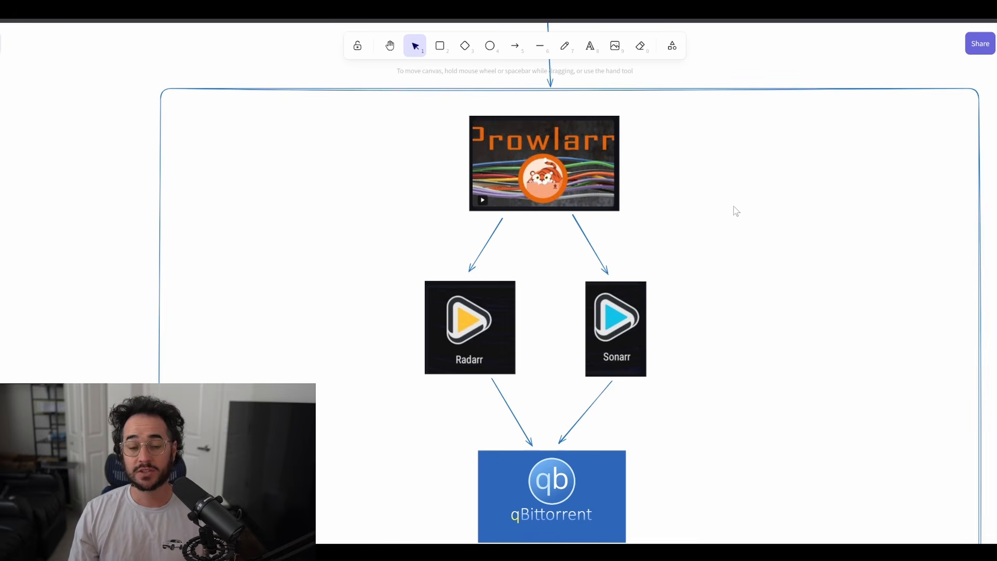
# - Delete the arrow below Movies Folder in the Excalidraw diagram
pyautogui.scroll(3, 659, 234)
pyautogui.scroll(-4, 727, 265)
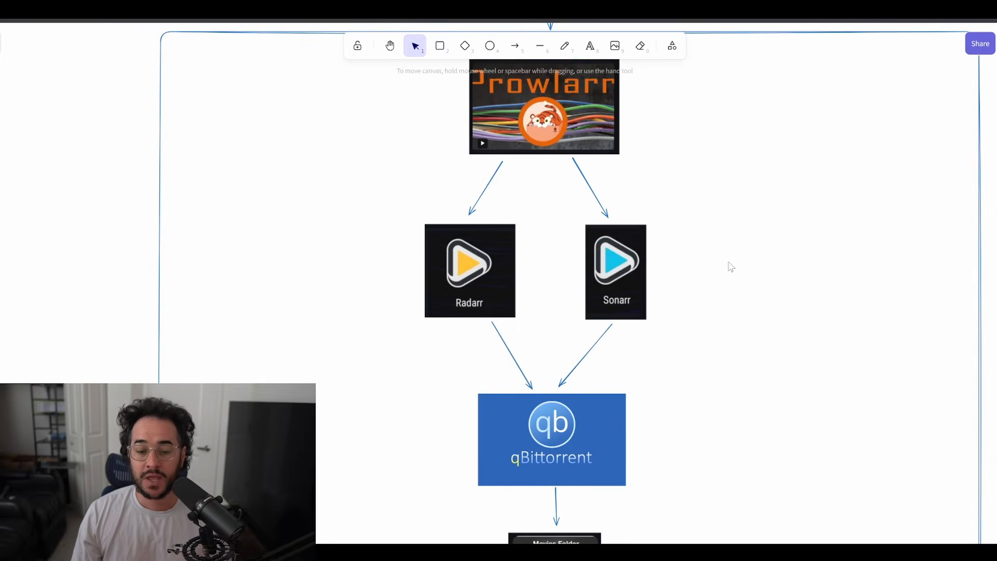
pyautogui.scroll(1, 751, 283)
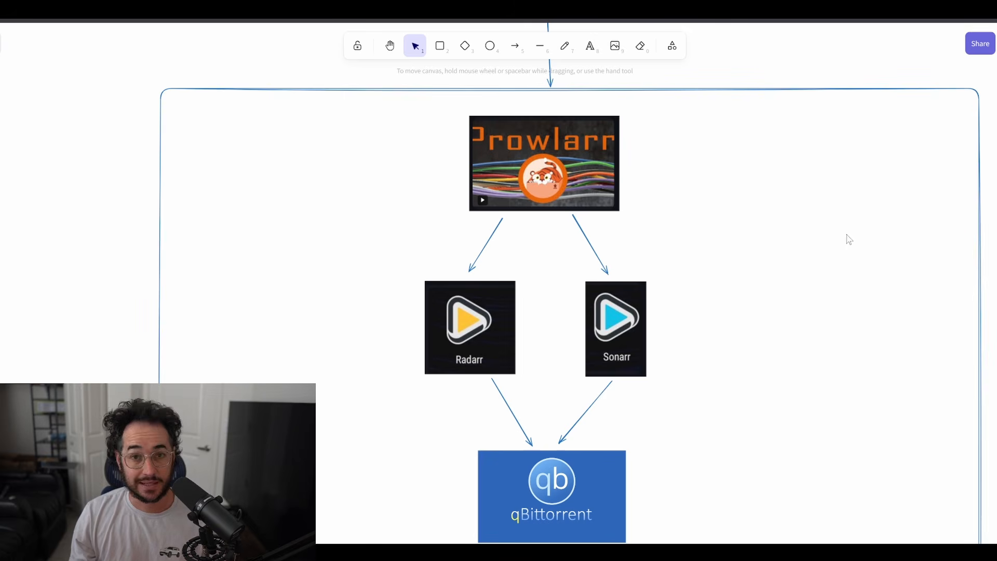
pyautogui.scroll(-2, 623, 234)
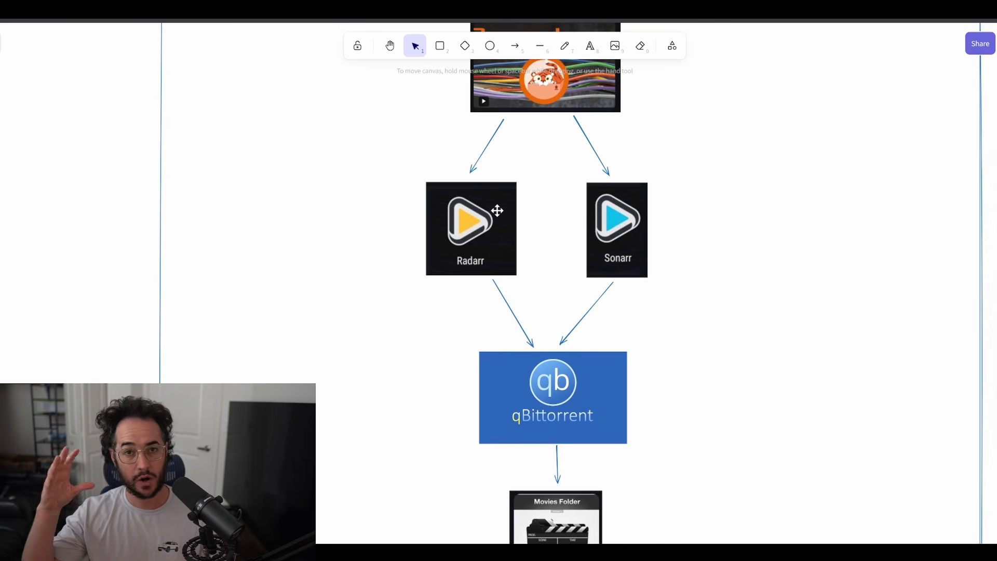
pyautogui.scroll(1, 558, 196)
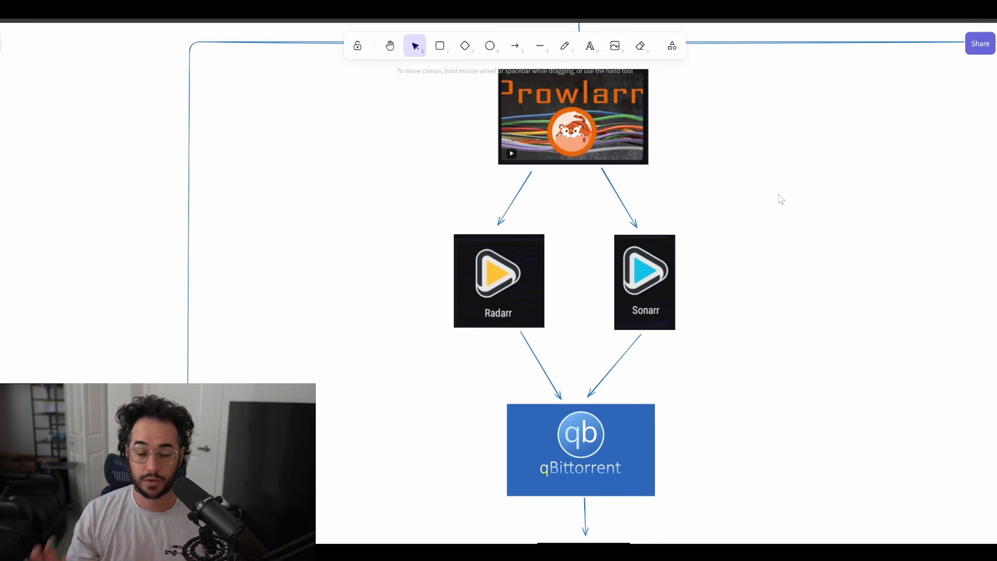
pyautogui.scroll(-5, 768, 113)
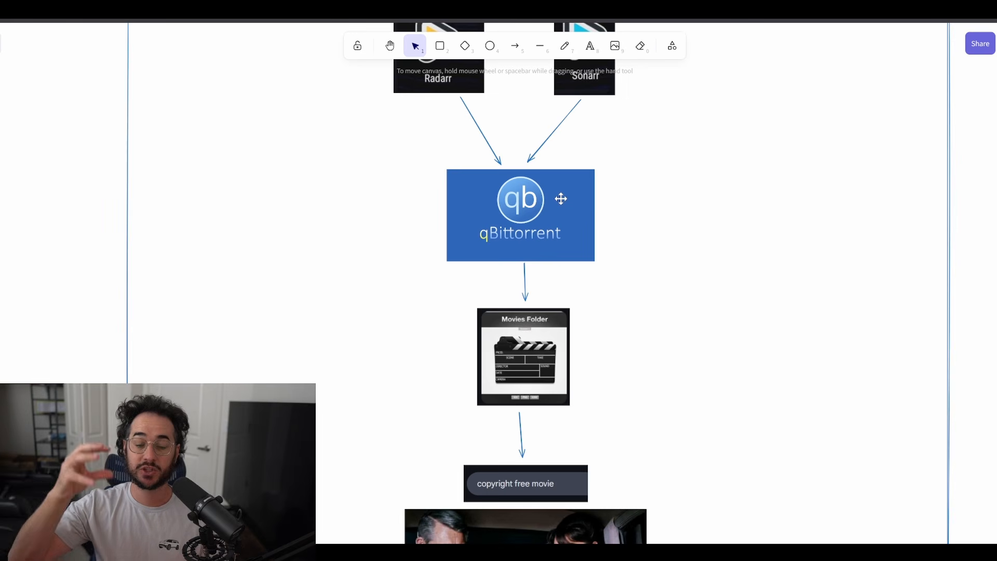
pyautogui.moveTo(700, 245); pyautogui.dragTo(684, 268)
pyautogui.moveTo(768, 325); pyautogui.dragTo(723, 176)
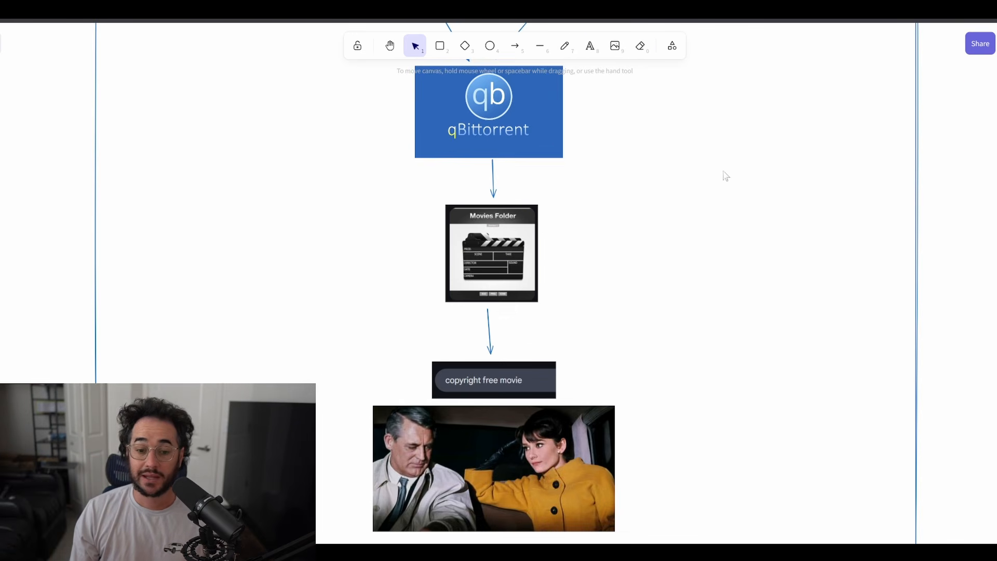
pyautogui.moveTo(662, 161); pyautogui.dragTo(709, 302)
pyautogui.moveTo(693, 176); pyautogui.dragTo(686, 207)
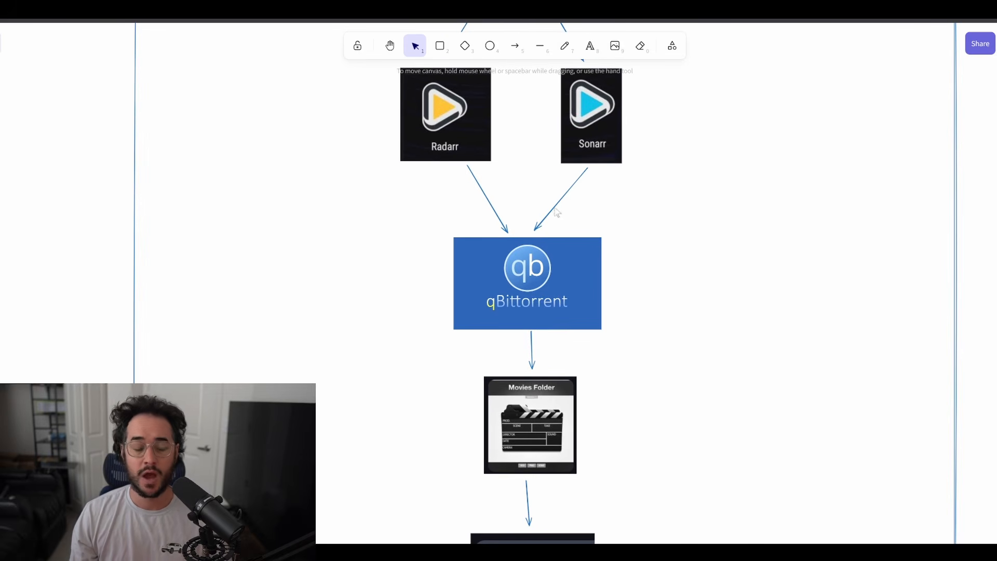
pyautogui.moveTo(550, 141); pyautogui.dragTo(513, 181)
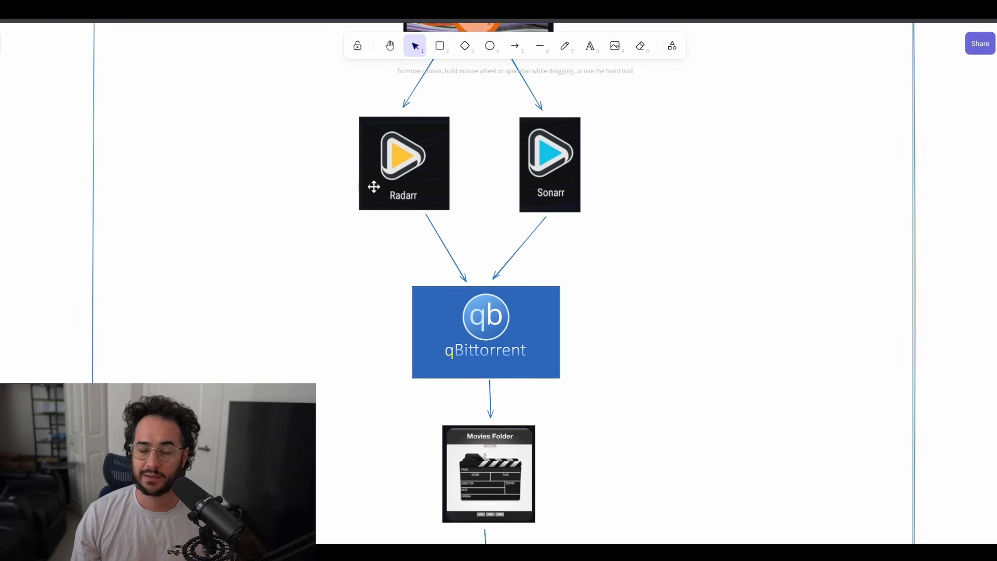
pyautogui.hscroll(-1, 704, 320)
pyautogui.scroll(-5, 704, 321)
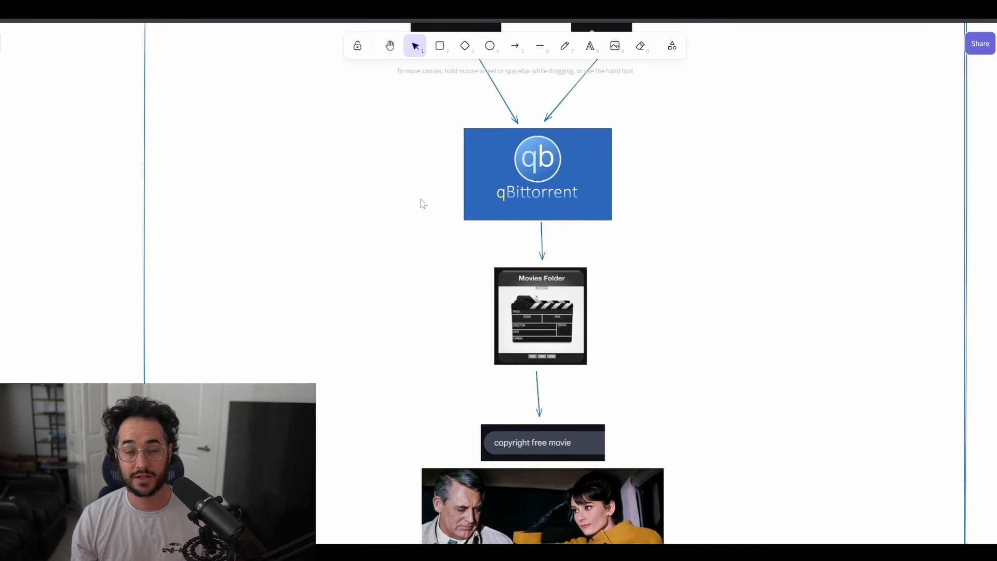
pyautogui.scroll(-4, 732, 216)
pyautogui.hscroll(4, 589, 222)
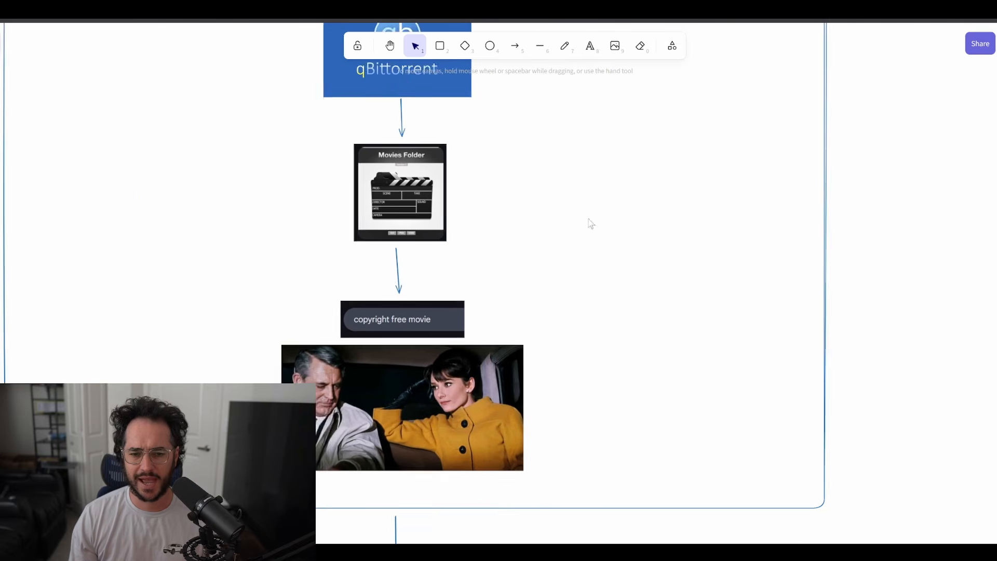
pyautogui.click(383, 273)
pyautogui.press('Delete')
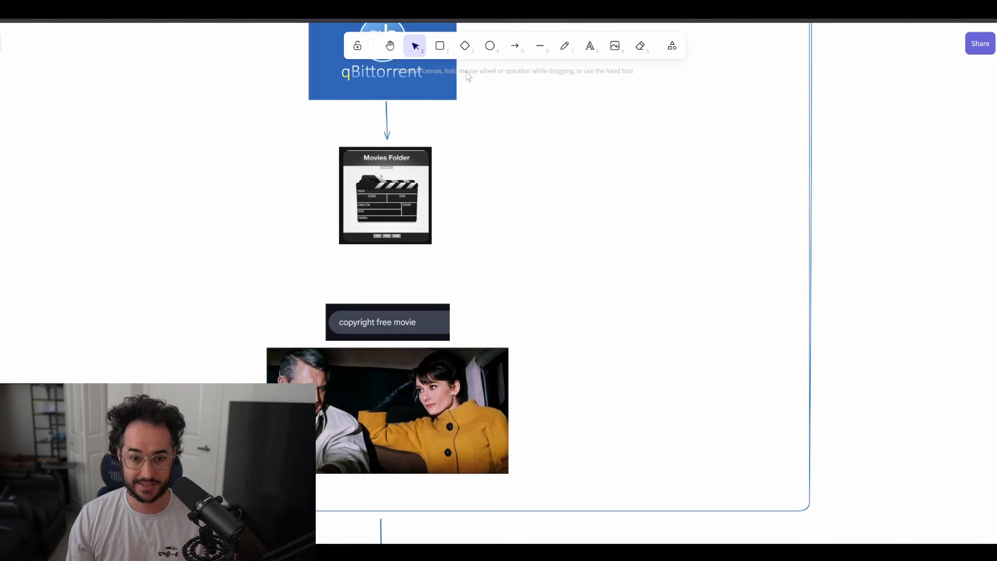
# - Draw an arrow right from Movies Folder and shrink the green play logo onto its end
pyautogui.click(514, 46)
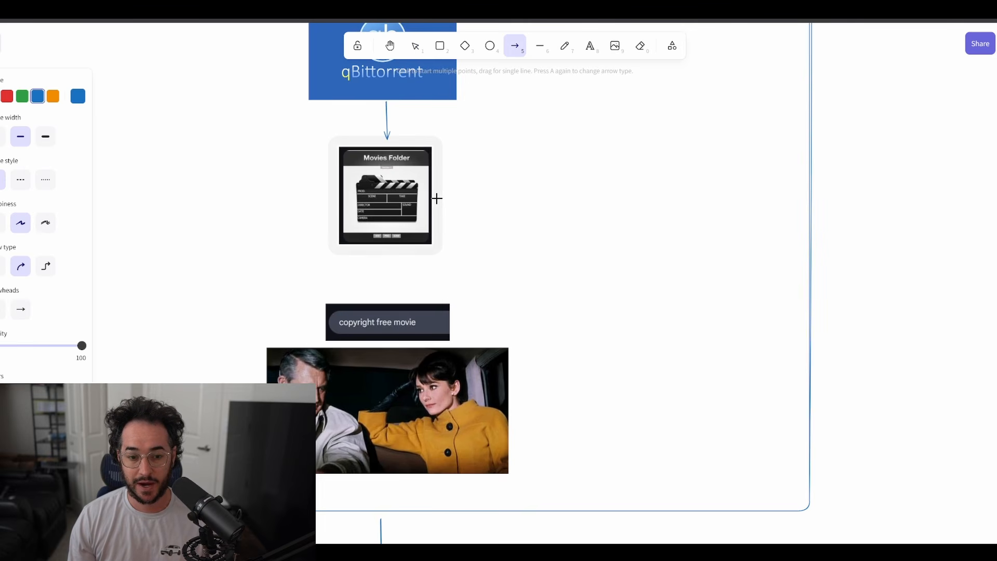
pyautogui.moveTo(435, 198); pyautogui.dragTo(528, 201)
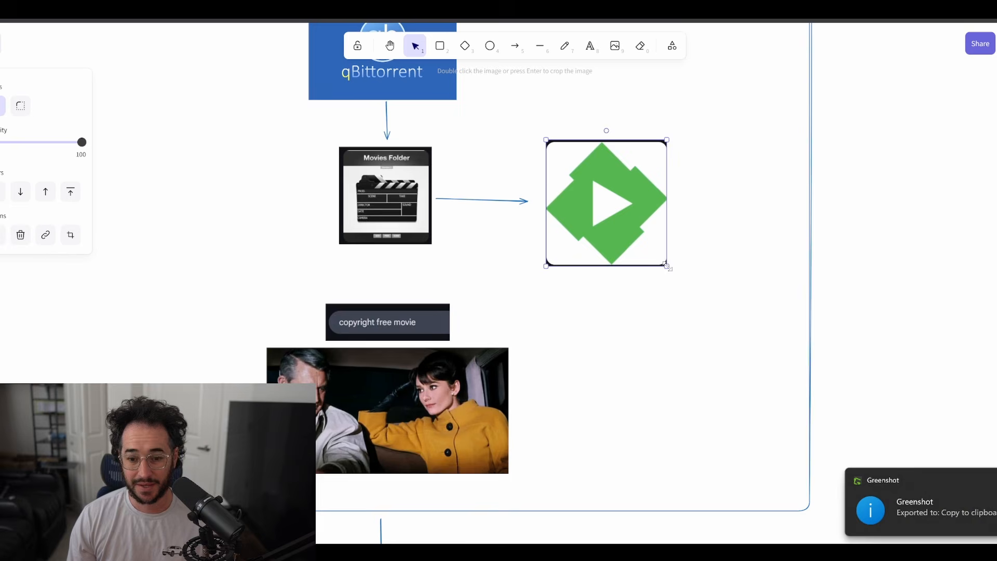
pyautogui.moveTo(668, 267); pyautogui.dragTo(644, 228)
pyautogui.moveTo(625, 208); pyautogui.dragTo(625, 213)
# - Search Google Images for 'jellyfin' instead of 'plex'
pyautogui.click(742, 212)
pyautogui.hotkey('alt', 'Tab')
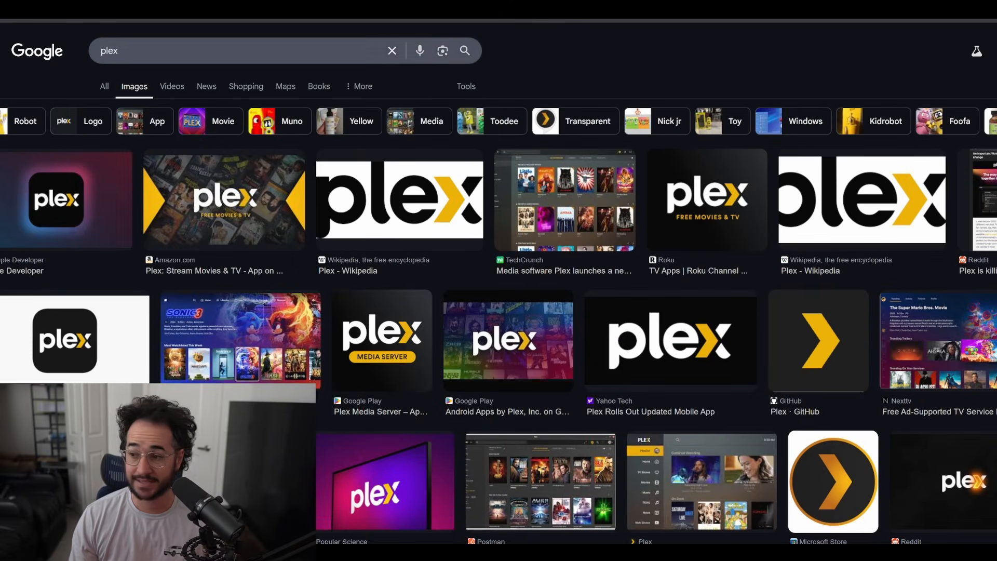
pyautogui.write('jellyfin')
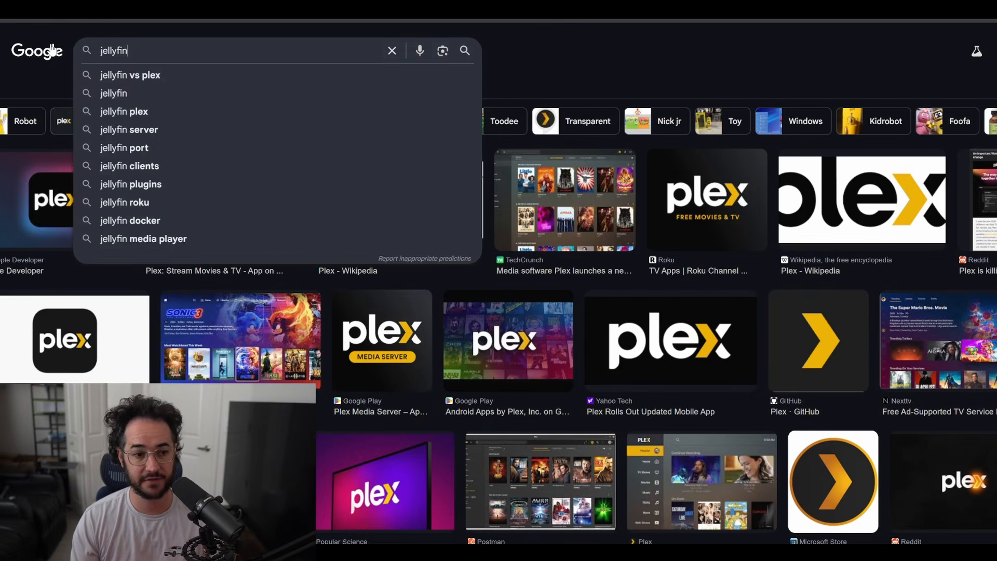
pyautogui.press('Return')
# - Copy the Google Play Jellyfin logo and paste it onto the whiteboard
pyautogui.click(230, 193)
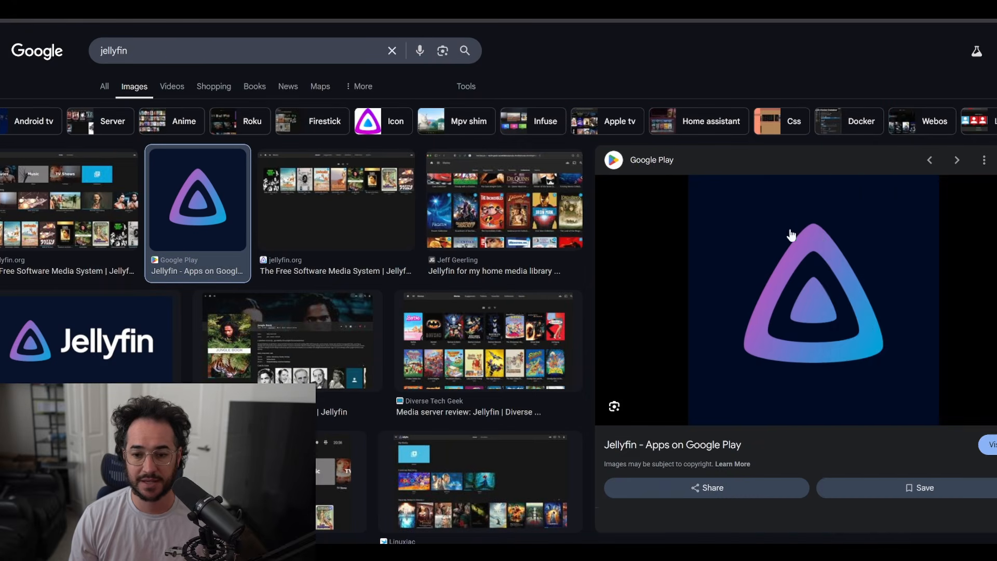
pyautogui.rightClick(827, 182)
pyautogui.click(874, 399)
pyautogui.hotkey('alt', 'Tab')
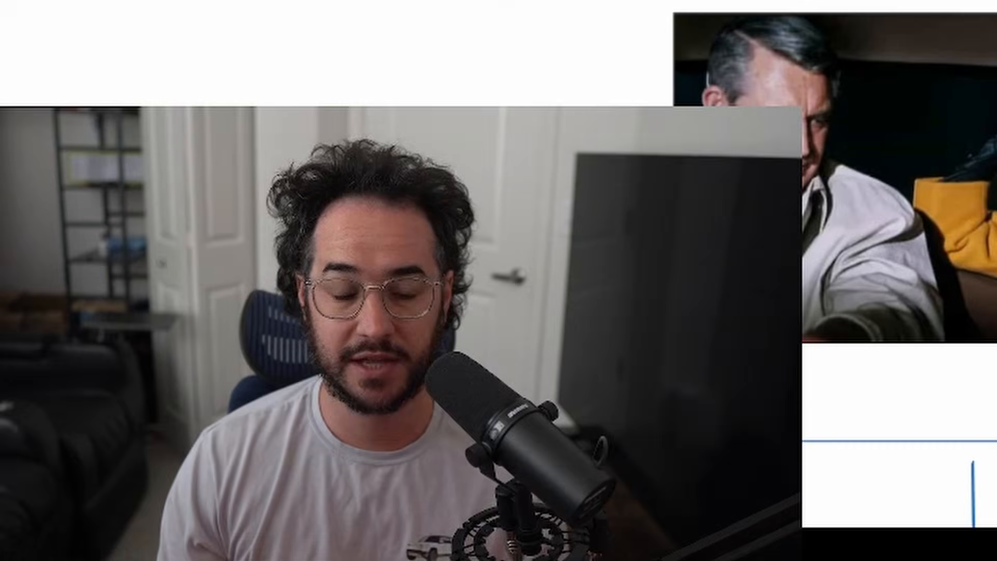
pyautogui.hotkey('ctrl', 'v')
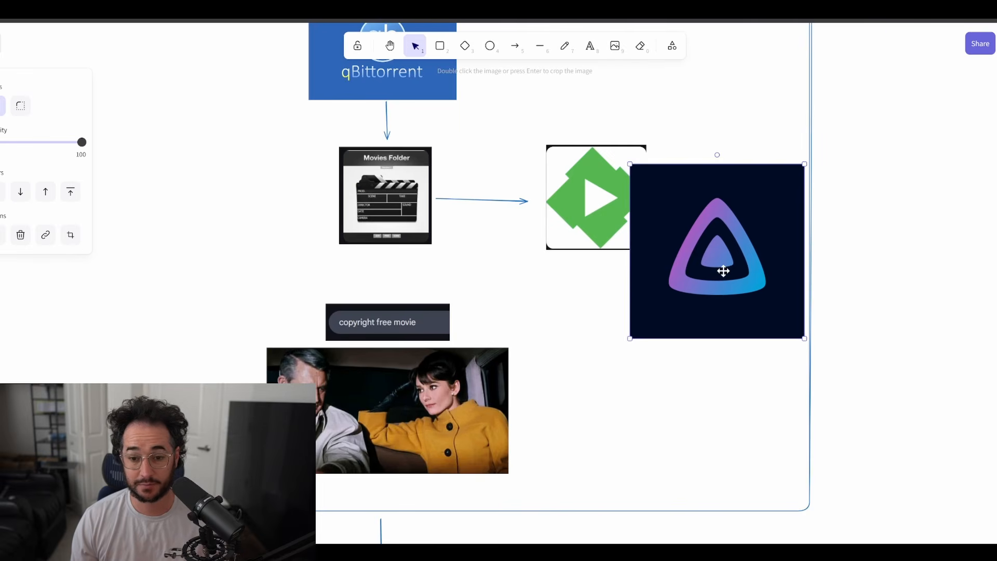
# - Shrink the Jellyfin logo beside the play logo and arrow it left into the copyright free movie box
pyautogui.moveTo(643, 169); pyautogui.dragTo(696, 256)
pyautogui.moveTo(738, 301); pyautogui.dragTo(707, 259)
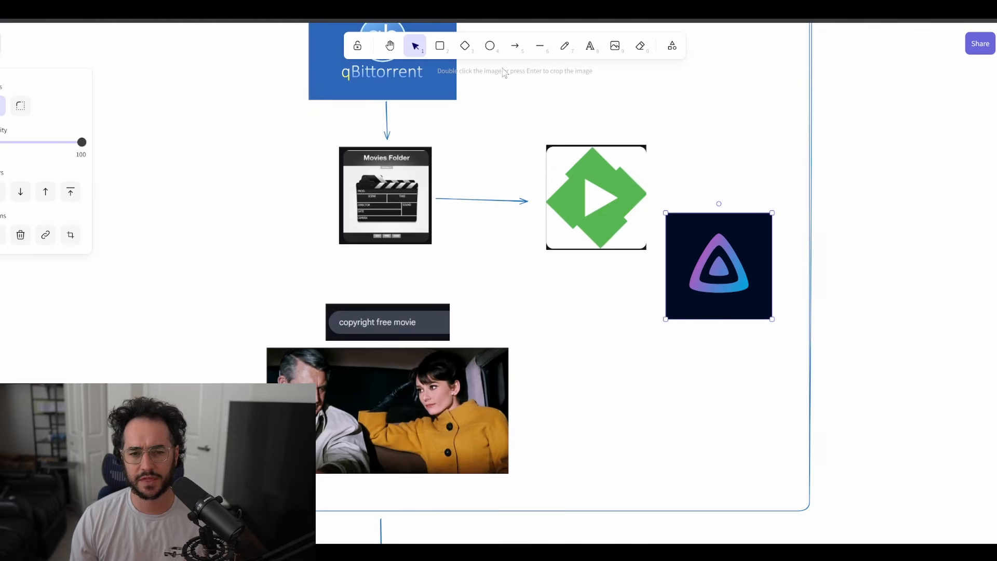
pyautogui.click(514, 46)
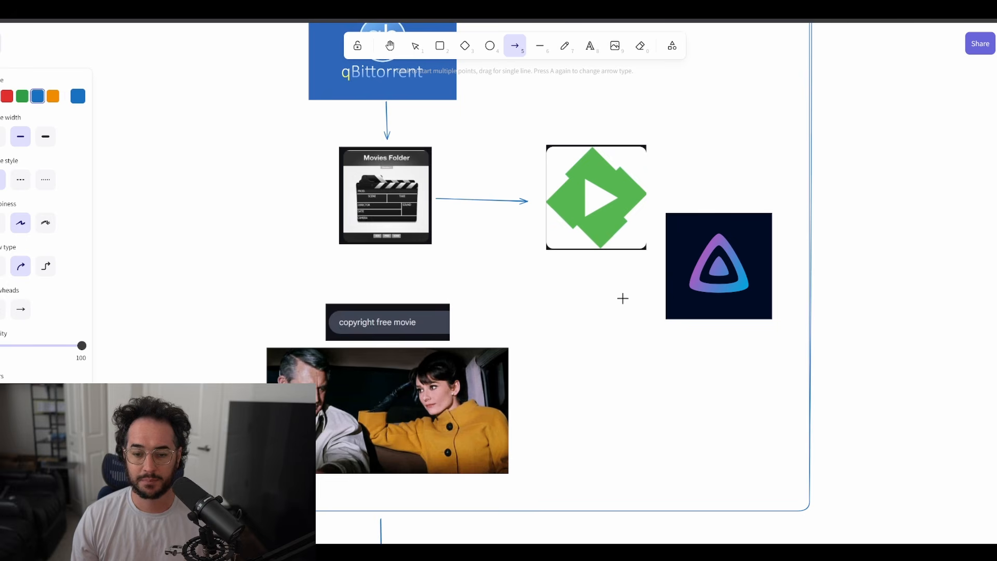
pyautogui.moveTo(624, 307); pyautogui.dragTo(461, 324)
pyautogui.moveTo(568, 354); pyautogui.dragTo(749, 239)
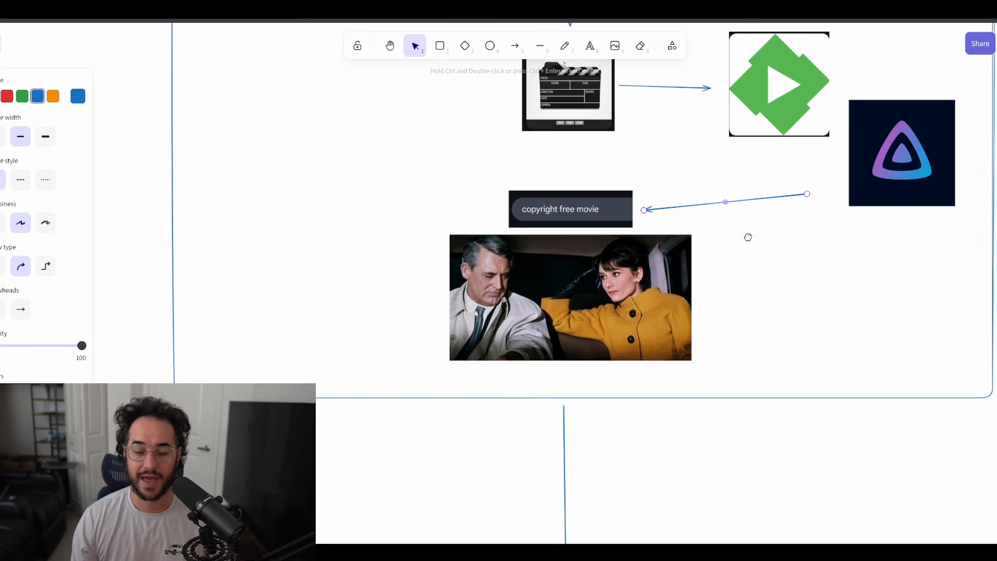
pyautogui.scroll(-10, 690, 179)
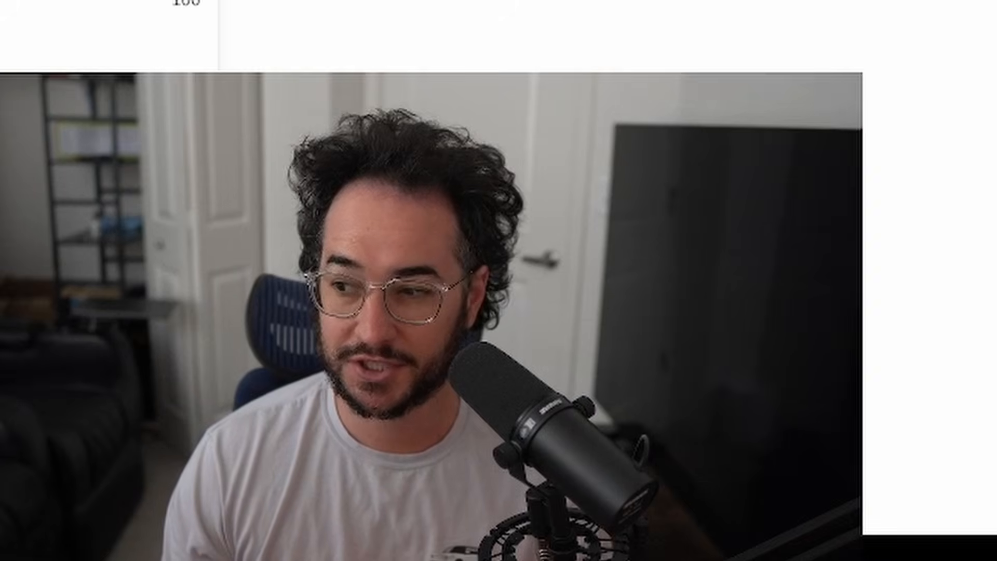
pyautogui.scroll(-10, 929, 291)
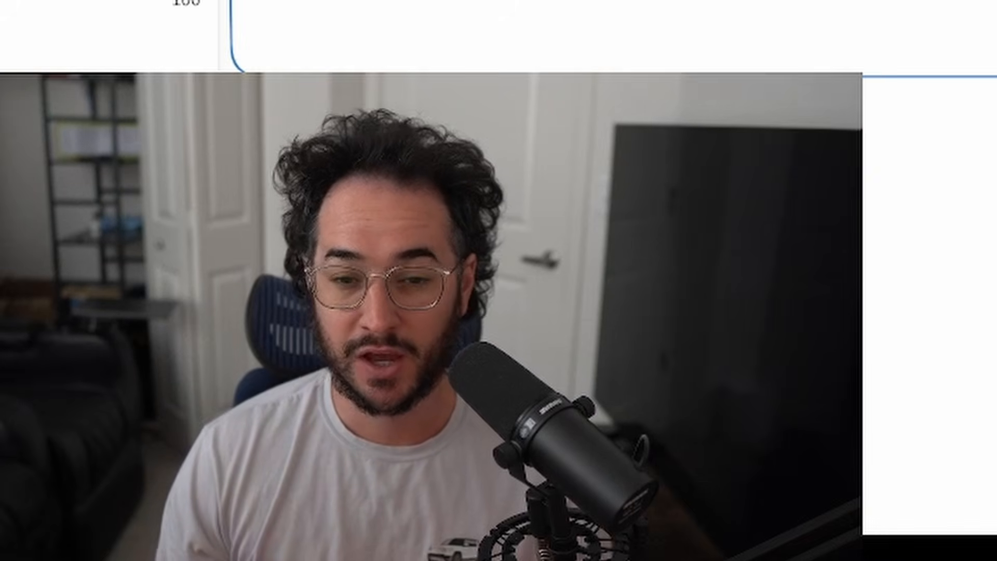
pyautogui.scroll(1, 929, 291)
pyautogui.scroll(5, 929, 291)
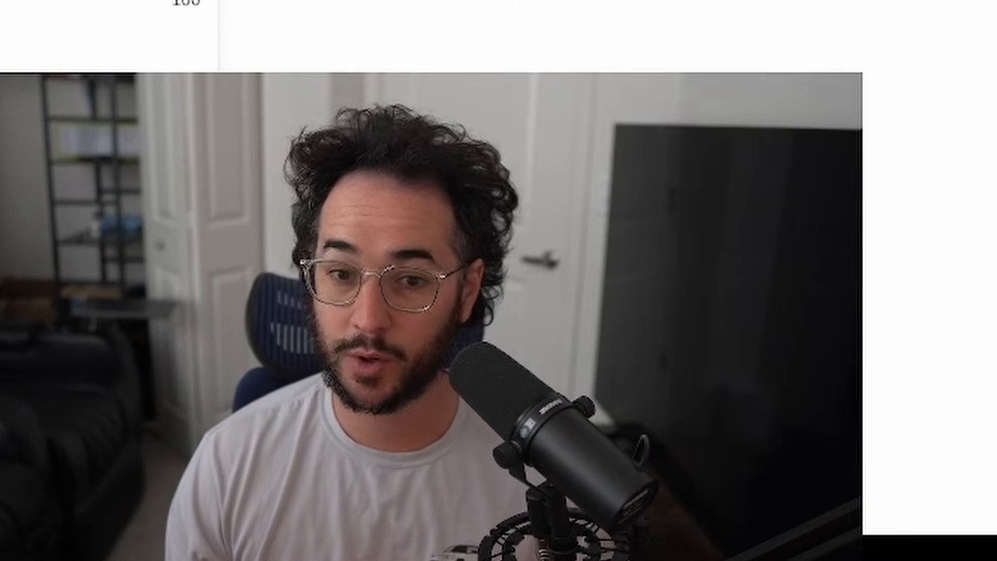
pyautogui.scroll(8, 929, 291)
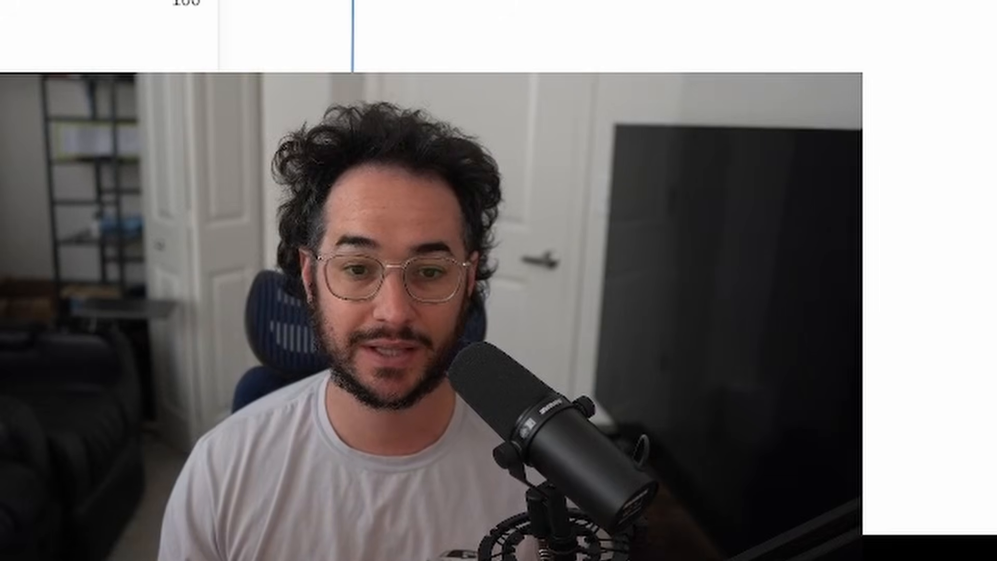
pyautogui.scroll(8, 929, 291)
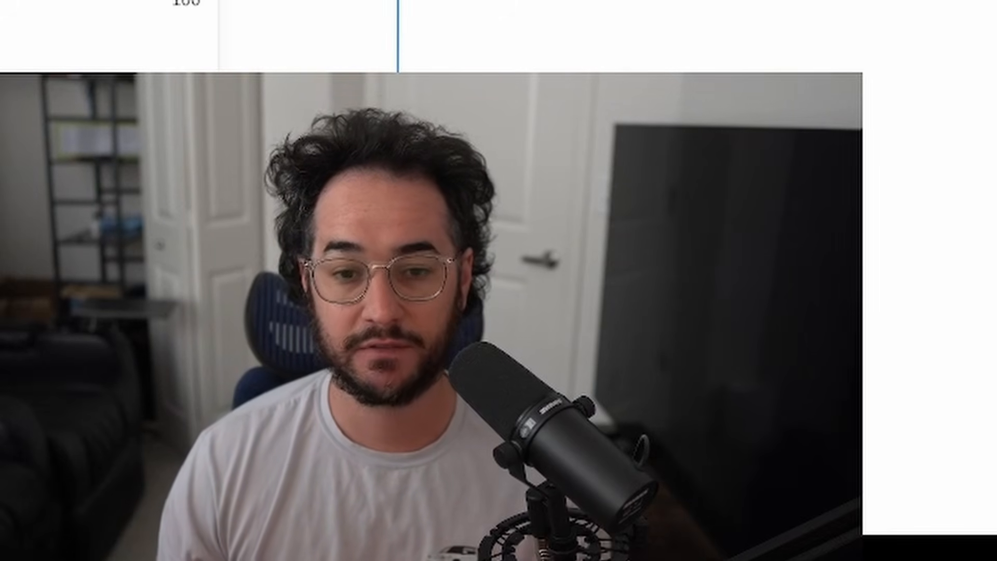
pyautogui.scroll(4, 929, 290)
pyautogui.scroll(3, 930, 290)
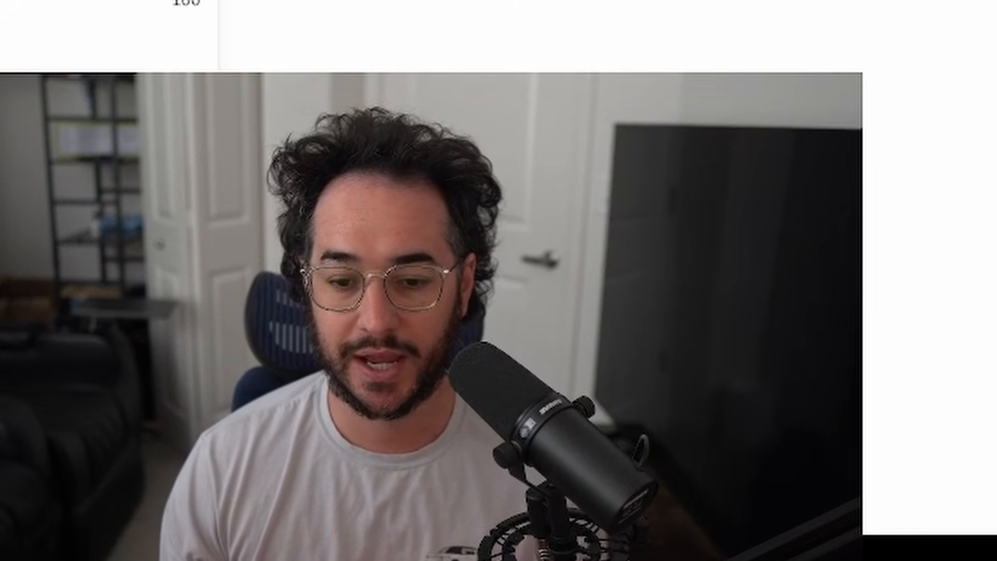
pyautogui.scroll(3, 930, 290)
pyautogui.scroll(3, 930, 290)
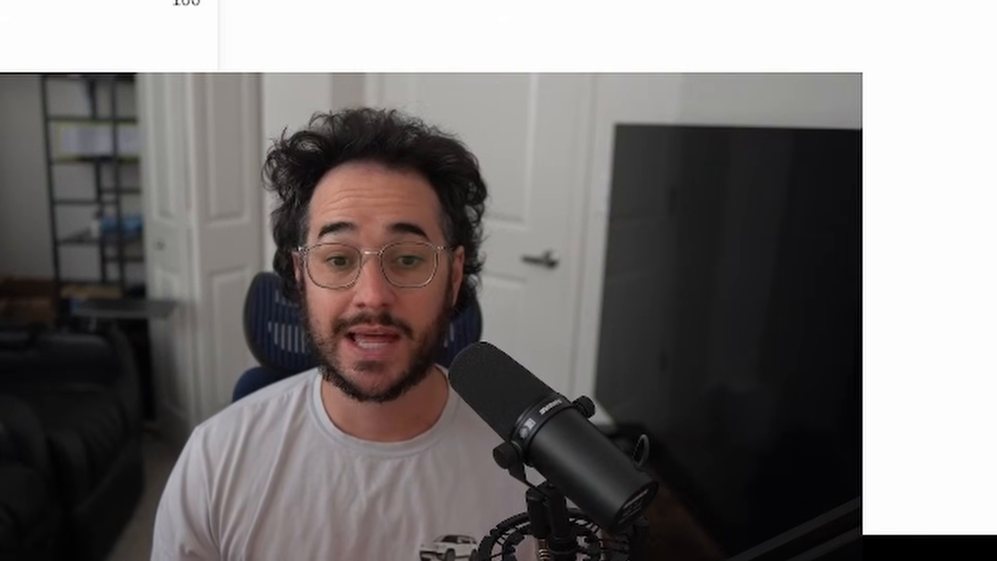
pyautogui.hscroll(5, 929, 291)
pyautogui.scroll(5, 930, 291)
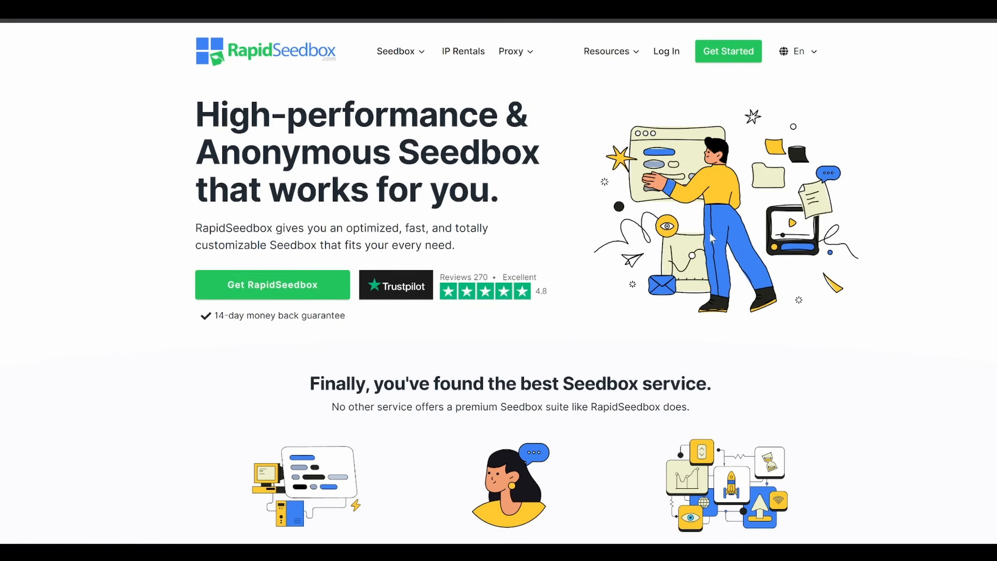
# - Highlight the Premium plans description and switch the pricing table to Lean plans
pyautogui.scroll(1, 658, 176)
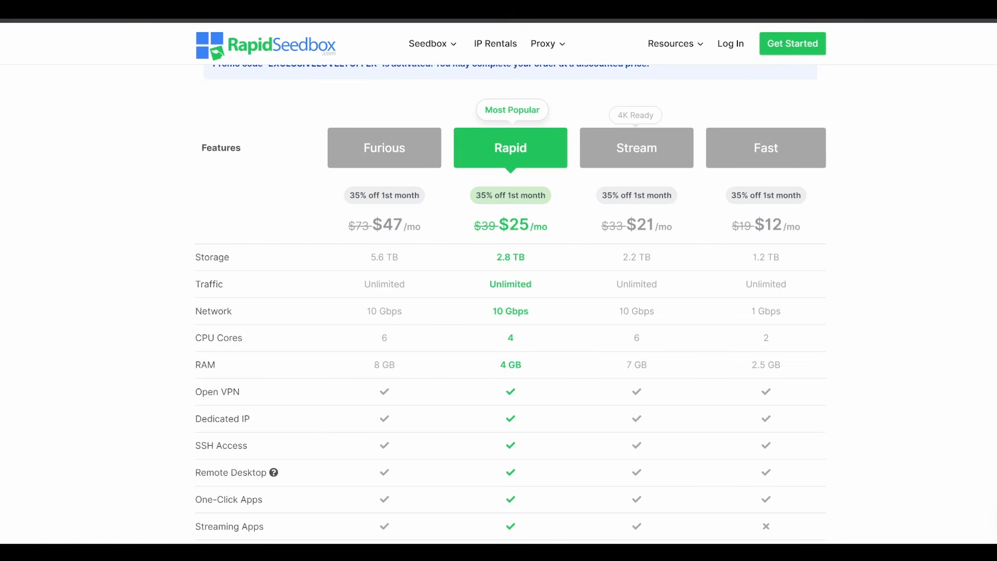
pyautogui.moveTo(475, 195); pyautogui.dragTo(493, 195)
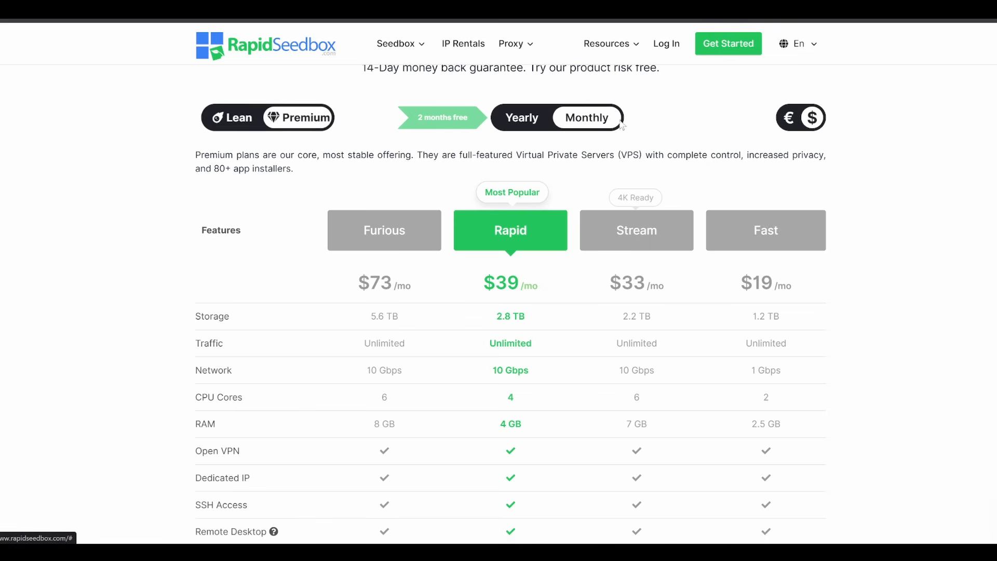
pyautogui.click(241, 122)
pyautogui.moveTo(196, 156); pyautogui.dragTo(718, 163)
pyautogui.click(331, 115)
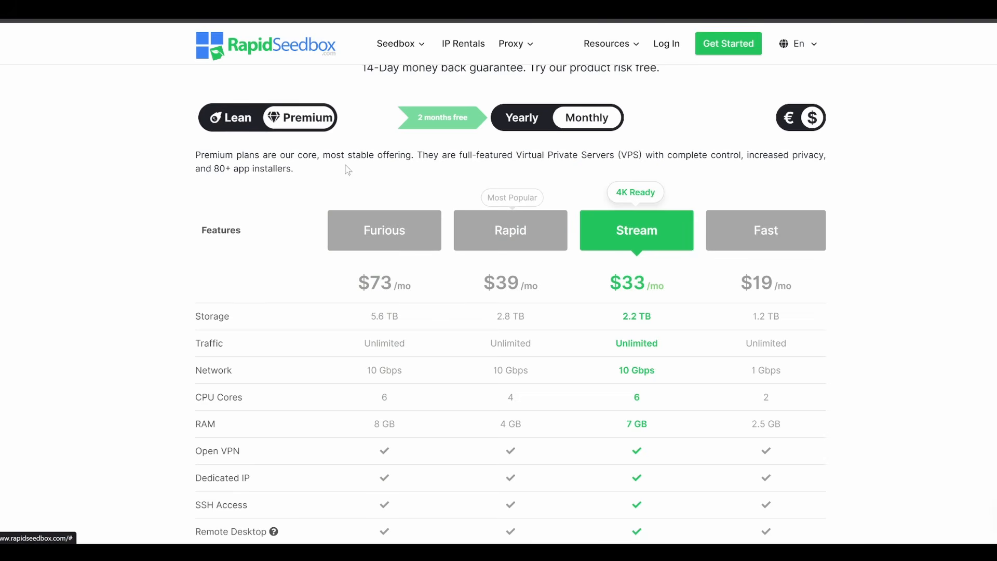
pyautogui.tripleClick(300, 173)
pyautogui.click(311, 178)
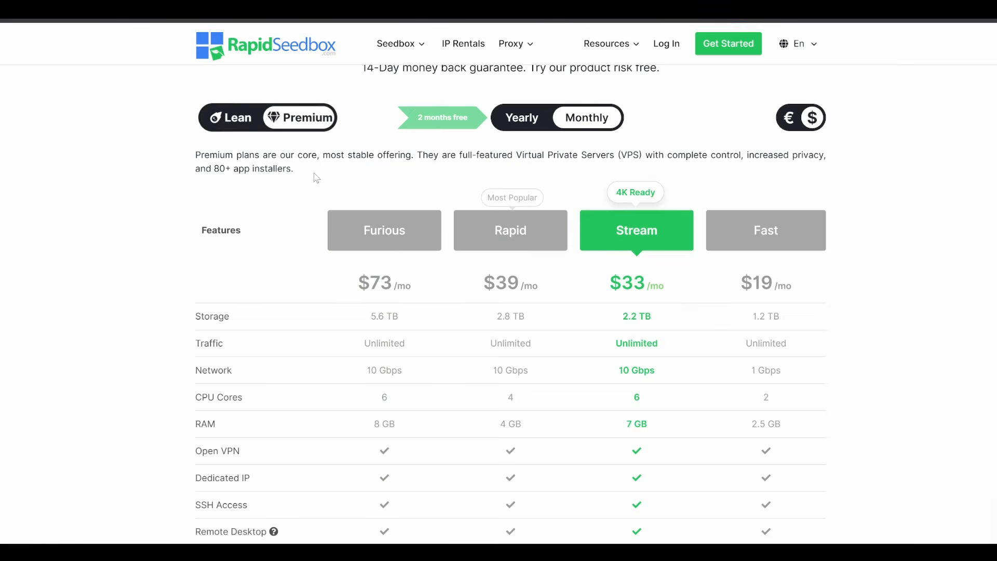
pyautogui.tripleClick(316, 178)
pyautogui.click(231, 118)
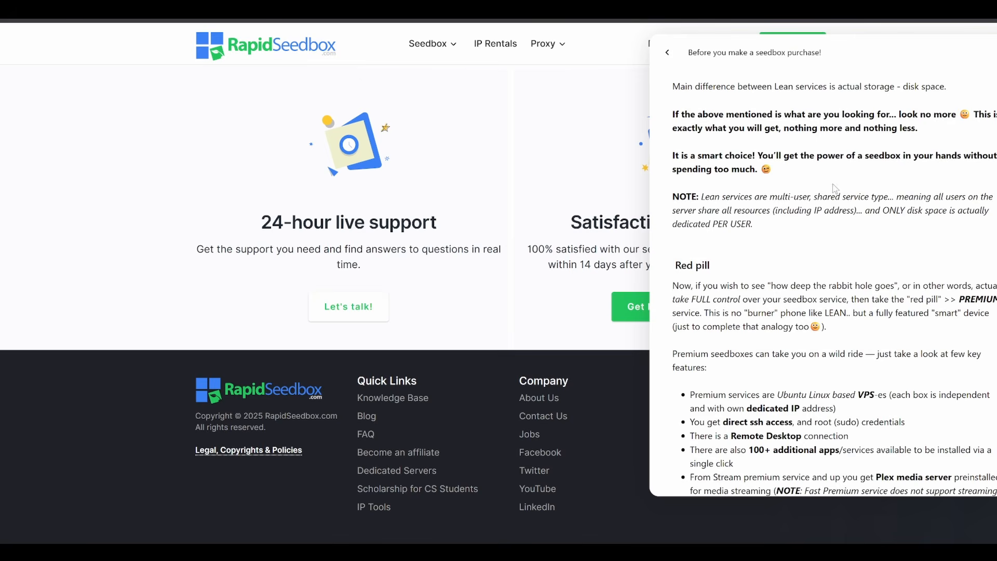
# - Read the help article and switch the pricing table to Premium plans
pyautogui.scroll(3, 834, 188)
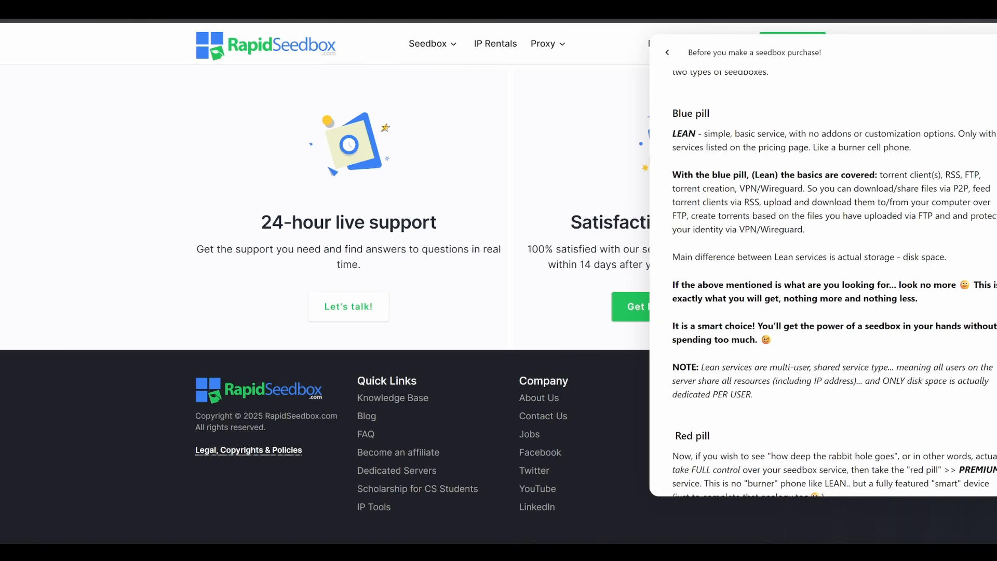
pyautogui.scroll(-5, 866, 252)
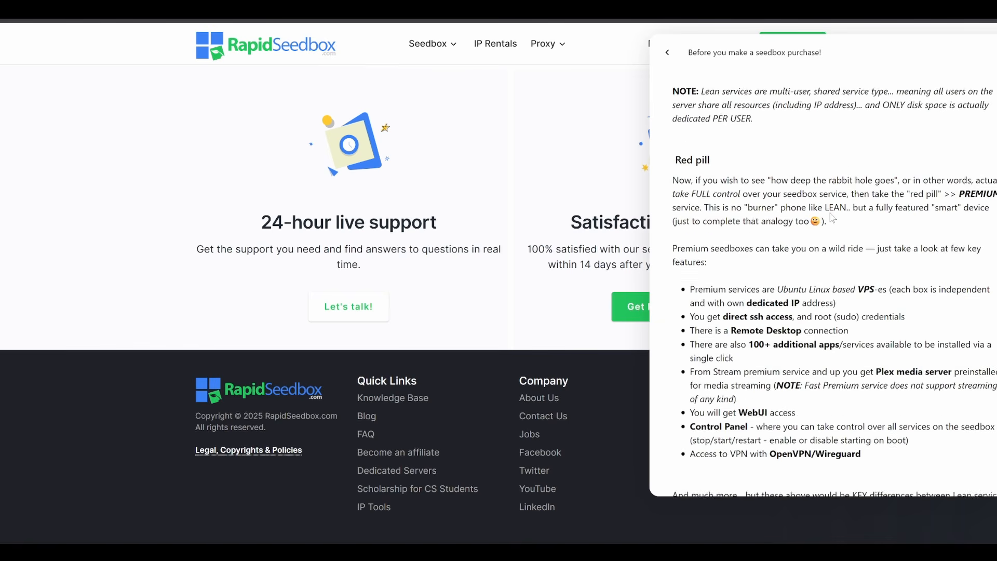
pyautogui.scroll(10, 753, 159)
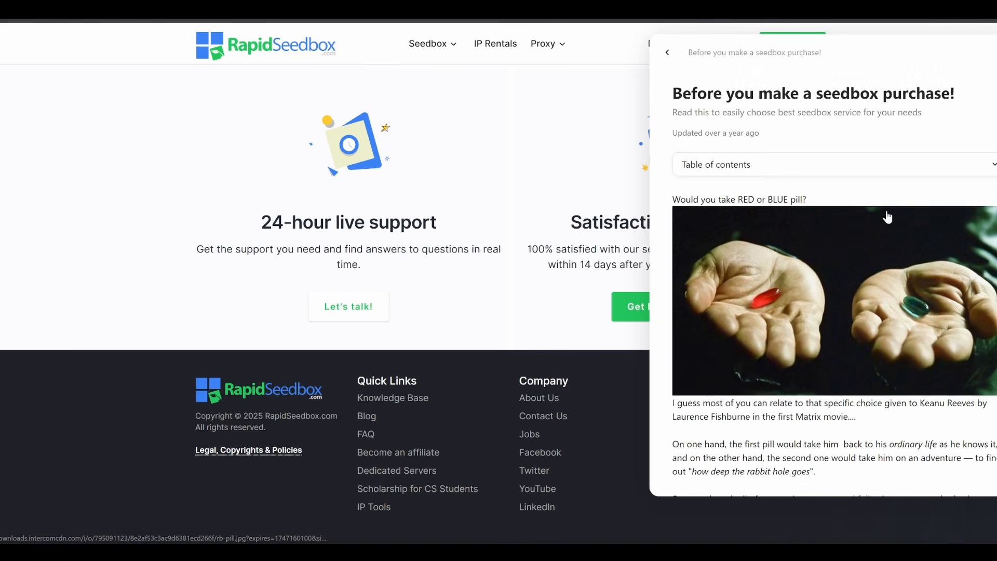
pyautogui.scroll(5, 101, 199)
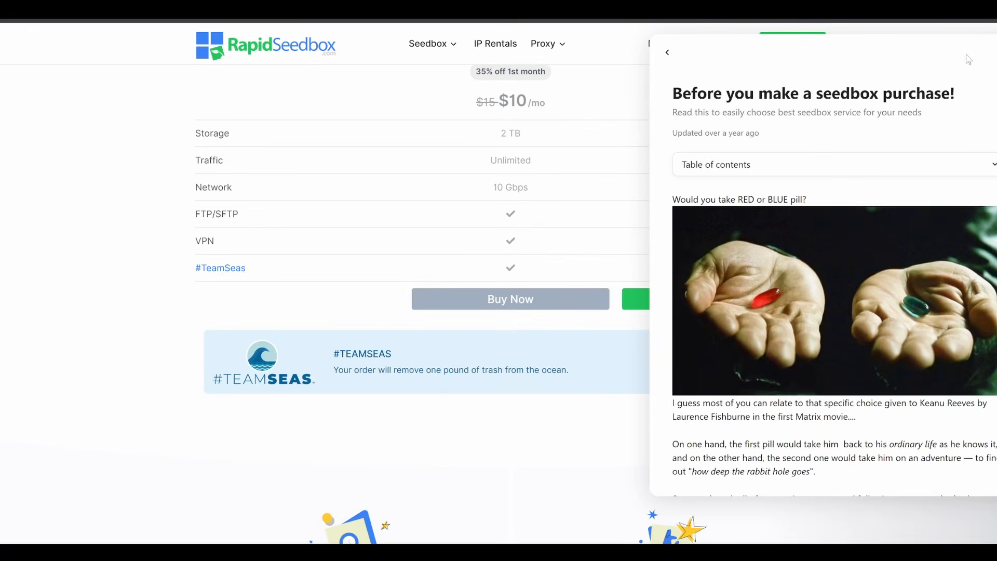
pyautogui.scroll(8, 390, 183)
pyautogui.scroll(-7, 312, 87)
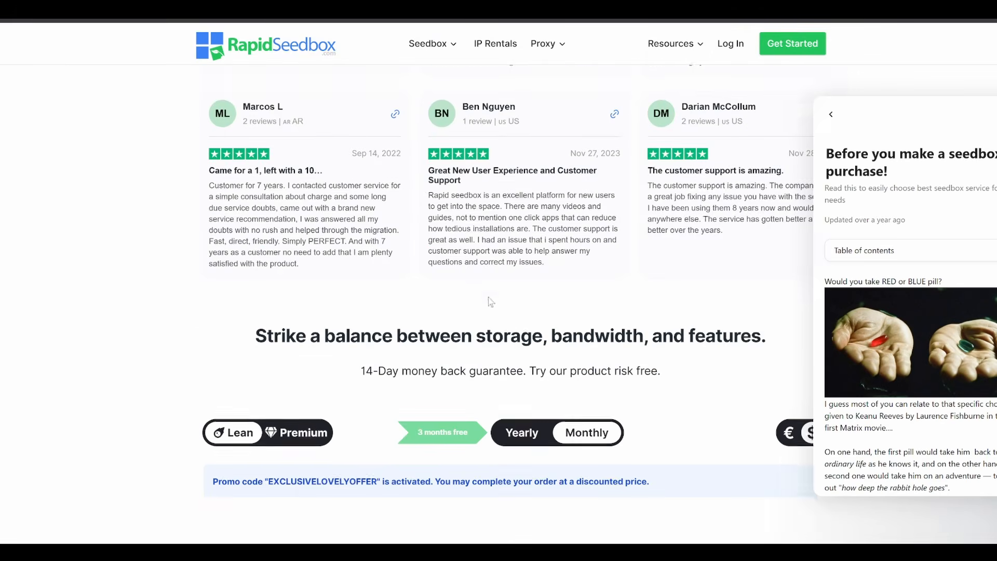
pyautogui.scroll(1, 311, 87)
pyautogui.click(301, 117)
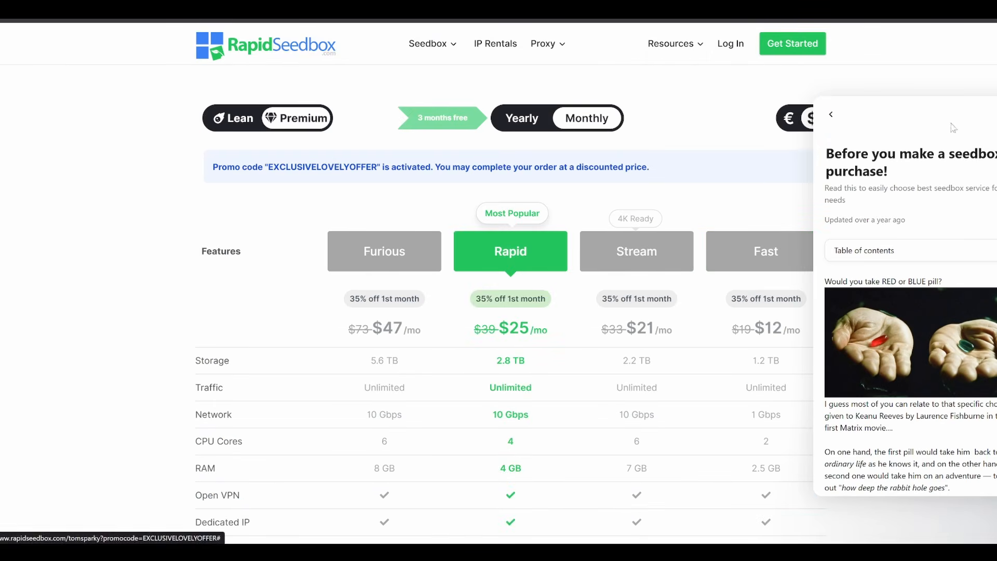
# - Back out of the help article and close the help panel, leaving the Premium plan table
pyautogui.click(667, 51)
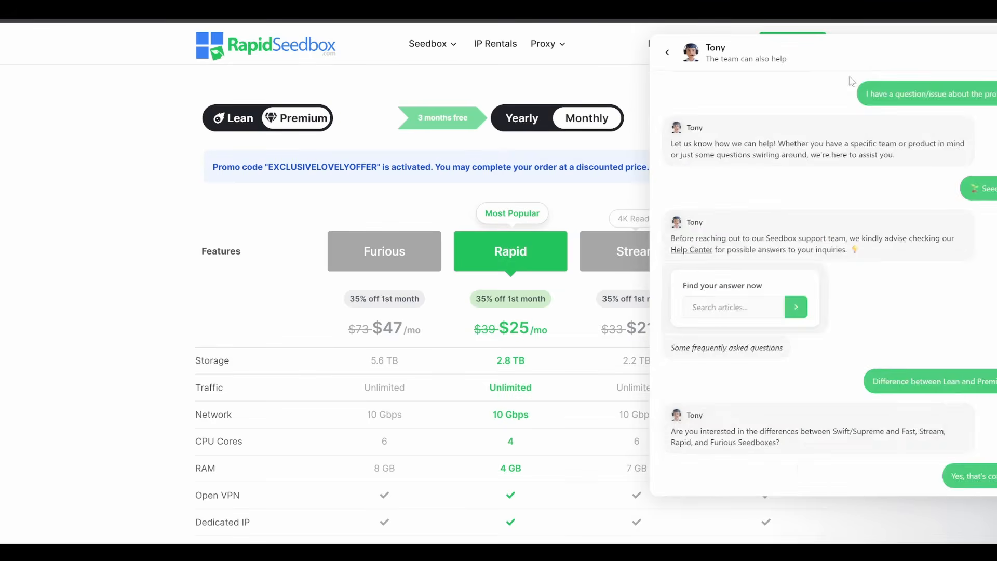
pyautogui.click(667, 51)
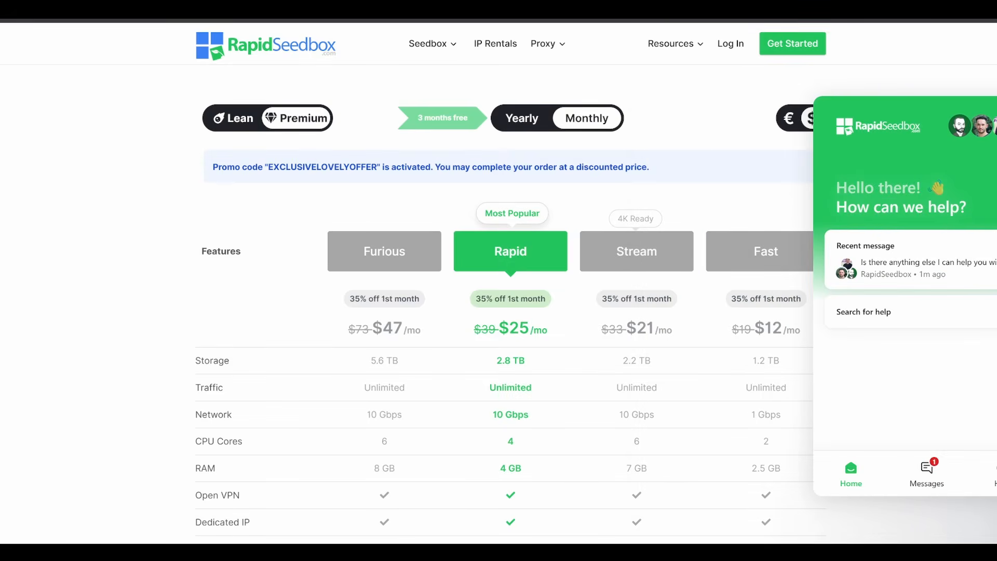
pyautogui.scroll(-3, 966, 72)
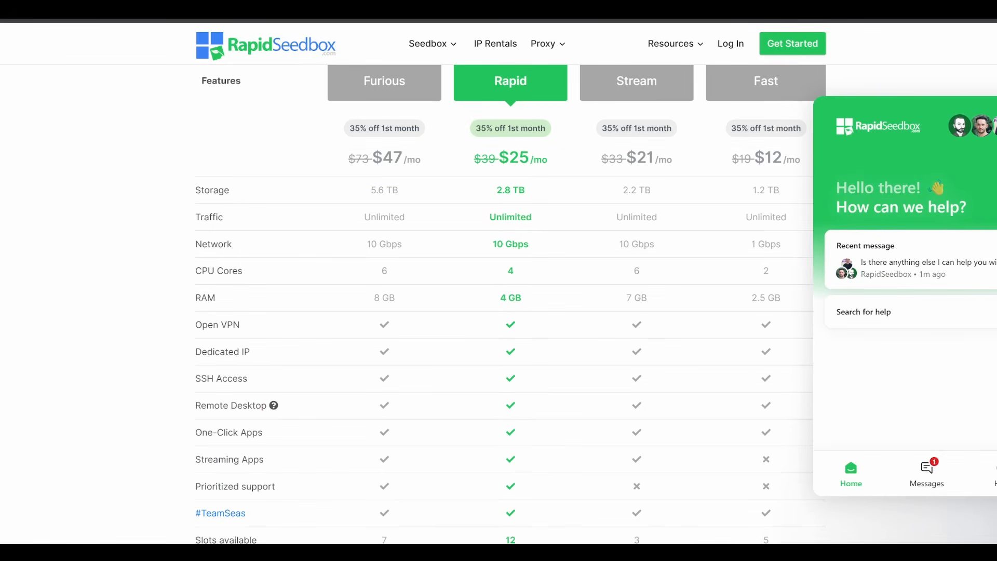
pyautogui.click(994, 520)
pyautogui.scroll(3, 512, 176)
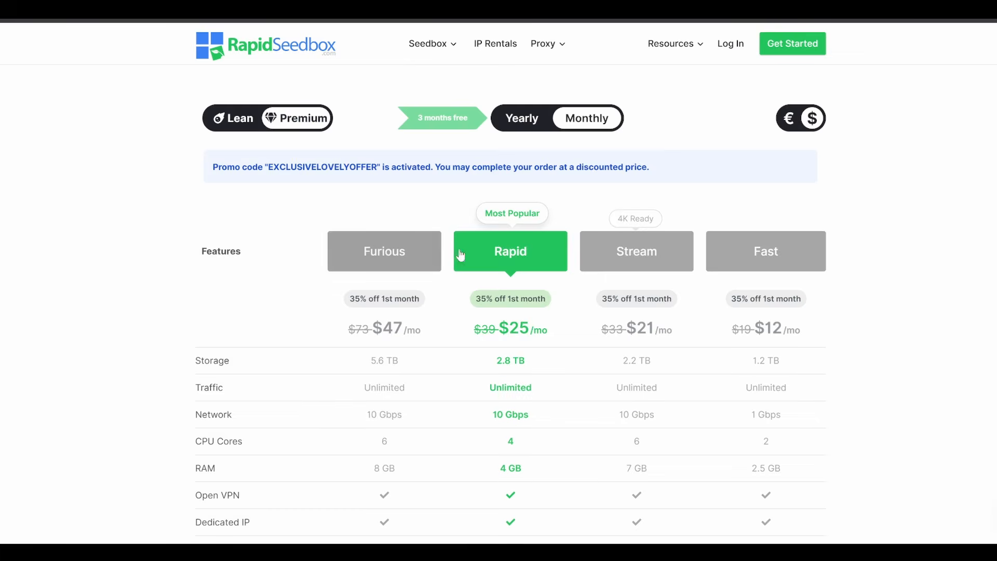
pyautogui.scroll(-4, 461, 254)
pyautogui.scroll(4, 476, 241)
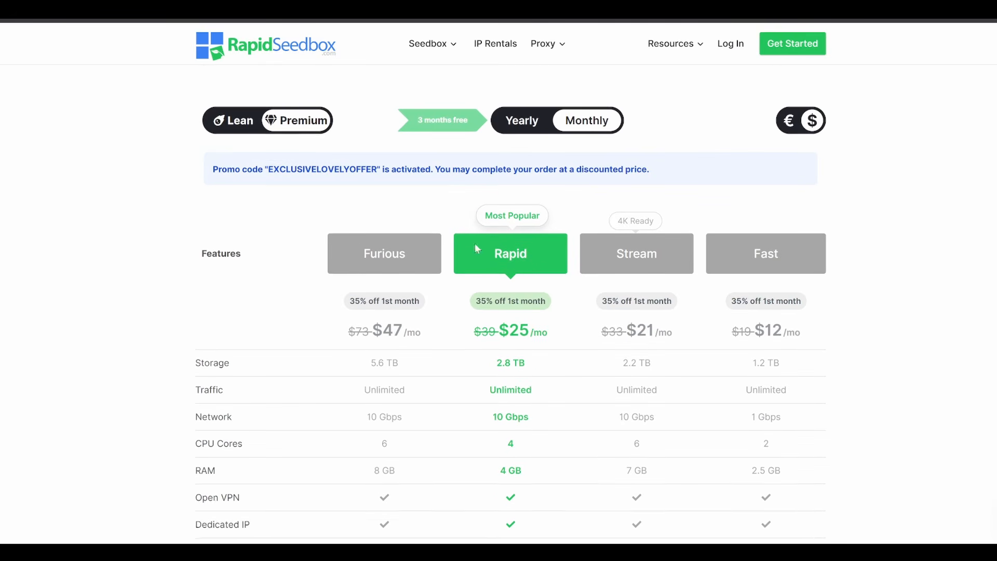
pyautogui.scroll(1, 476, 248)
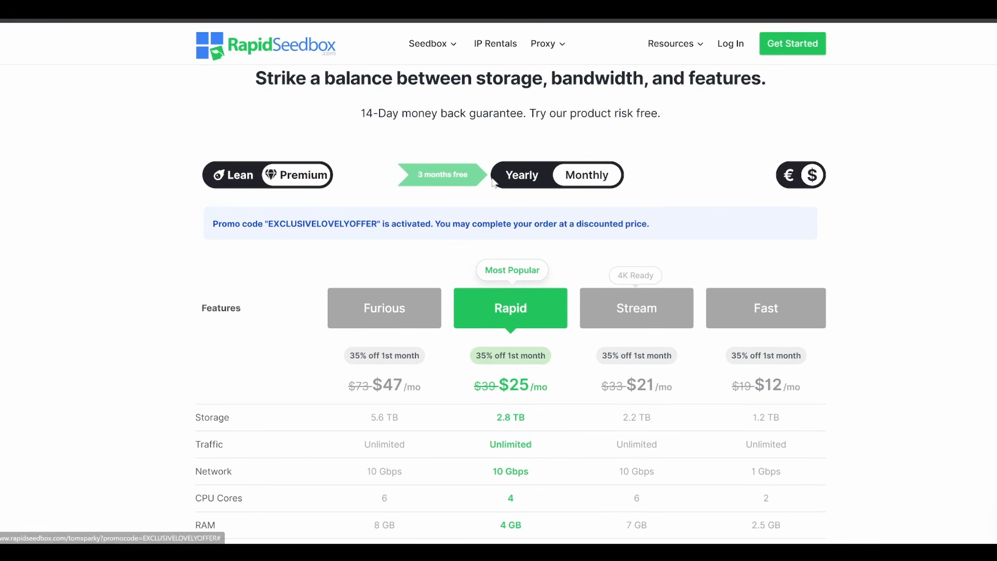
pyautogui.scroll(-2, 394, 189)
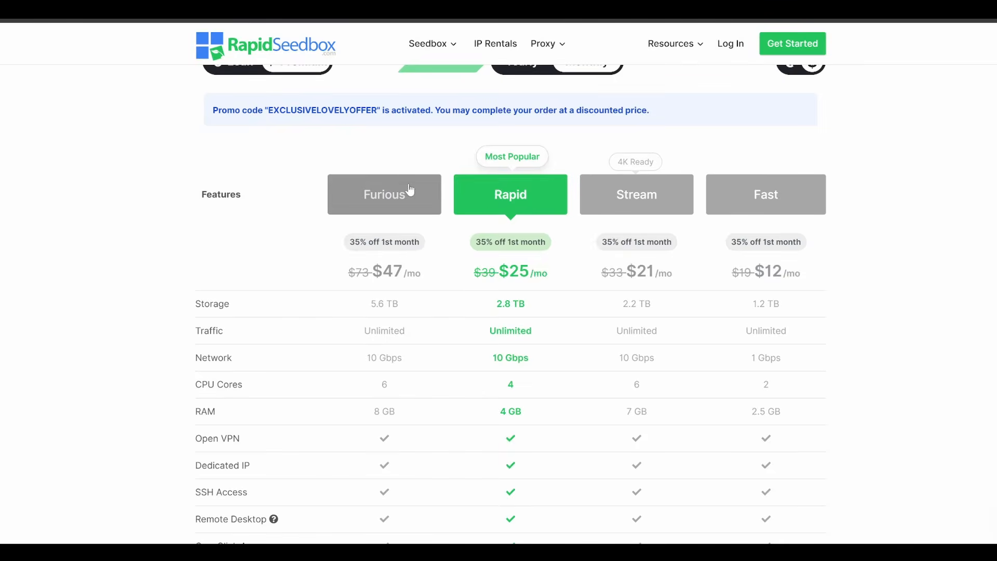
# - Select the Stream plan in the Premium pricing table
pyautogui.scroll(-4, 412, 191)
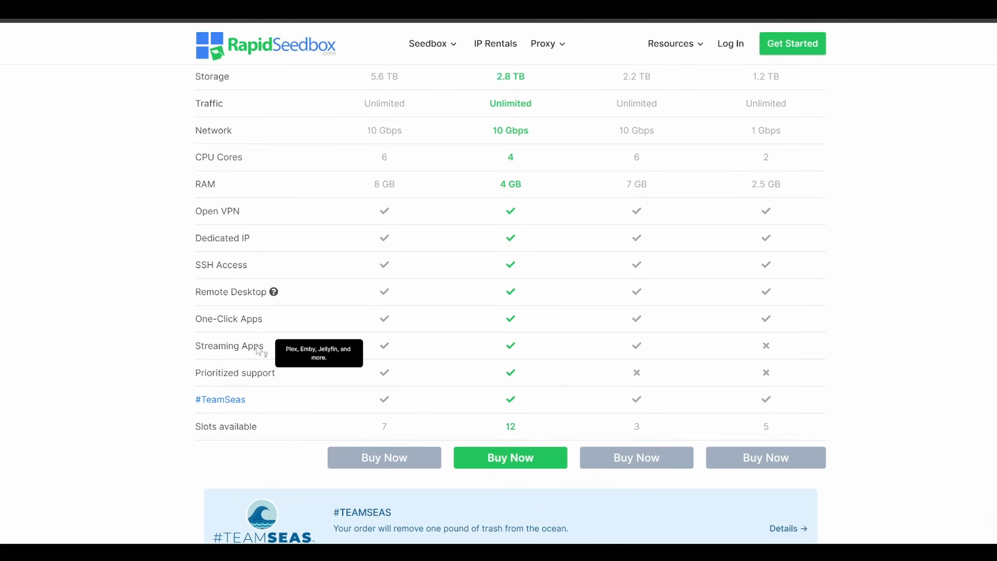
pyautogui.moveTo(255, 345)
pyautogui.rightClick(632, 350)
pyautogui.click(622, 352)
pyautogui.scroll(3, 678, 354)
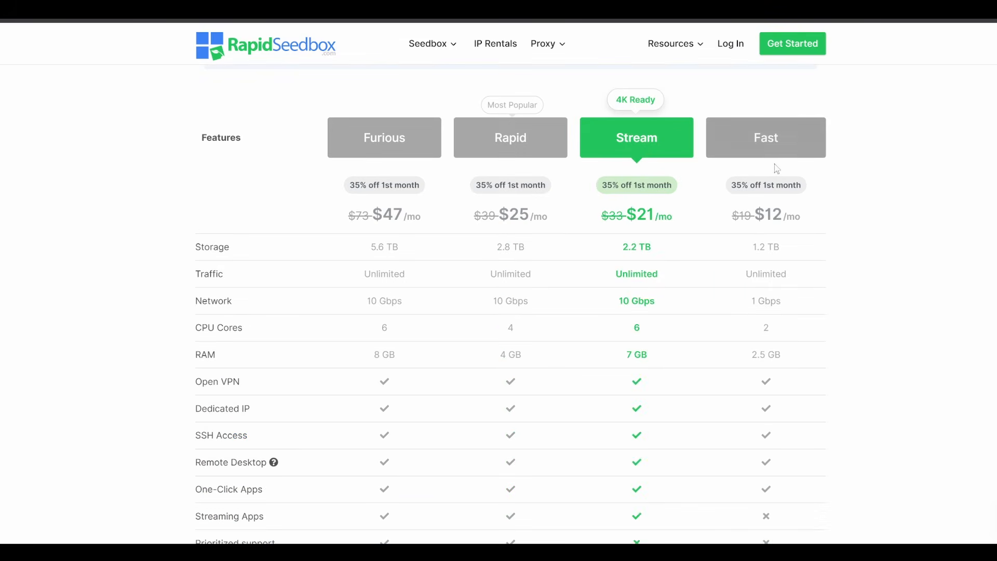
pyautogui.scroll(-1, 665, 248)
pyautogui.scroll(1, 668, 151)
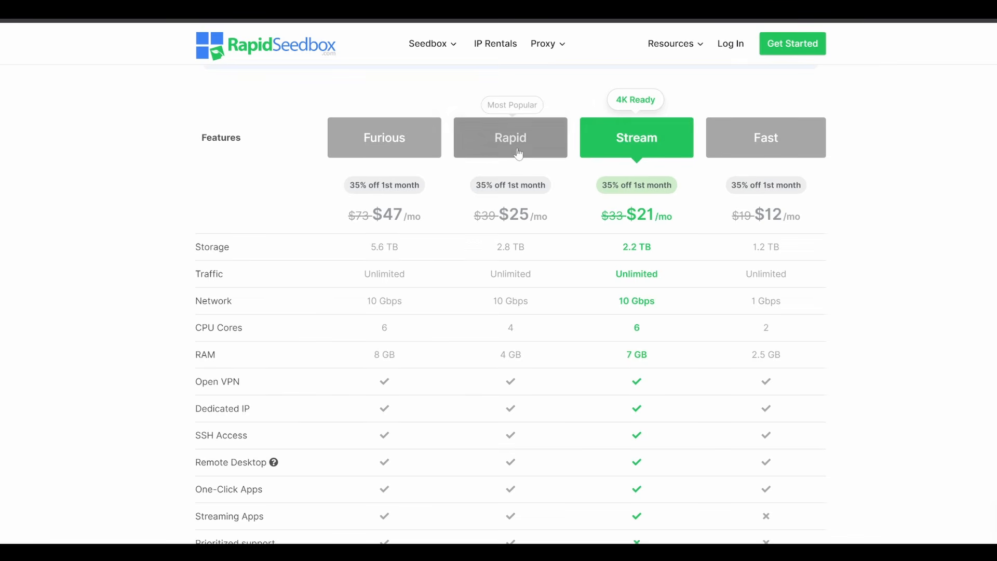
# - Compare the Rapid plan's 2.8 TB storage, then reselect the $21/mo Stream plan
pyautogui.moveTo(535, 247); pyautogui.dragTo(492, 247)
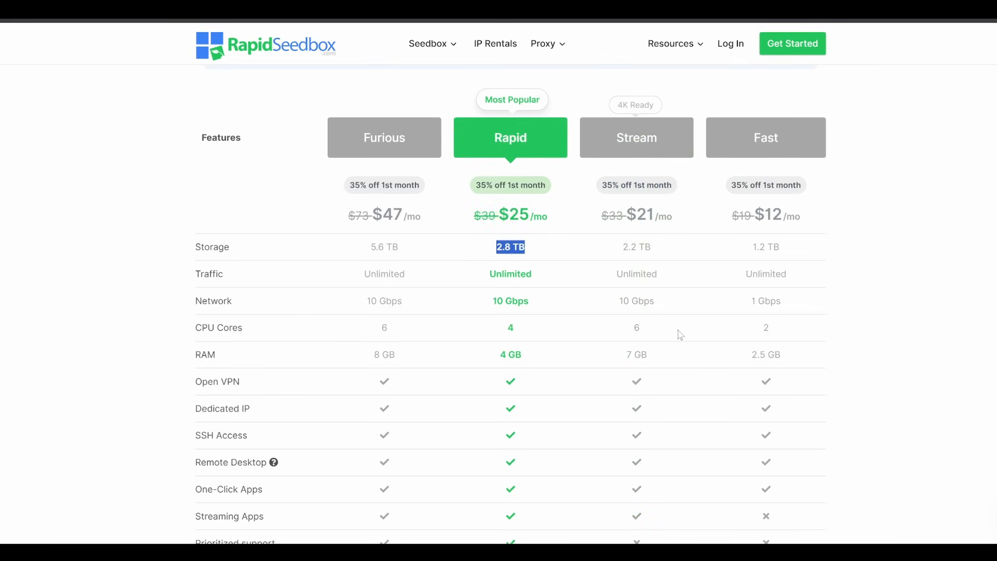
pyautogui.scroll(-2, 680, 335)
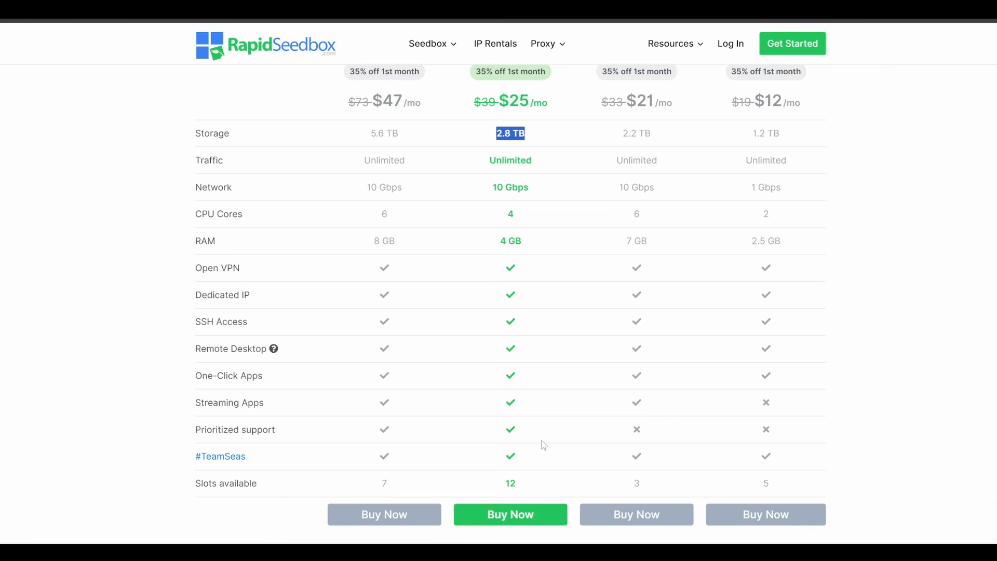
pyautogui.click(522, 434)
pyautogui.moveTo(523, 477); pyautogui.dragTo(494, 481)
pyautogui.click(610, 448)
pyautogui.scroll(3, 665, 376)
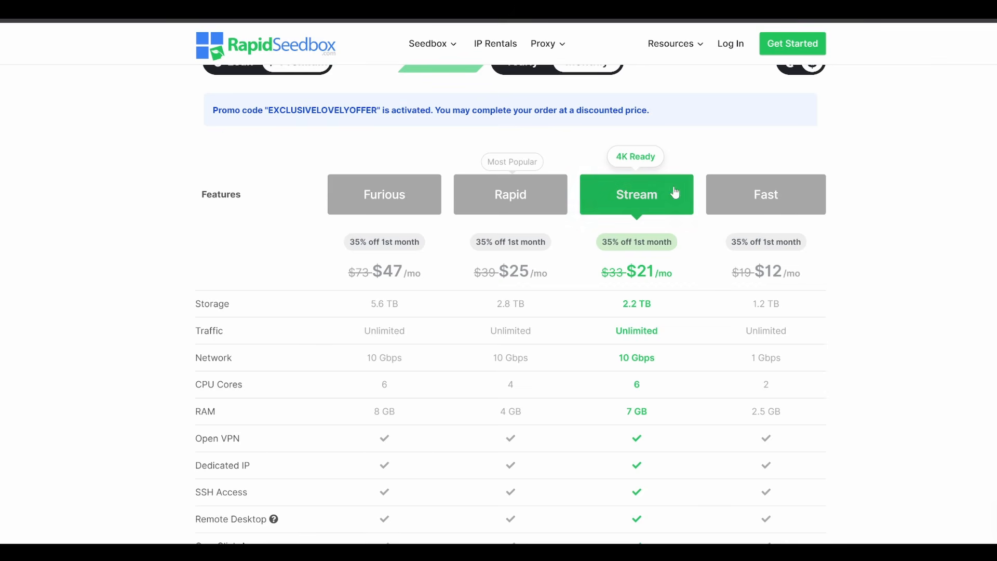
pyautogui.scroll(3, 644, 210)
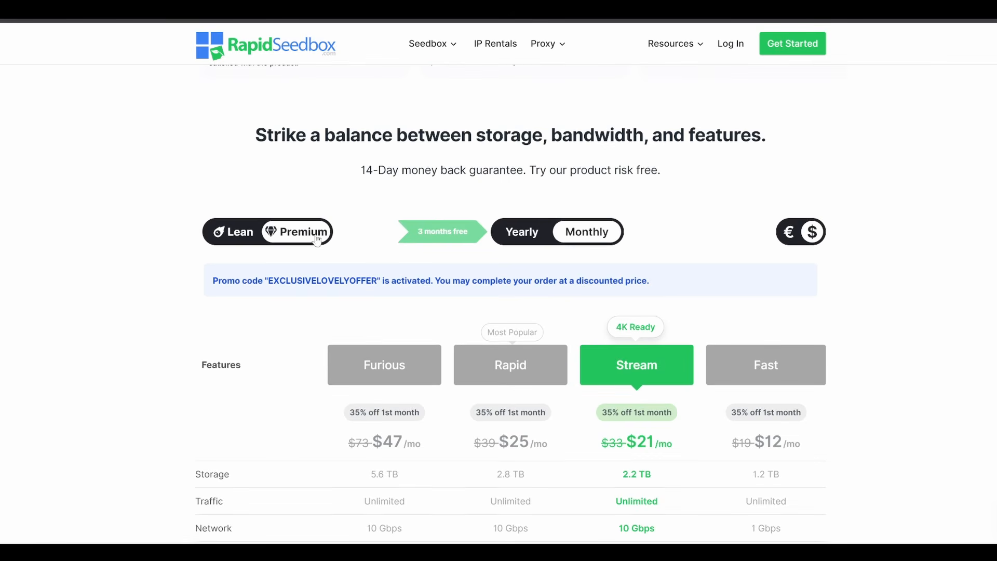
pyautogui.scroll(-7, 623, 310)
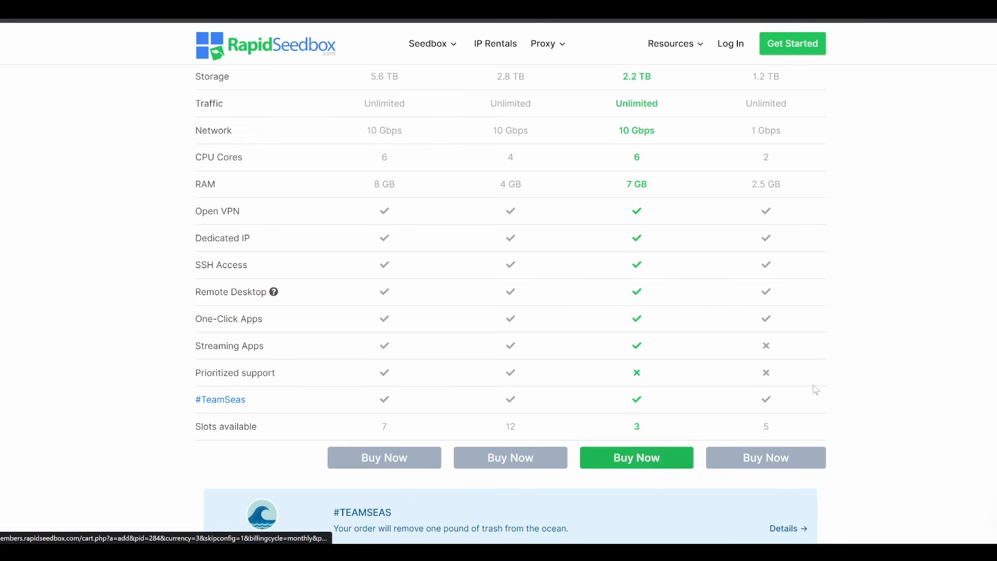
pyautogui.scroll(3, 675, 319)
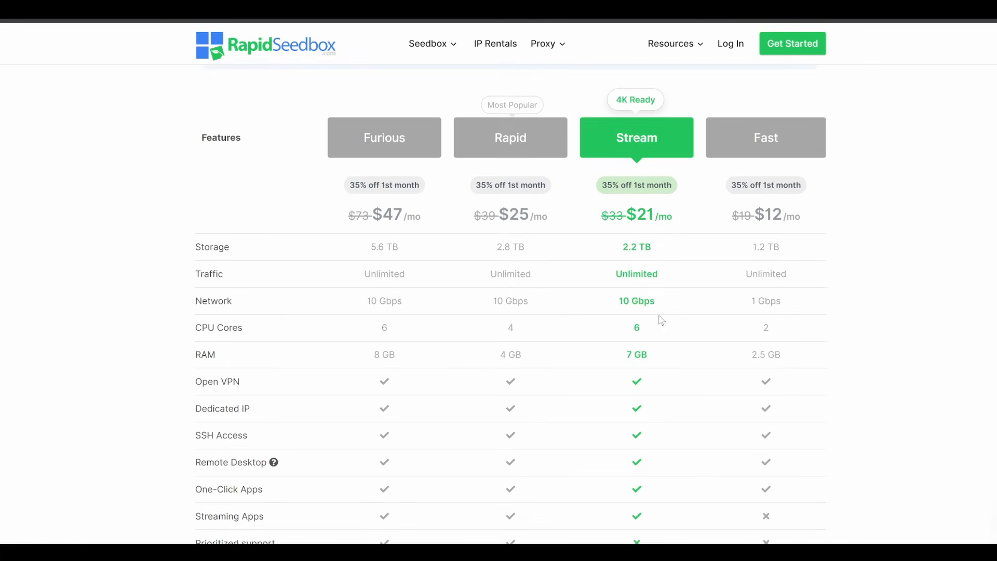
pyautogui.scroll(-3, 653, 320)
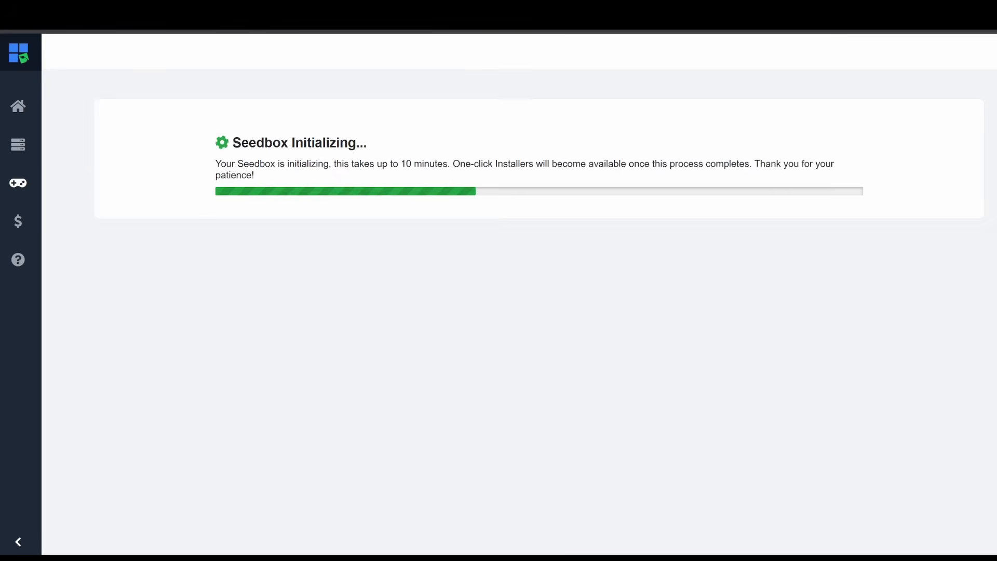
# - After initialization finishes, go to the seedbox's One-Click Apps list from the sidebar
pyautogui.moveTo(25, 187)
pyautogui.click(56, 188)
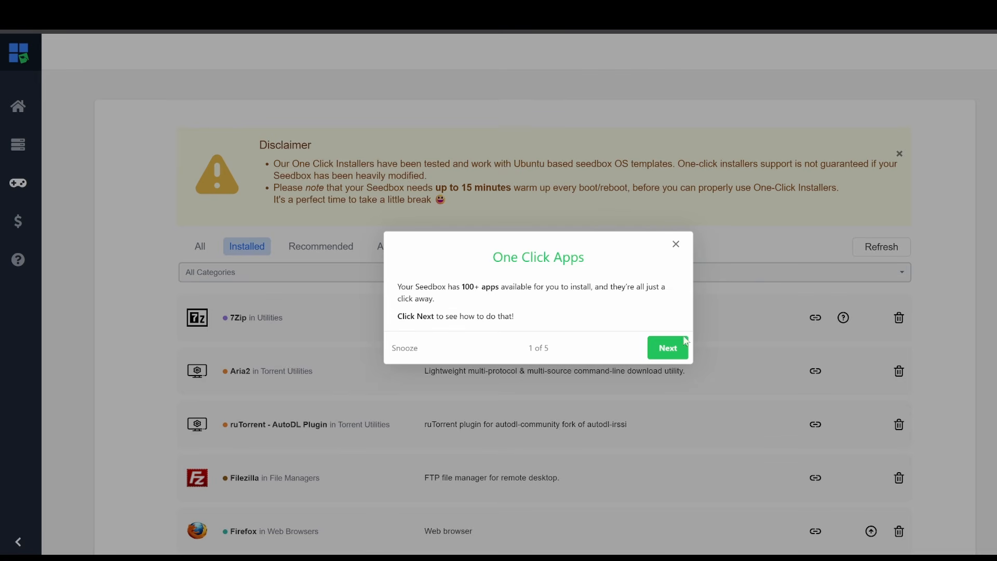
# - Read the One Click Apps tour's first popup and advance past it
pyautogui.moveTo(402, 287); pyautogui.dragTo(554, 298)
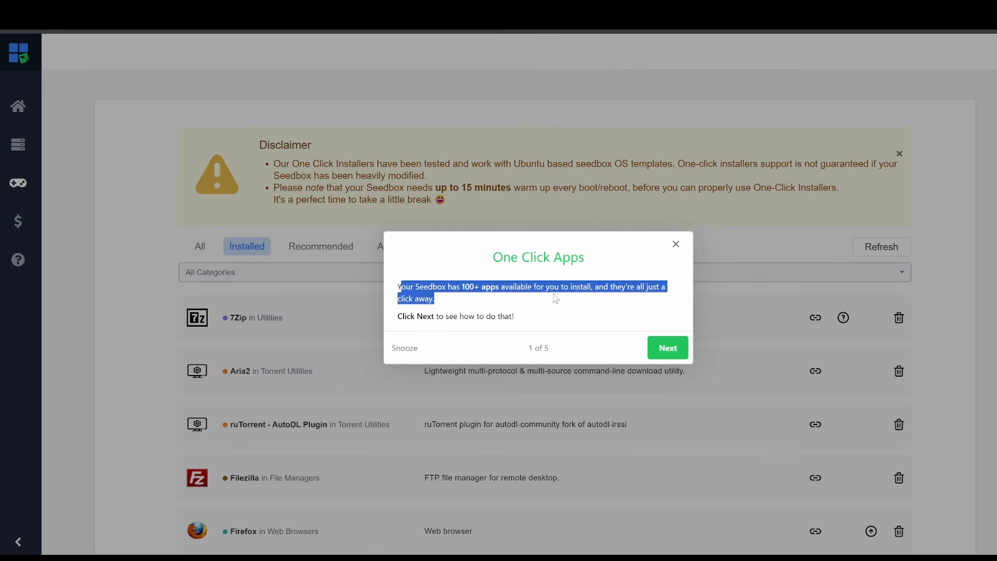
pyautogui.click(544, 313)
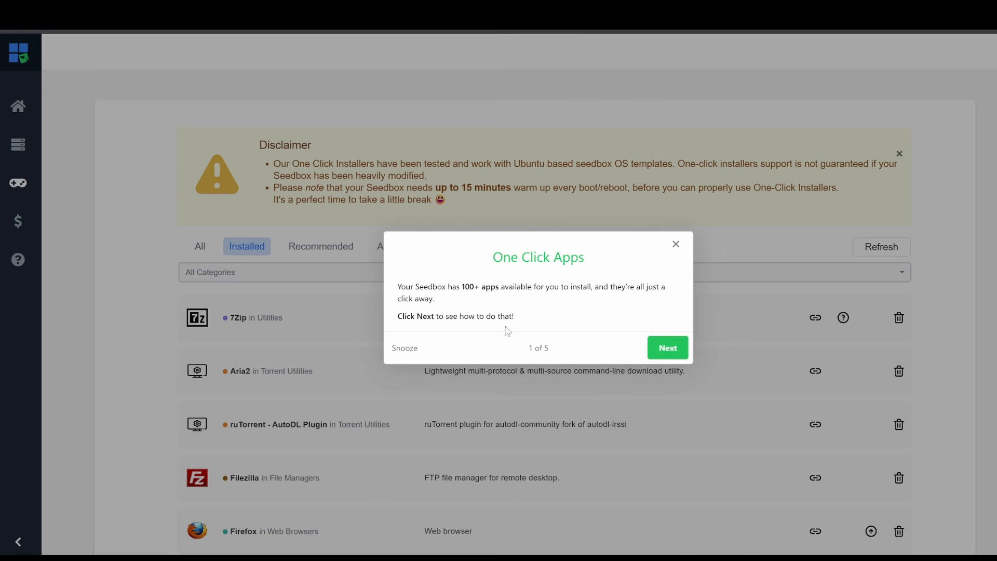
pyautogui.moveTo(508, 331); pyautogui.dragTo(393, 284)
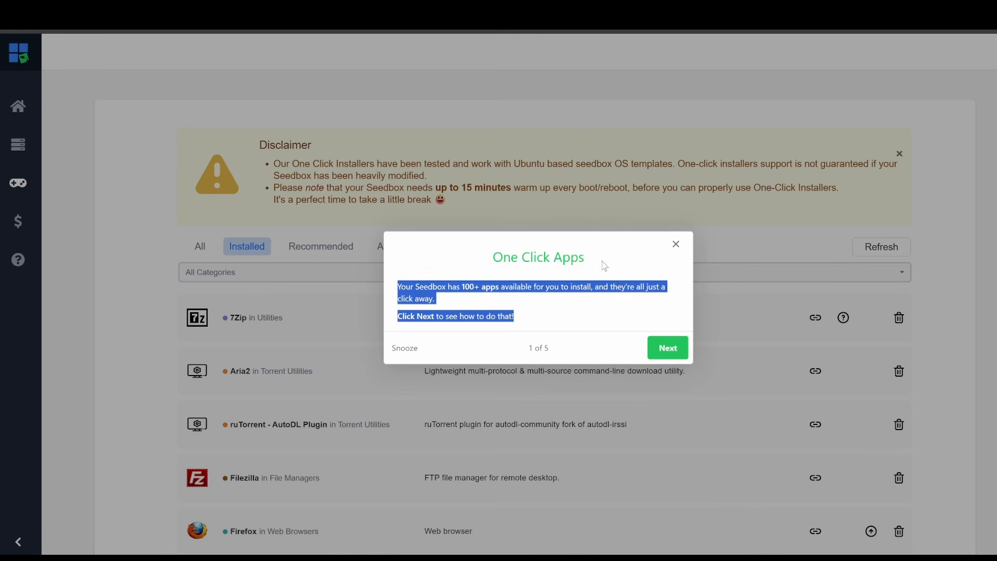
pyautogui.moveTo(603, 266); pyautogui.dragTo(478, 258)
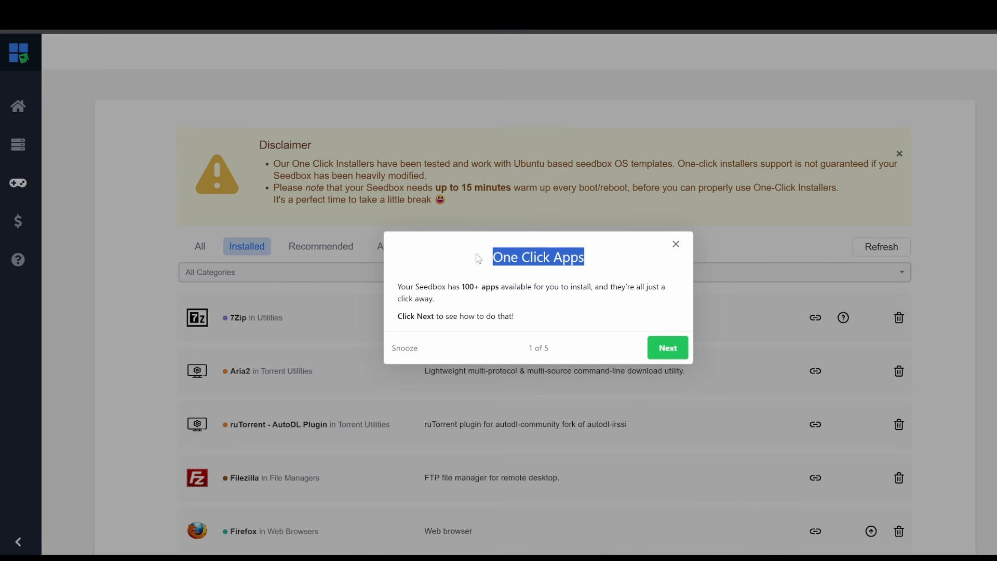
pyautogui.click(671, 349)
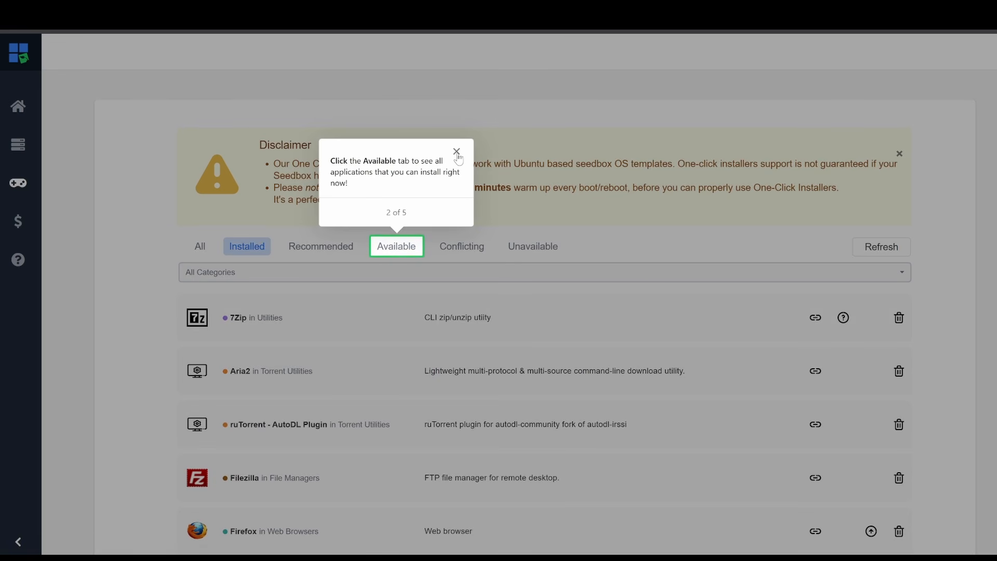
# - Show the Available apps tab, step through the rest of the tour and dismiss it
pyautogui.click(403, 252)
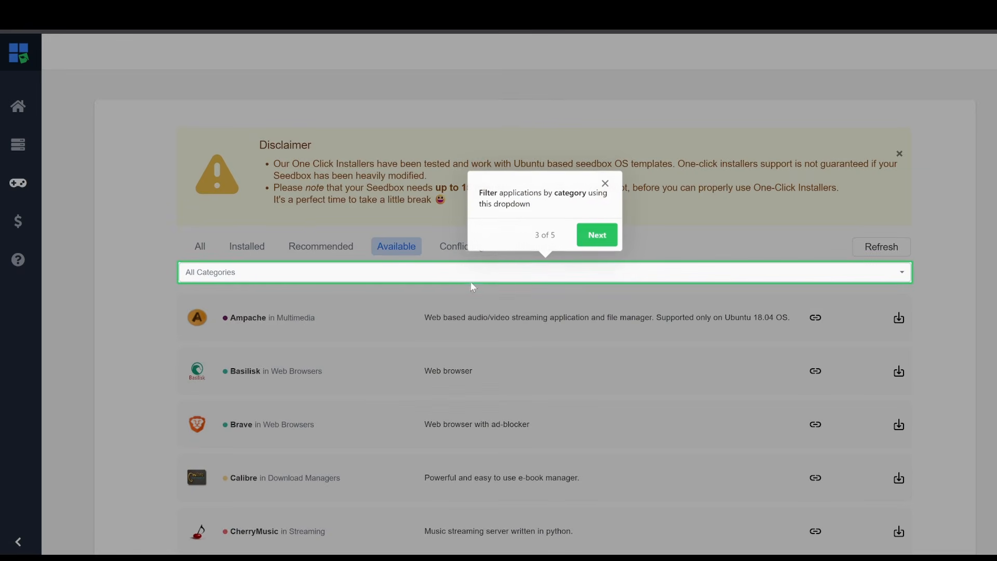
pyautogui.click(597, 236)
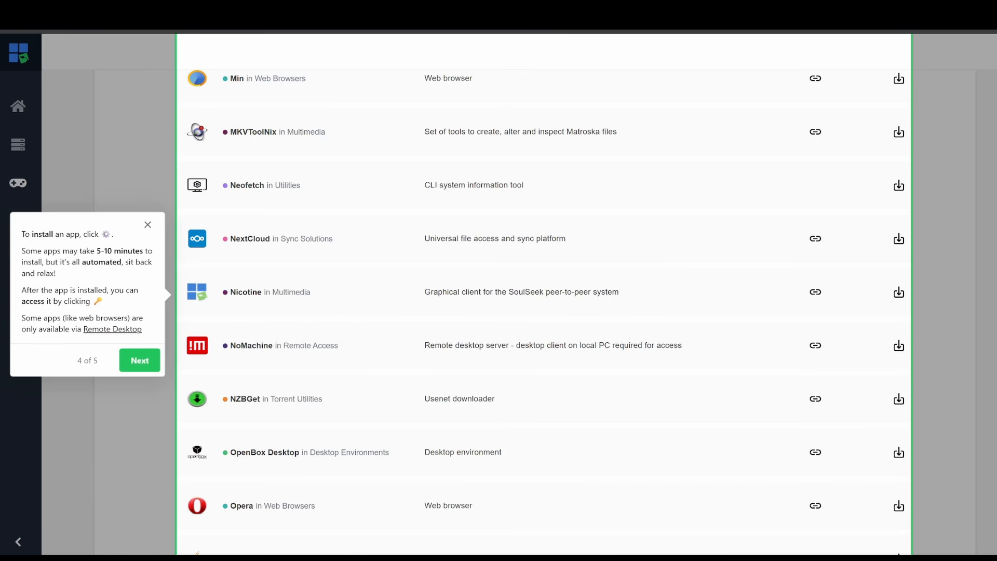
pyautogui.click(141, 364)
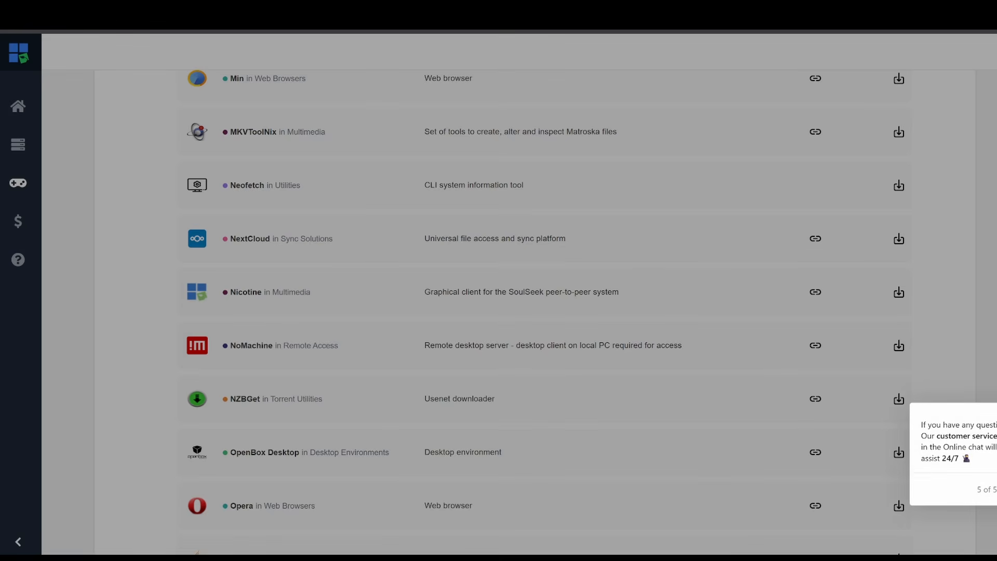
pyautogui.press('Escape')
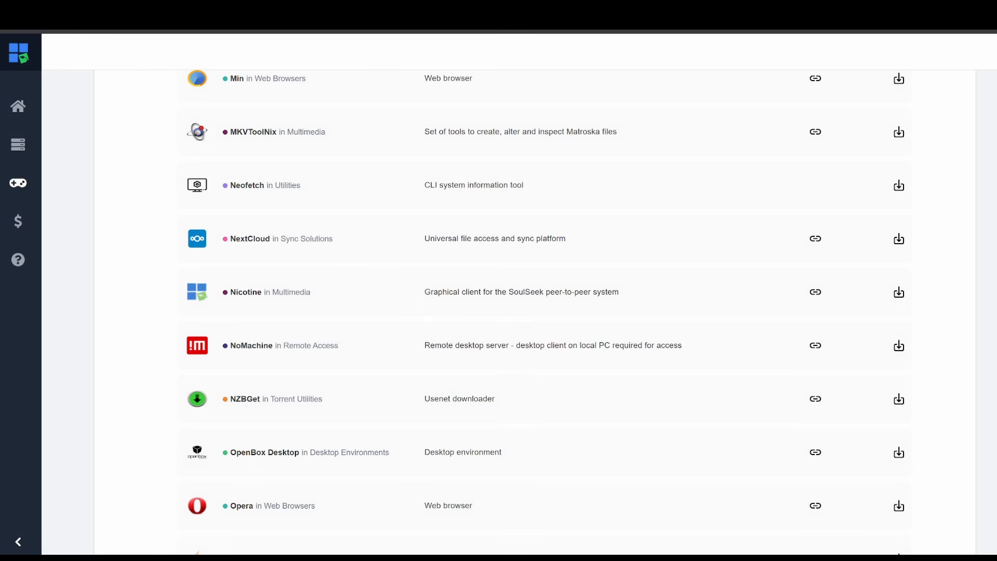
pyautogui.scroll(20, 617, 378)
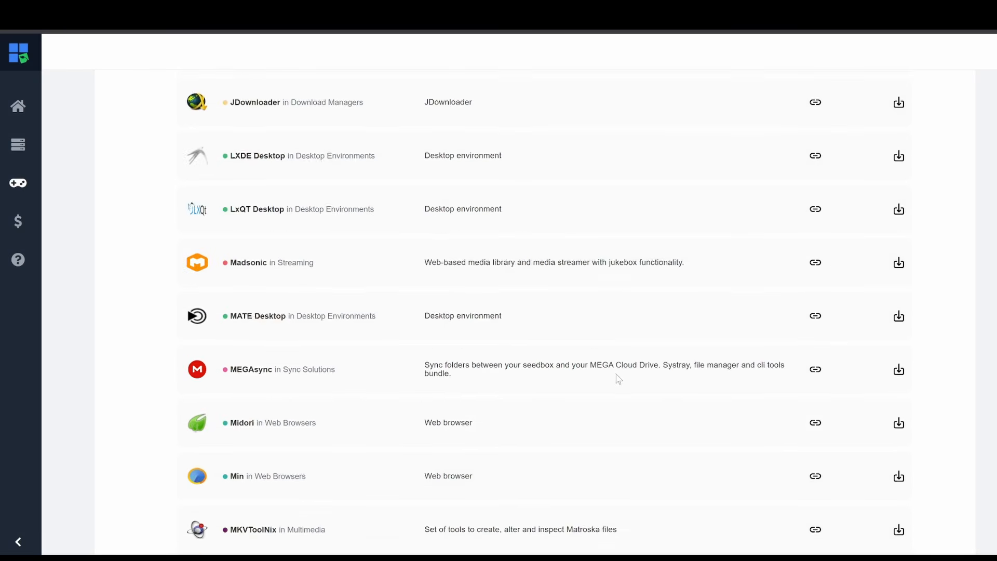
pyautogui.scroll(20, 610, 375)
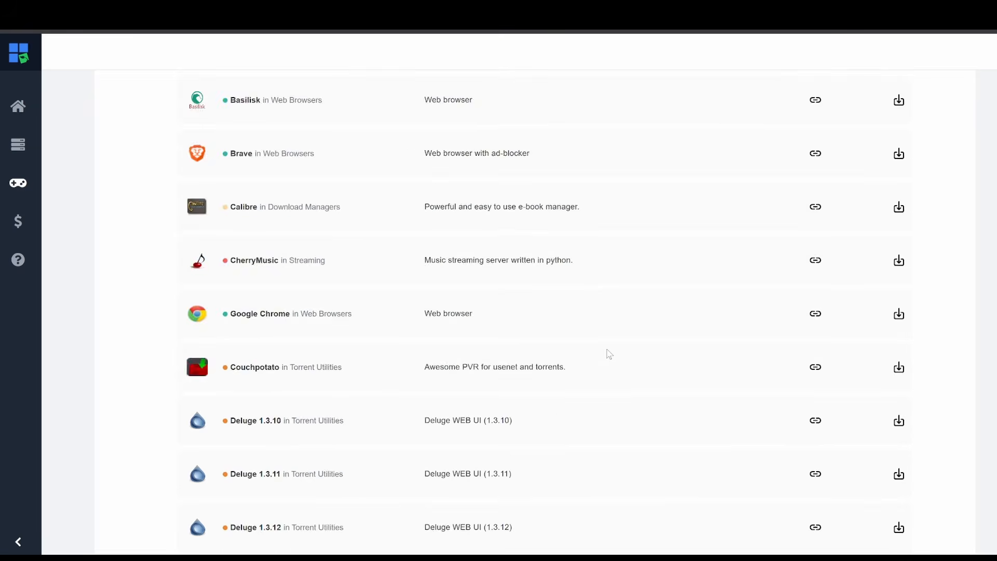
pyautogui.scroll(-4, 591, 332)
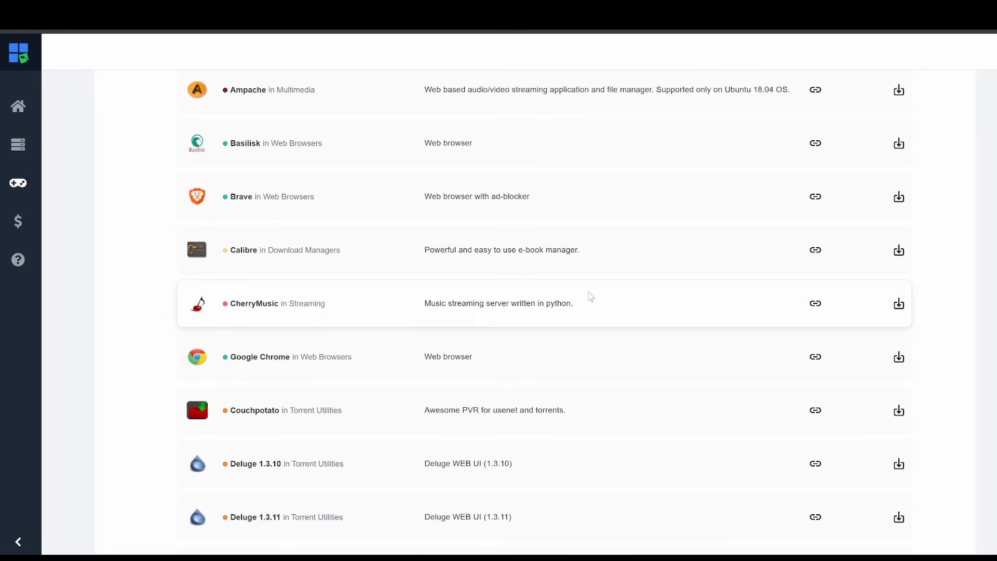
pyautogui.scroll(-1, 592, 296)
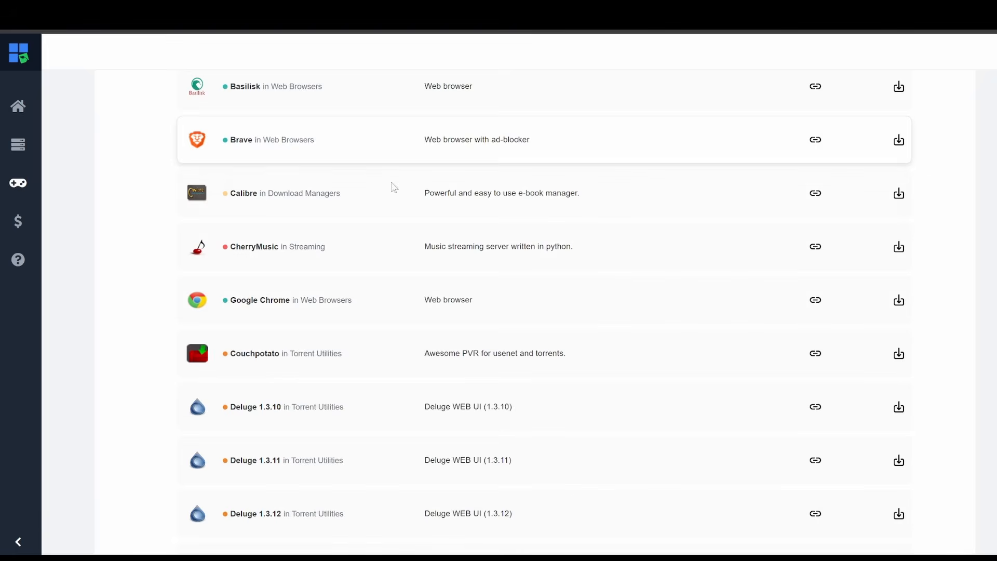
pyautogui.scroll(-1, 480, 332)
pyautogui.scroll(-1, 366, 303)
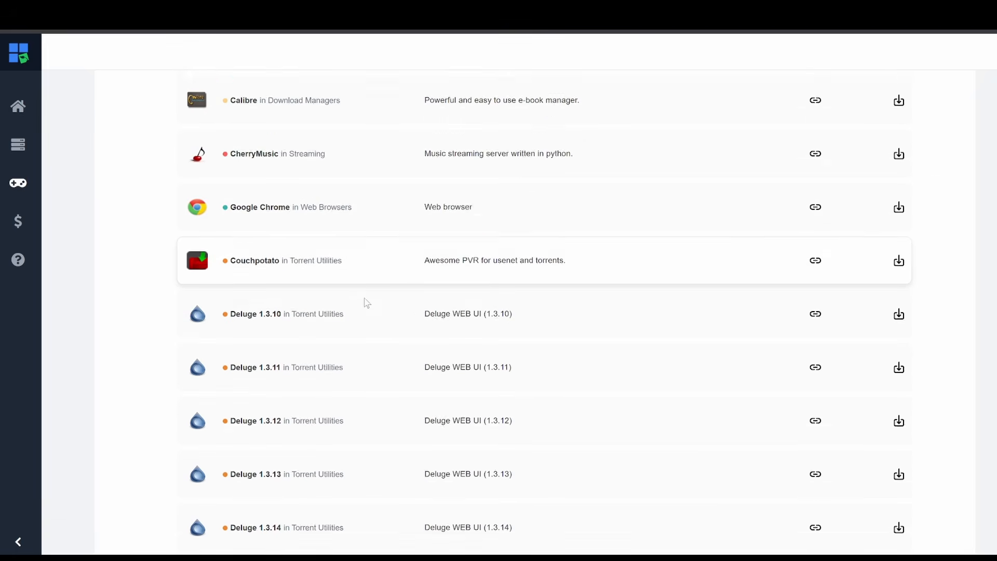
pyautogui.scroll(-4, 374, 291)
pyautogui.scroll(-3, 288, 327)
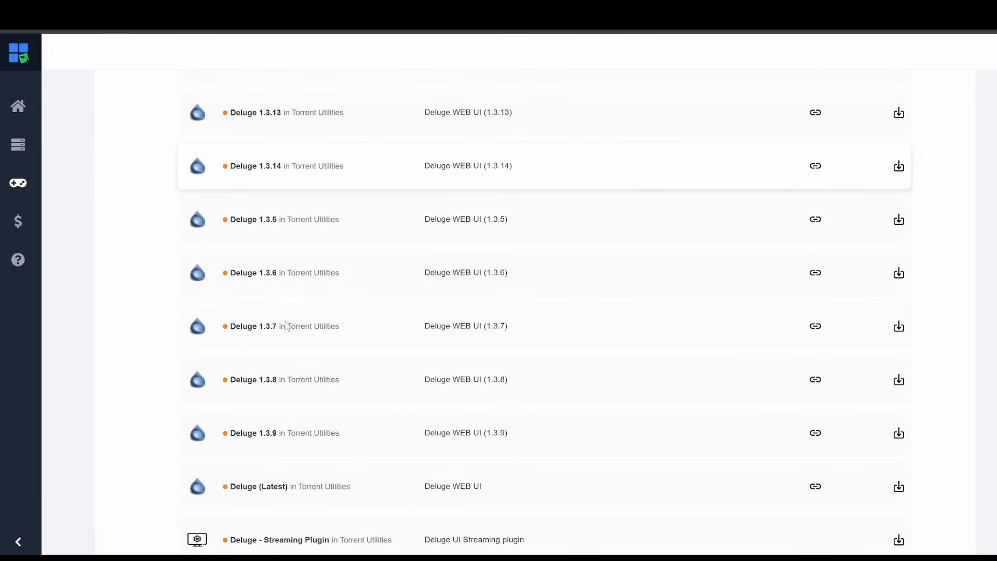
pyautogui.scroll(-4, 291, 311)
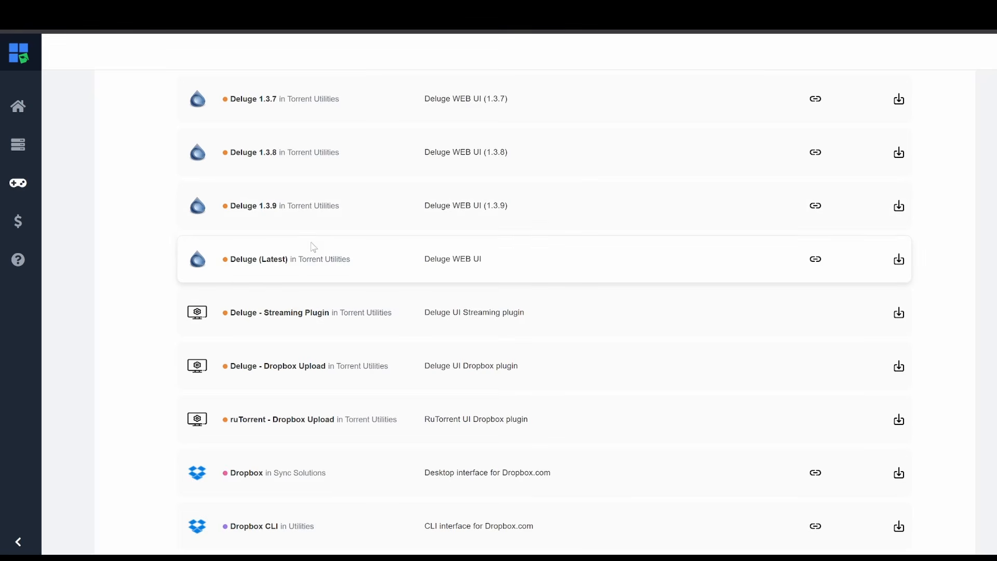
pyautogui.scroll(-2, 313, 248)
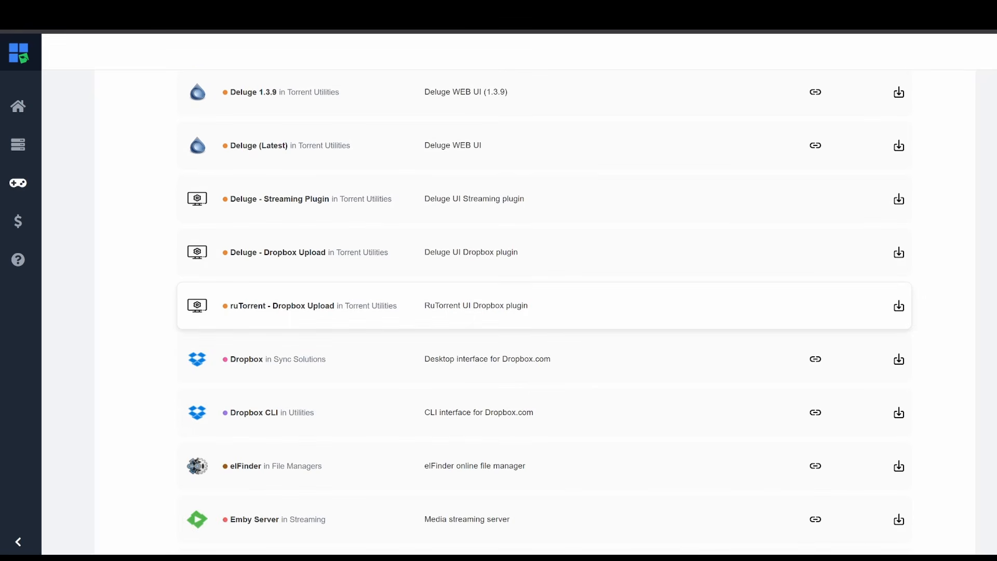
pyautogui.scroll(-3, 367, 305)
pyautogui.scroll(-3, 395, 281)
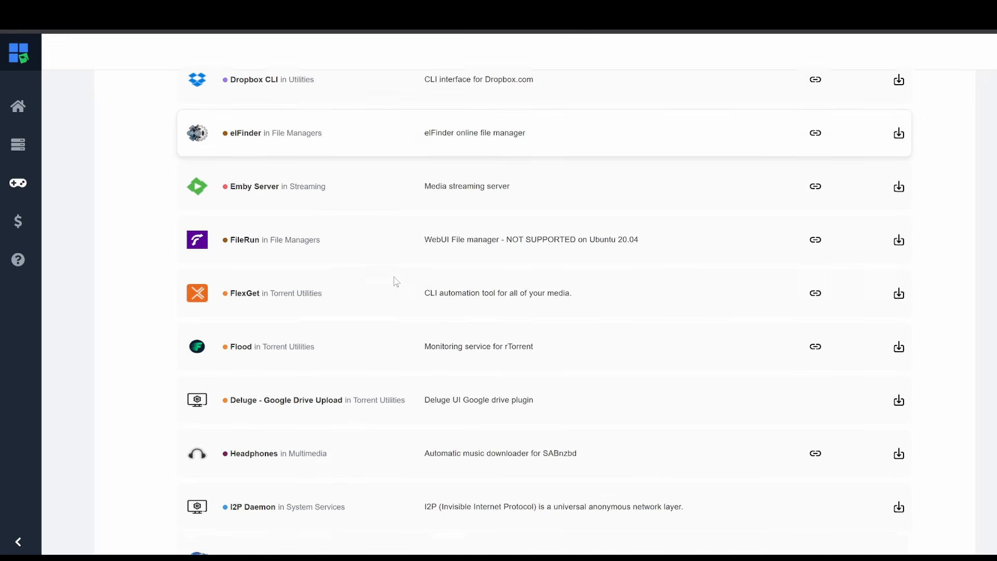
pyautogui.scroll(-2, 399, 289)
pyautogui.scroll(-1, 405, 283)
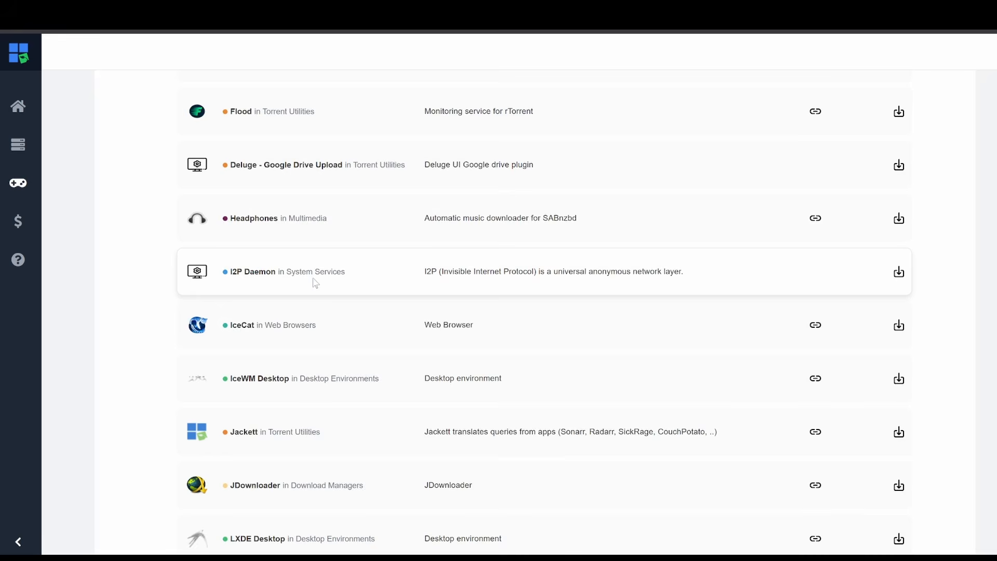
pyautogui.scroll(-4, 358, 275)
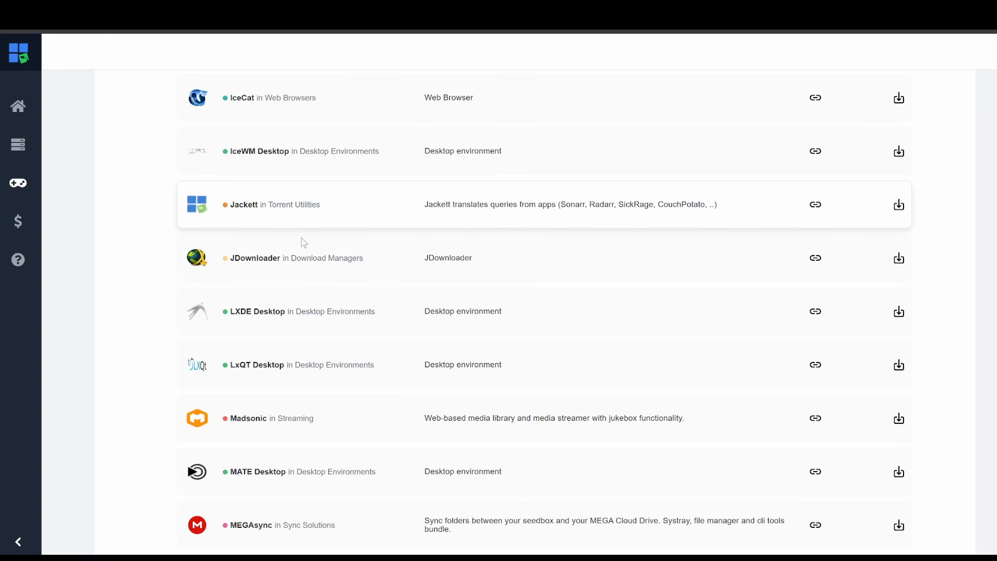
pyautogui.moveTo(228, 204); pyautogui.dragTo(267, 205)
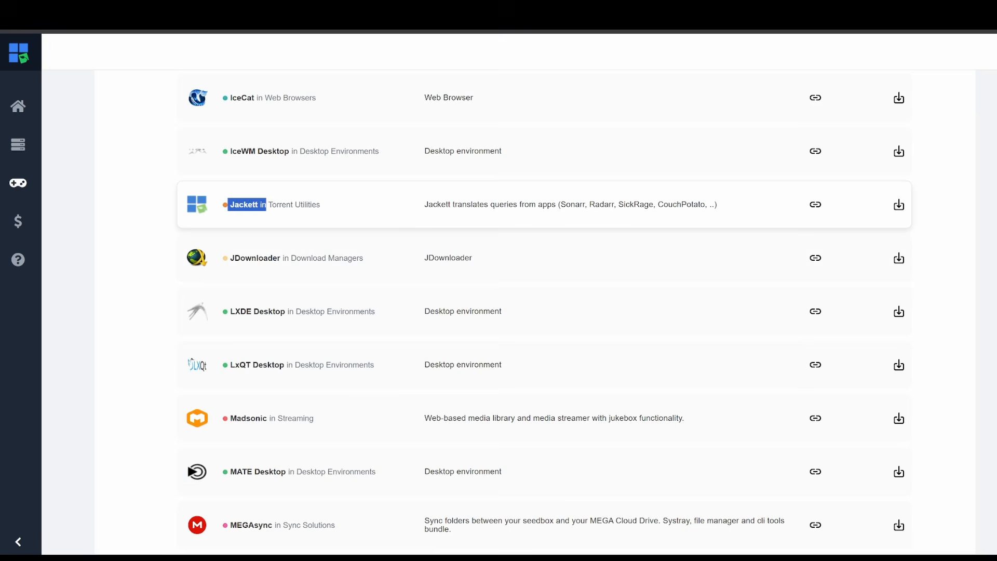
pyautogui.click(341, 209)
pyautogui.scroll(-4, 290, 173)
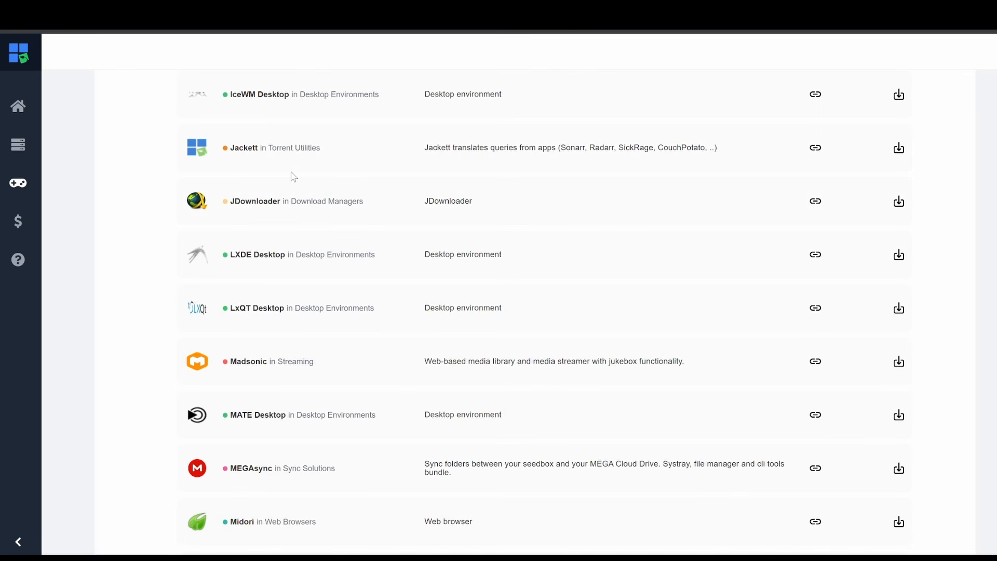
pyautogui.scroll(-6, 344, 182)
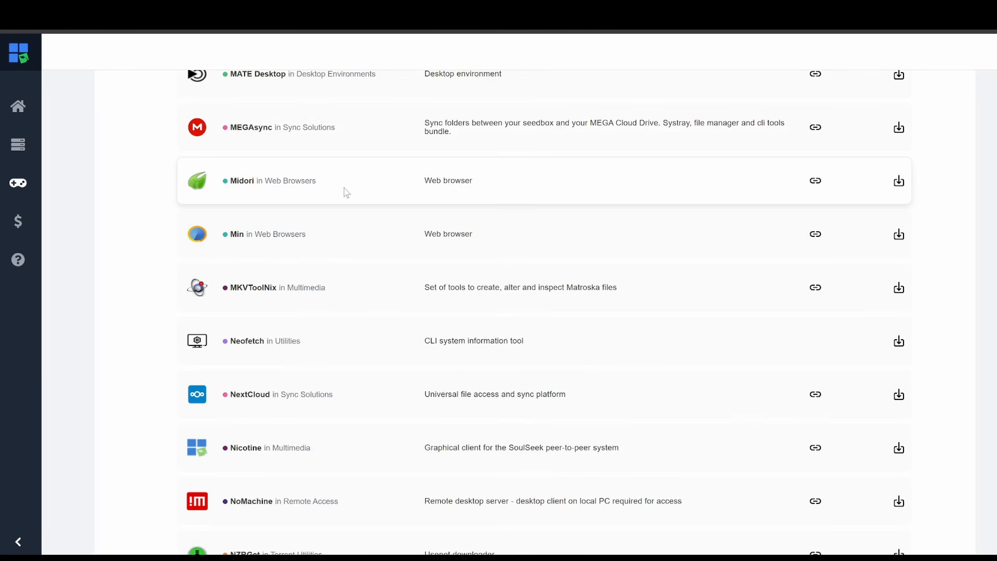
pyautogui.scroll(-3, 347, 195)
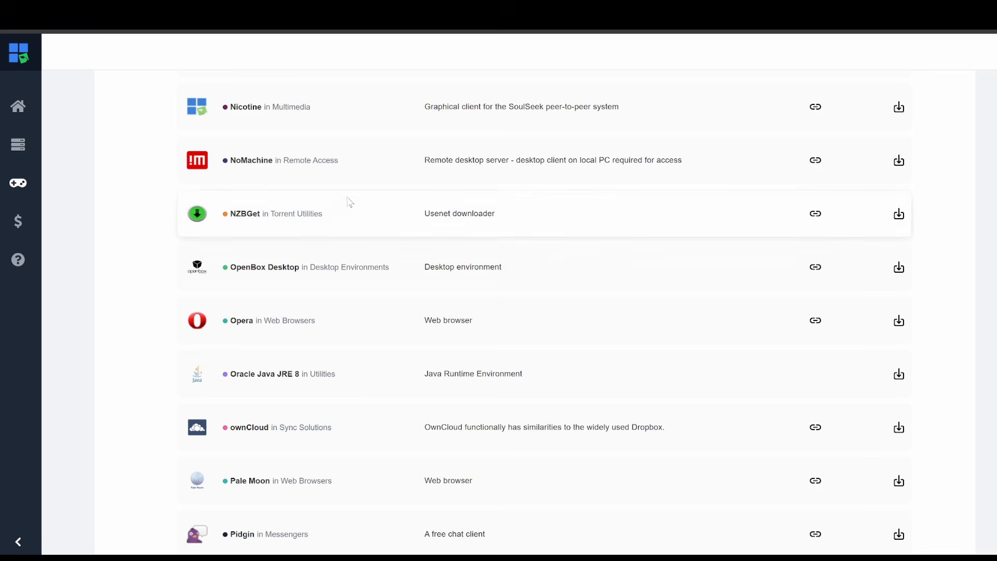
pyautogui.scroll(-2, 353, 218)
pyautogui.scroll(-2, 358, 227)
pyautogui.moveTo(346, 254); pyautogui.dragTo(192, 258)
pyautogui.click(380, 257)
pyautogui.scroll(-10, 381, 261)
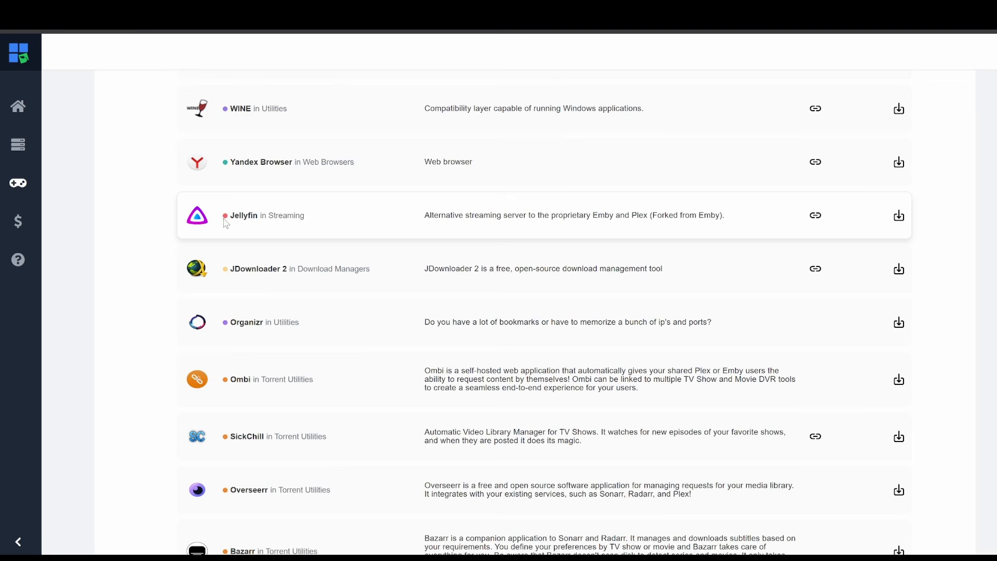
pyautogui.moveTo(228, 221); pyautogui.dragTo(198, 220)
pyautogui.click(138, 220)
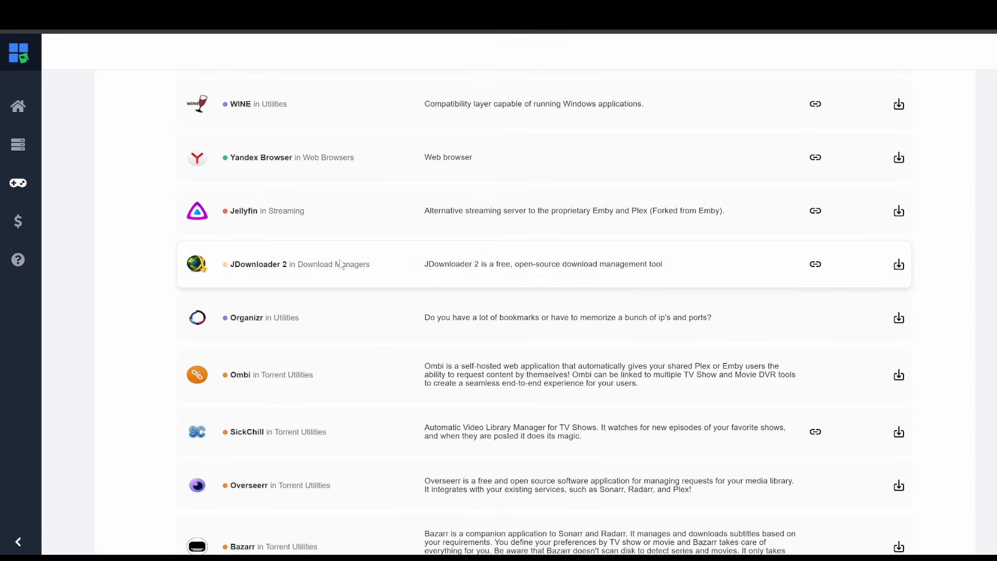
pyautogui.scroll(-3, 340, 263)
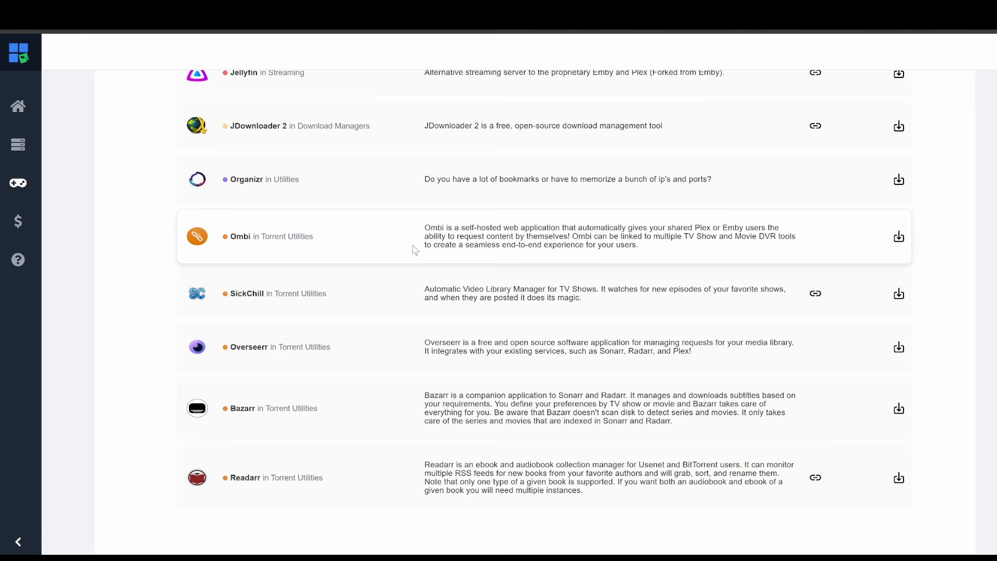
pyautogui.scroll(15, 457, 239)
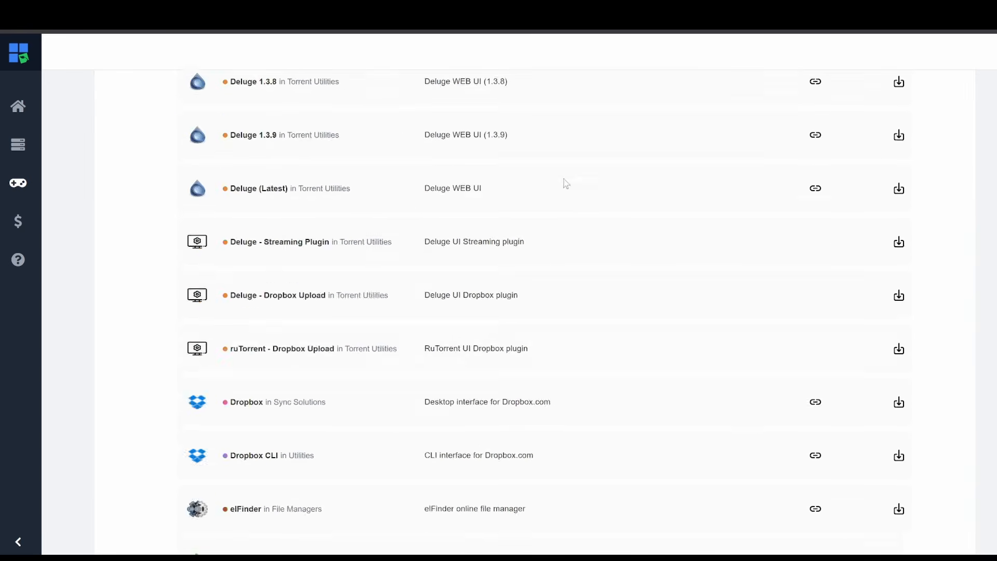
pyautogui.scroll(10, 612, 208)
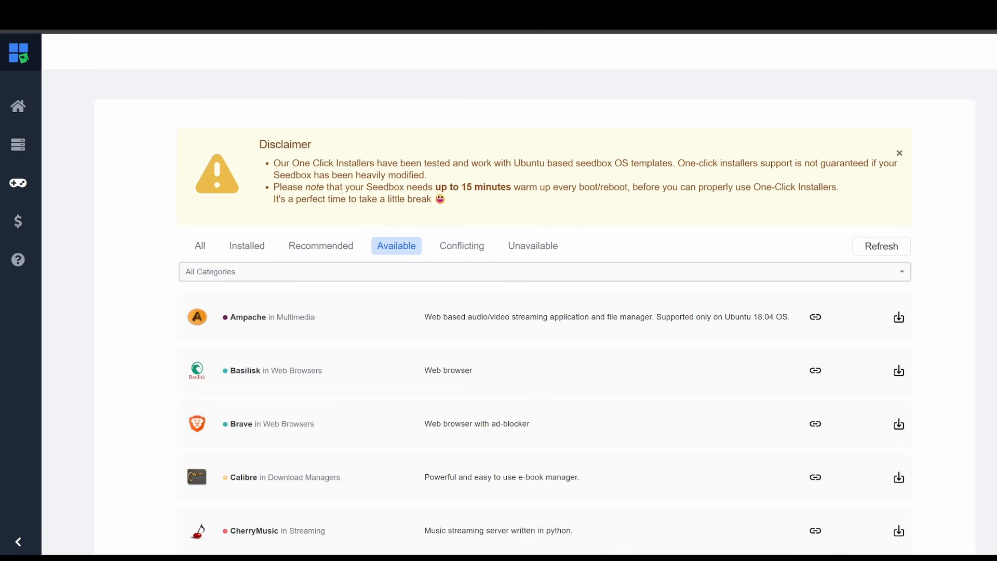
# - Emphasize the Disclaimer bullets, including the warm-up time note, then show the Recommended apps list
pyautogui.moveTo(274, 163); pyautogui.dragTo(673, 163)
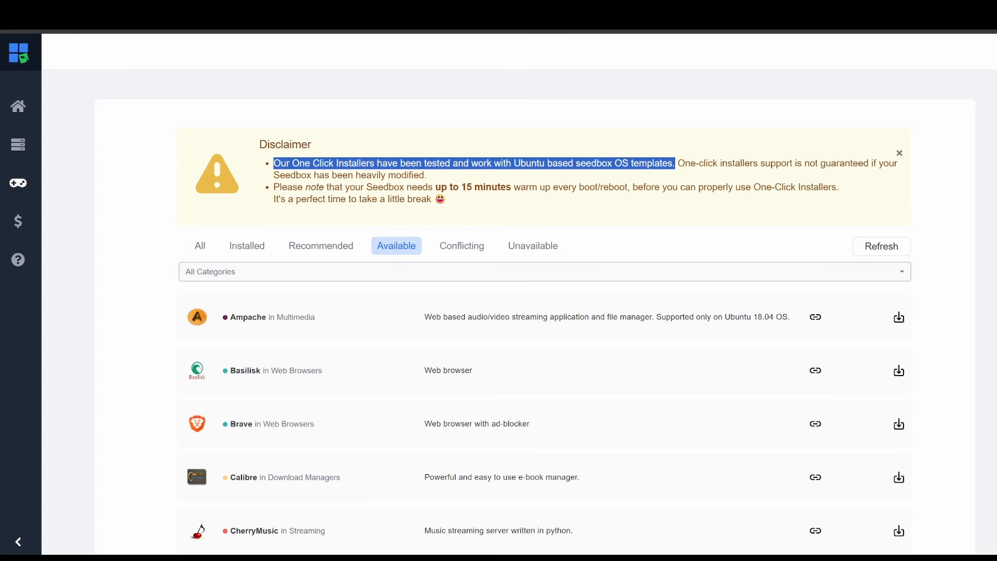
pyautogui.moveTo(447, 199); pyautogui.dragTo(267, 189)
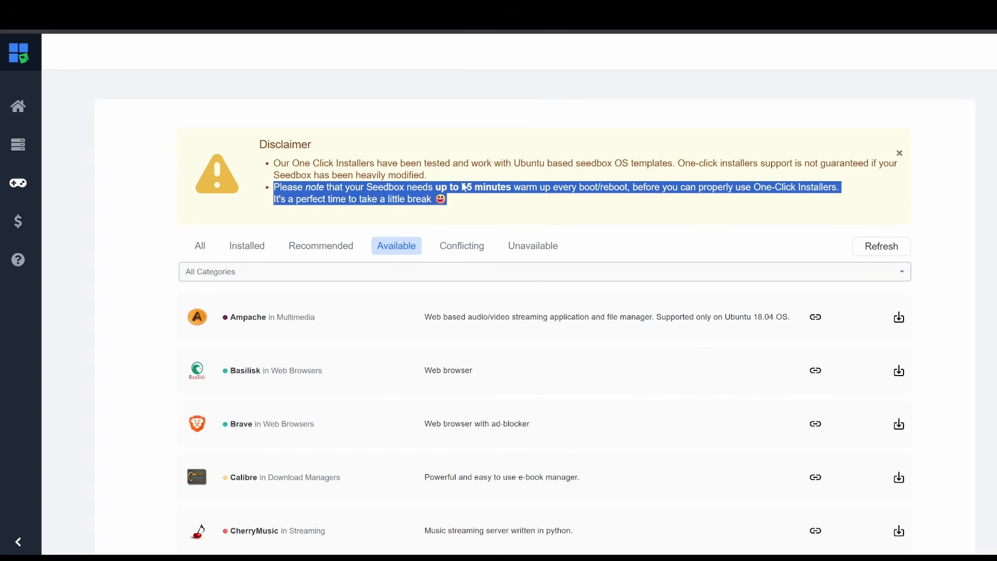
pyautogui.click(504, 213)
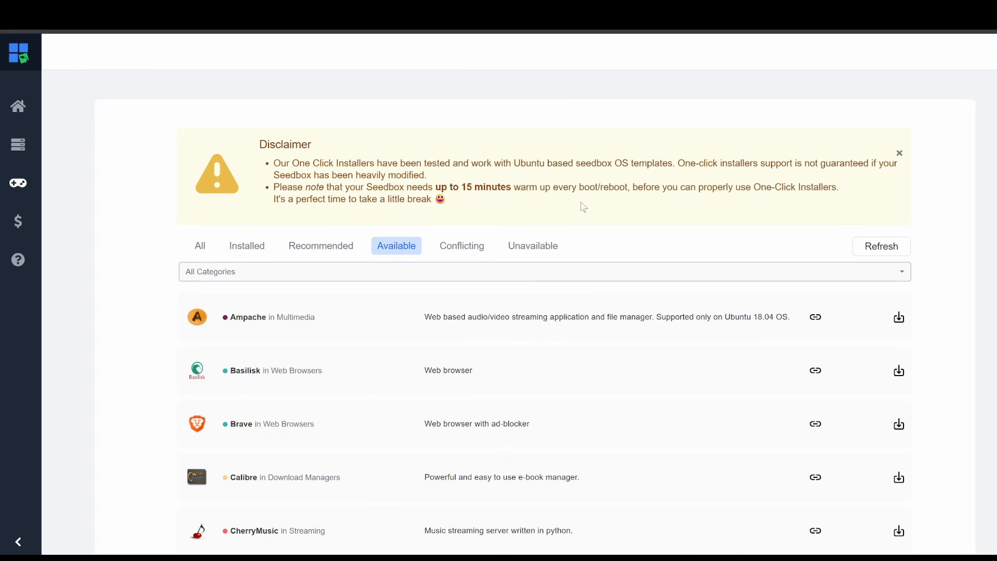
pyautogui.scroll(-4, 584, 205)
pyautogui.scroll(4, 621, 216)
pyautogui.moveTo(512, 206); pyautogui.dragTo(272, 189)
pyautogui.click(272, 190)
pyautogui.scroll(-4, 647, 200)
pyautogui.scroll(4, 686, 185)
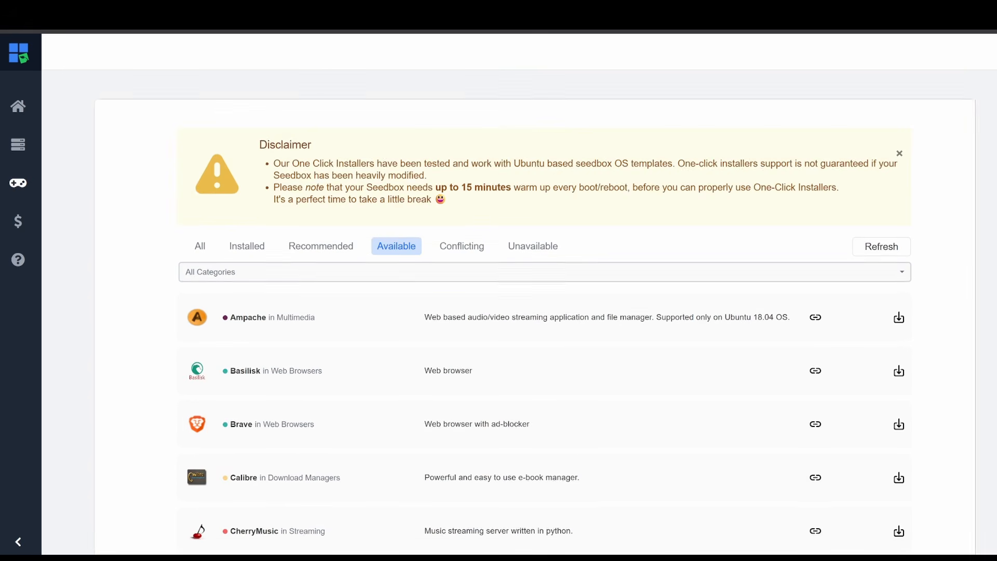
pyautogui.click(343, 183)
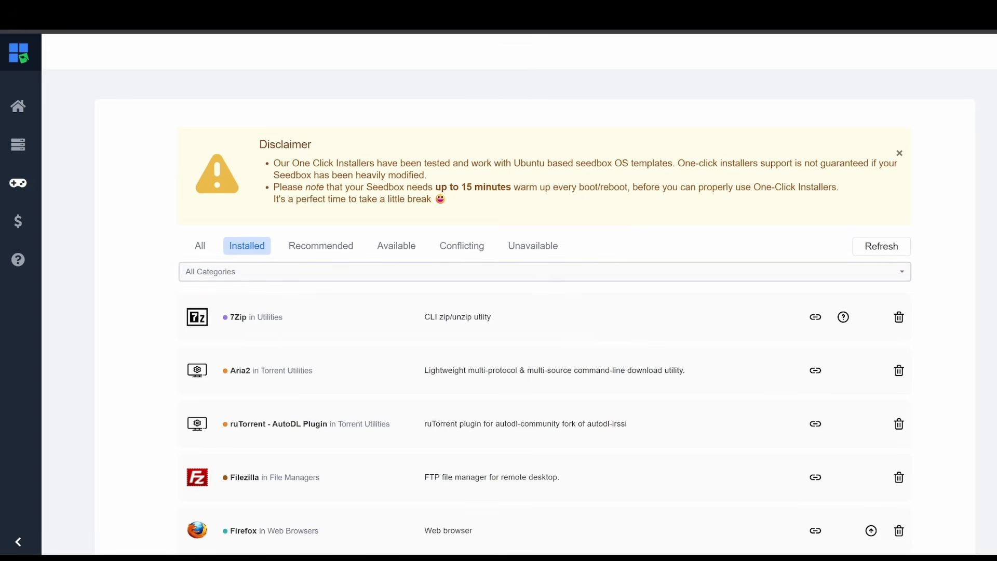
# - Install Prowlarr from the Recommended one-click apps list
pyautogui.click(340, 241)
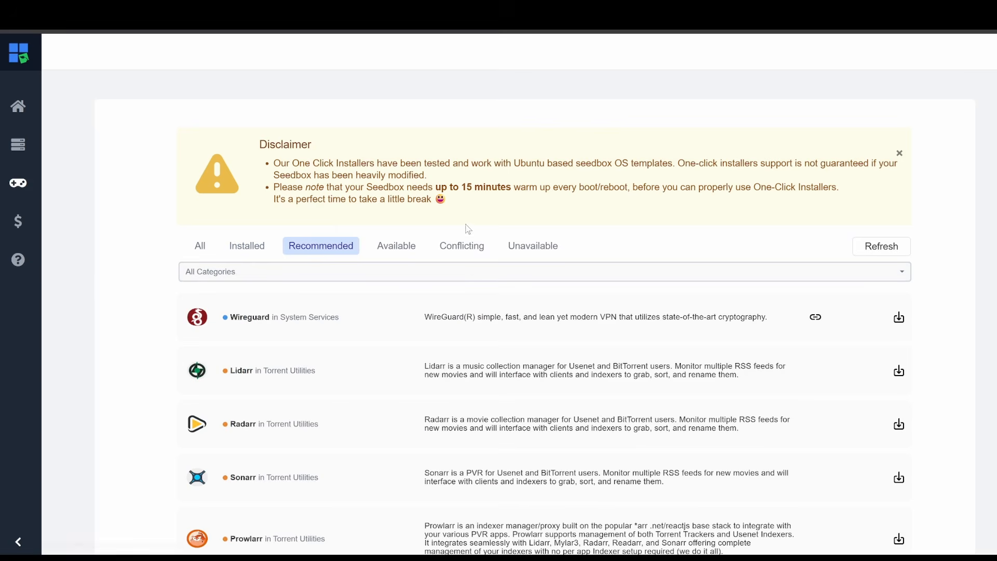
pyautogui.scroll(-1, 470, 227)
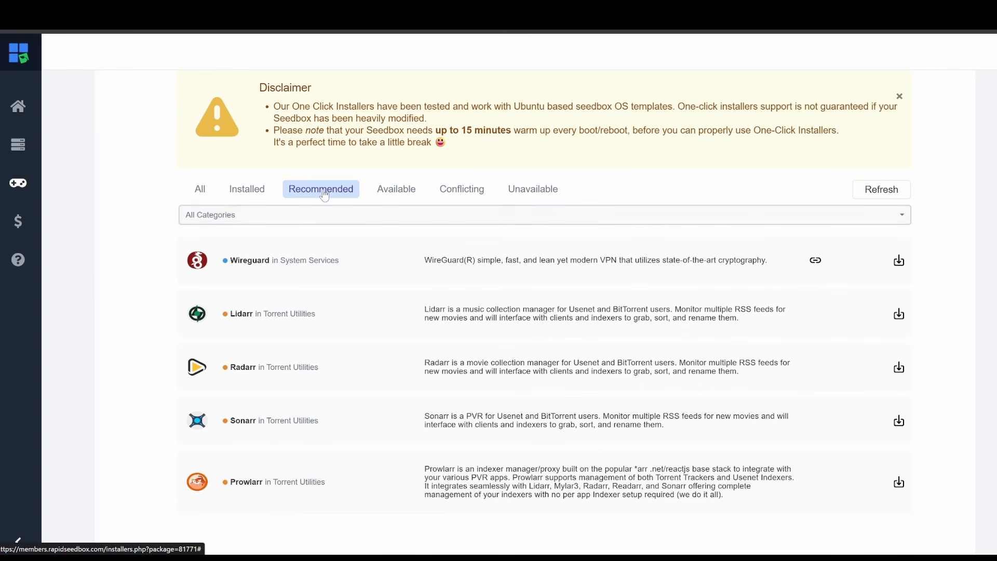
pyautogui.scroll(-1, 363, 318)
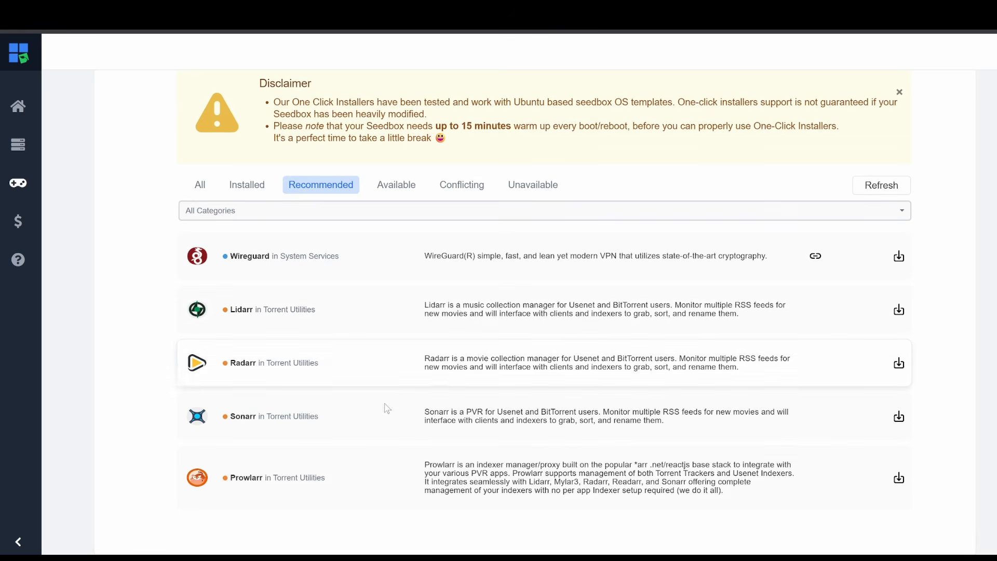
pyautogui.click(898, 479)
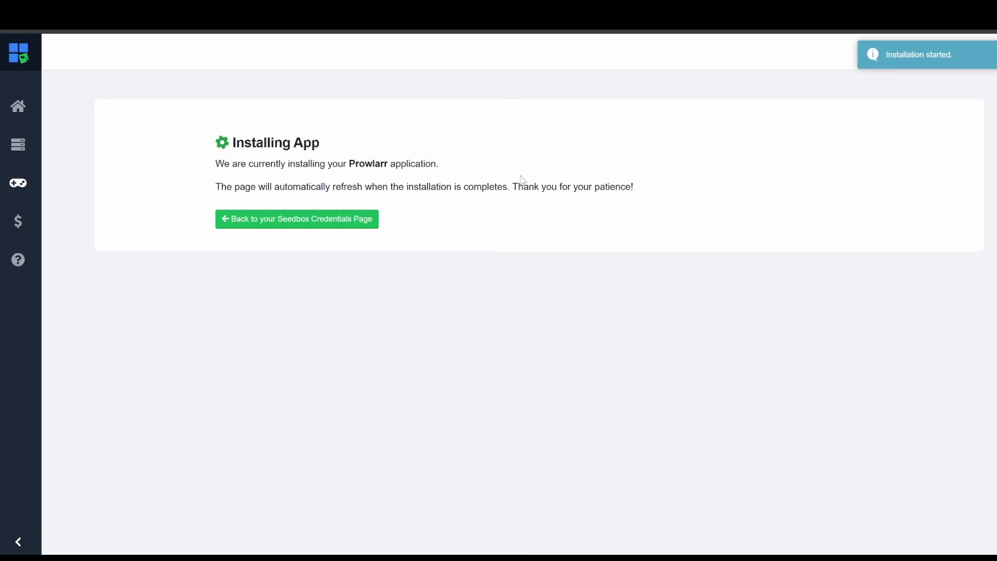
# - Install Radarr from Recommended apps, then scroll the Installed list to confirm Prowlarr is there
pyautogui.click(348, 251)
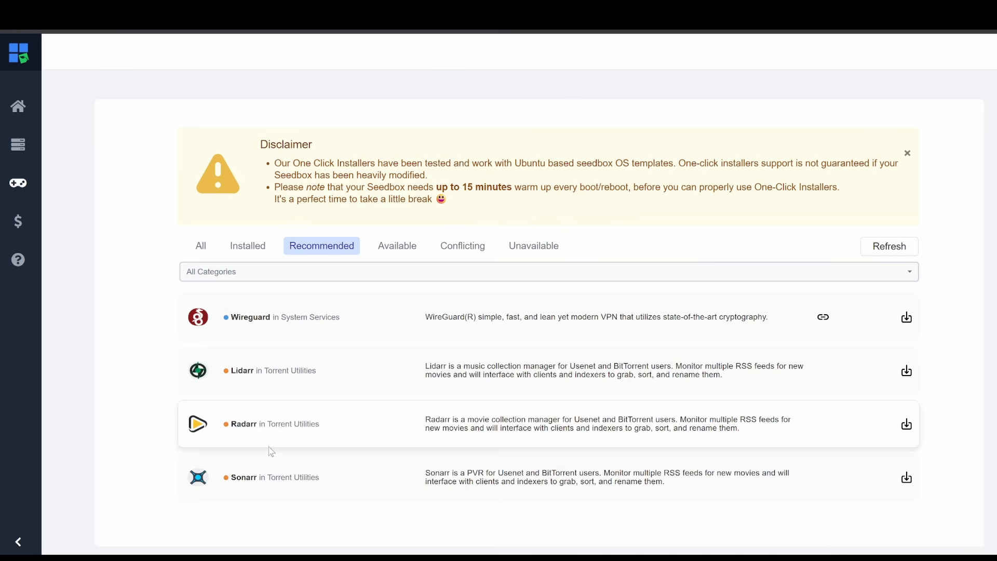
pyautogui.click(906, 425)
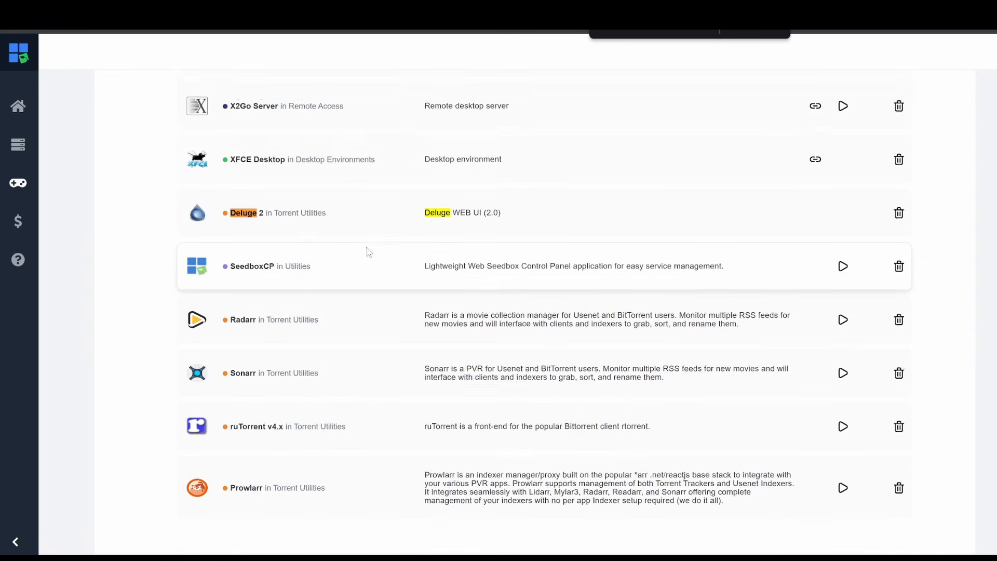
pyautogui.scroll(2, 344, 318)
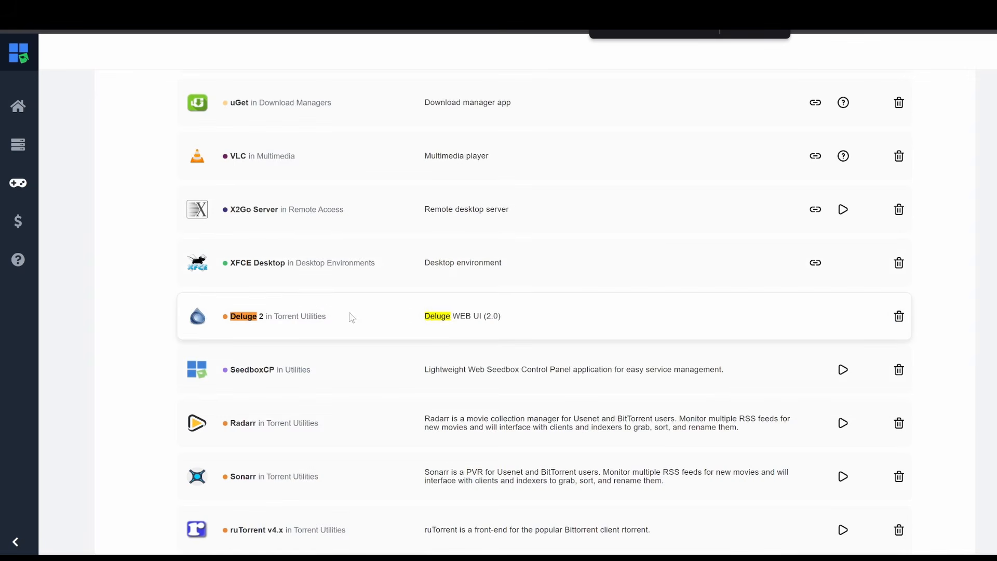
pyautogui.tripleClick(352, 317)
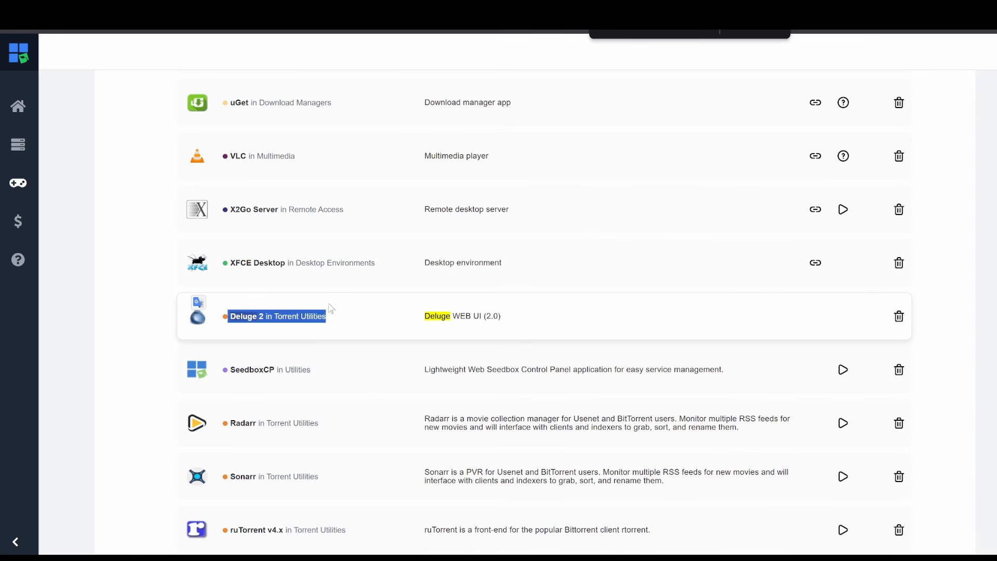
pyautogui.scroll(20, 379, 227)
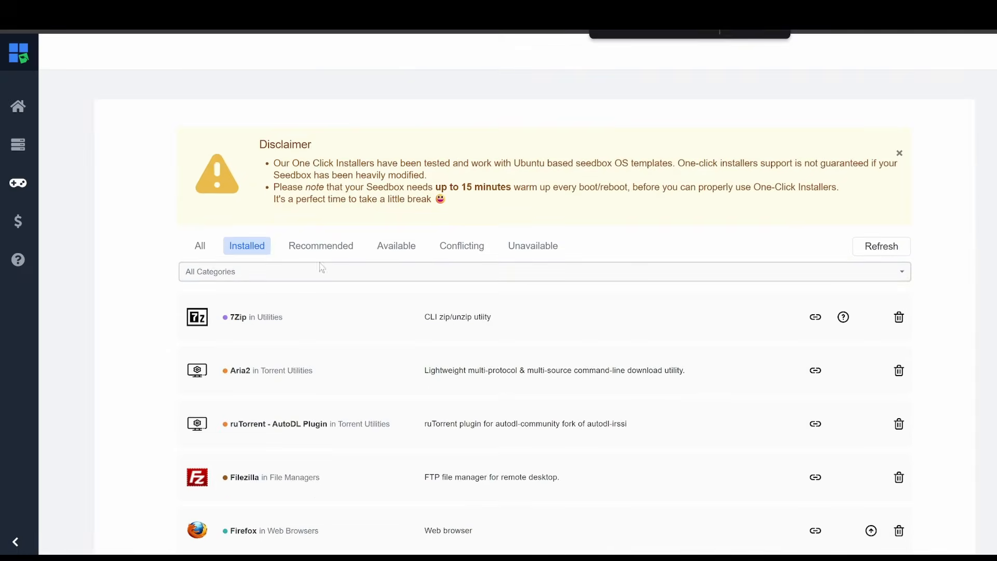
pyautogui.scroll(-15, 483, 352)
pyautogui.scroll(-5, 483, 352)
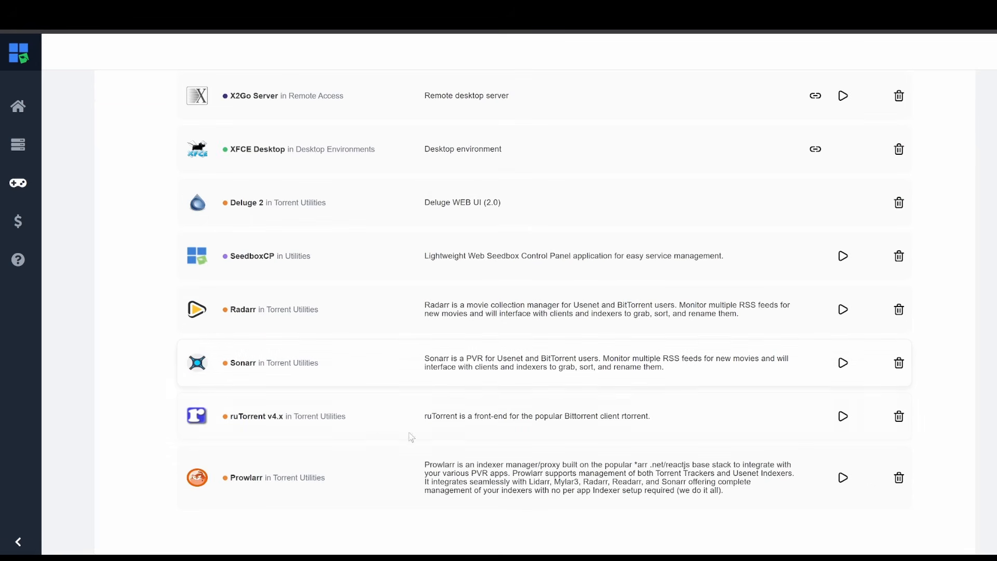
# - Reveal and copy Prowlarr's password from its one-click app access credentials
pyautogui.click(22, 190)
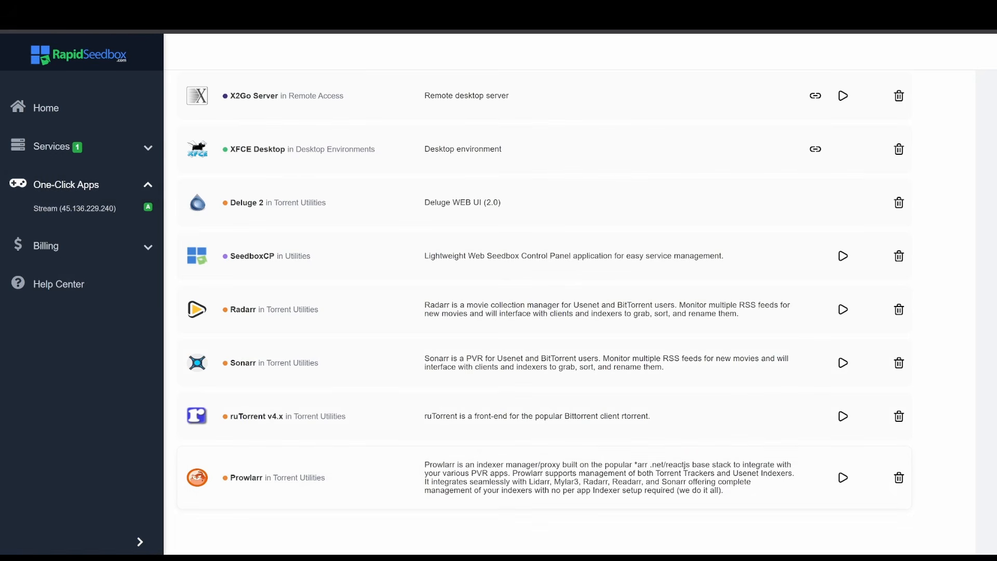
pyautogui.click(840, 479)
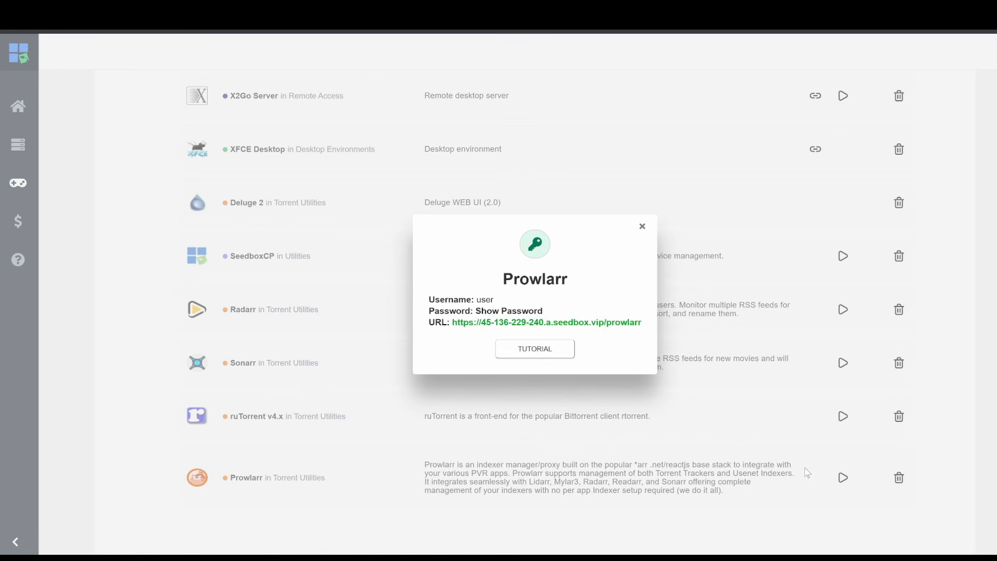
pyautogui.click(522, 313)
pyautogui.click(502, 312)
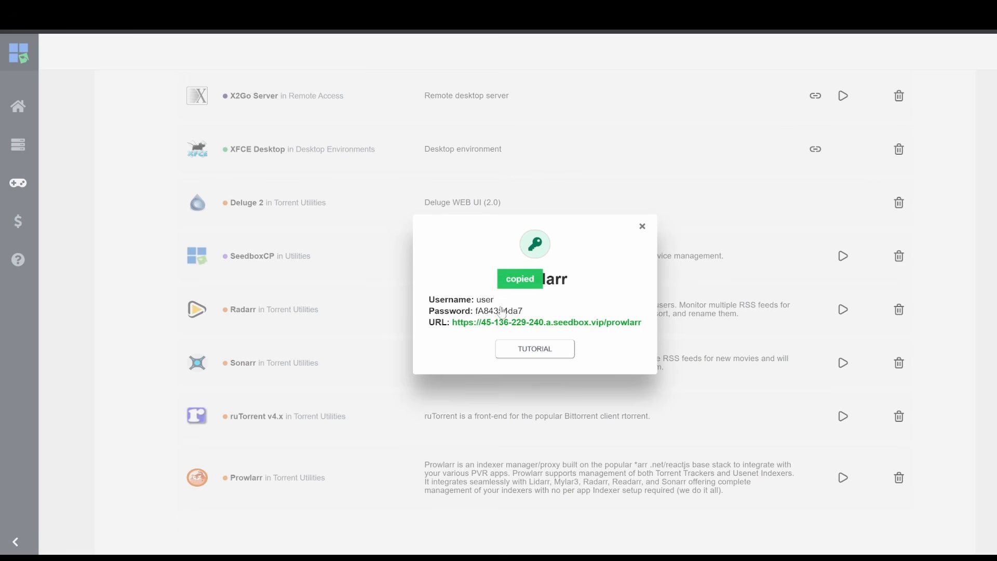
# - Open Prowlarr's web address and sign in as 'user' with the pasted password
pyautogui.click(547, 324)
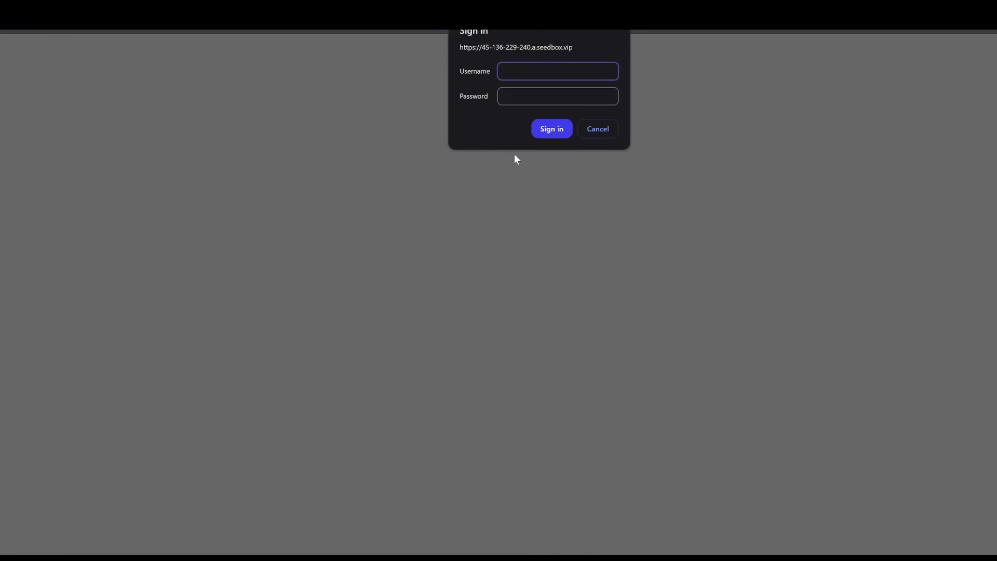
pyautogui.write('user')
pyautogui.press('Tab')
pyautogui.hotkey('ctrl', 'v')
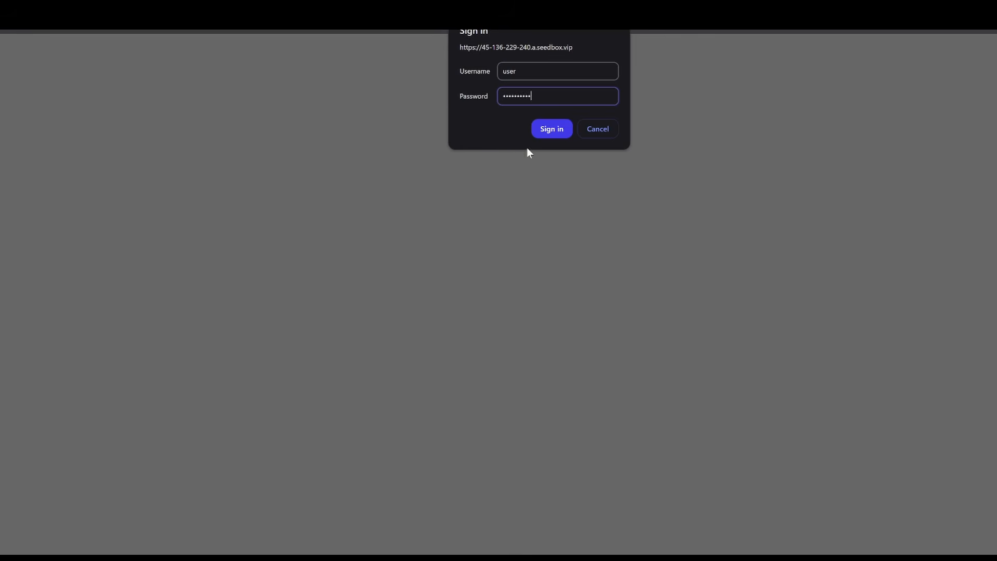
pyautogui.click(551, 128)
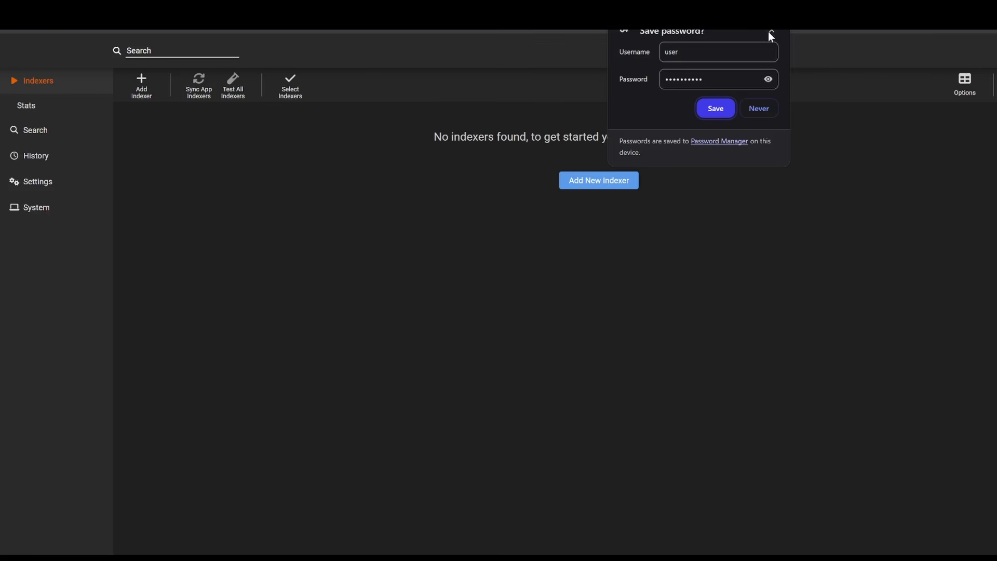
pyautogui.click(771, 31)
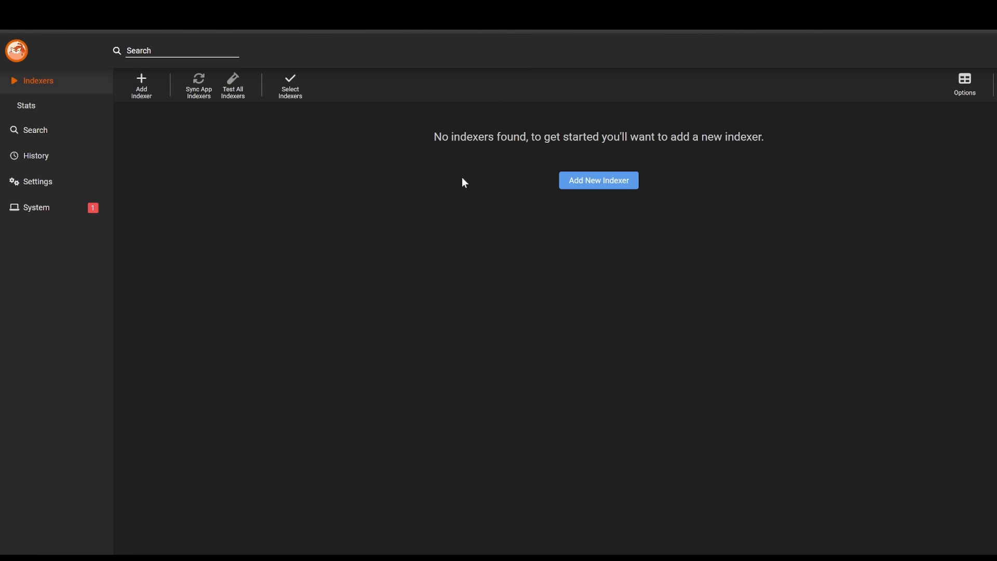
# - Filter the Add Indexer list to torrent protocol, en-US language and Public privacy
pyautogui.click(609, 188)
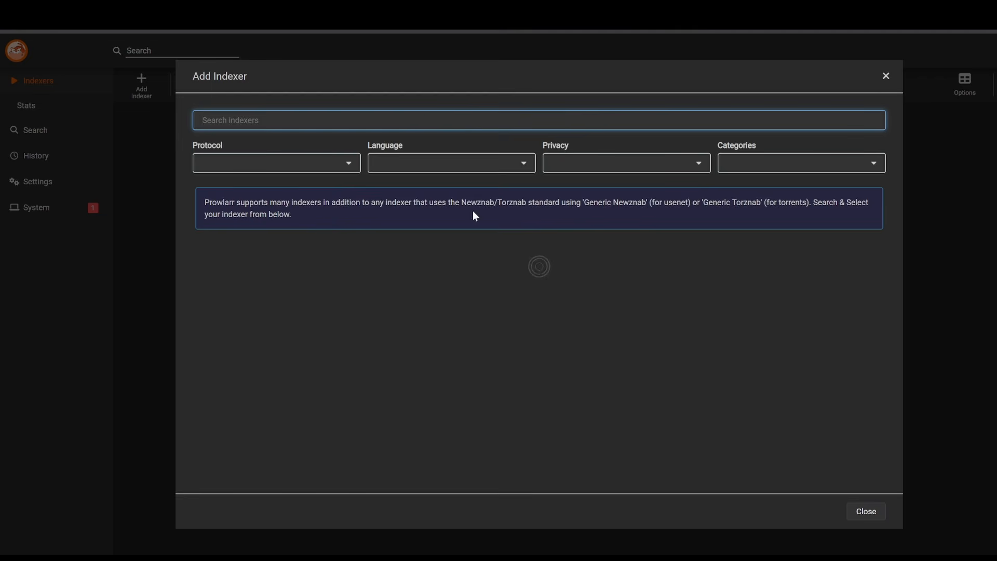
pyautogui.click(745, 214)
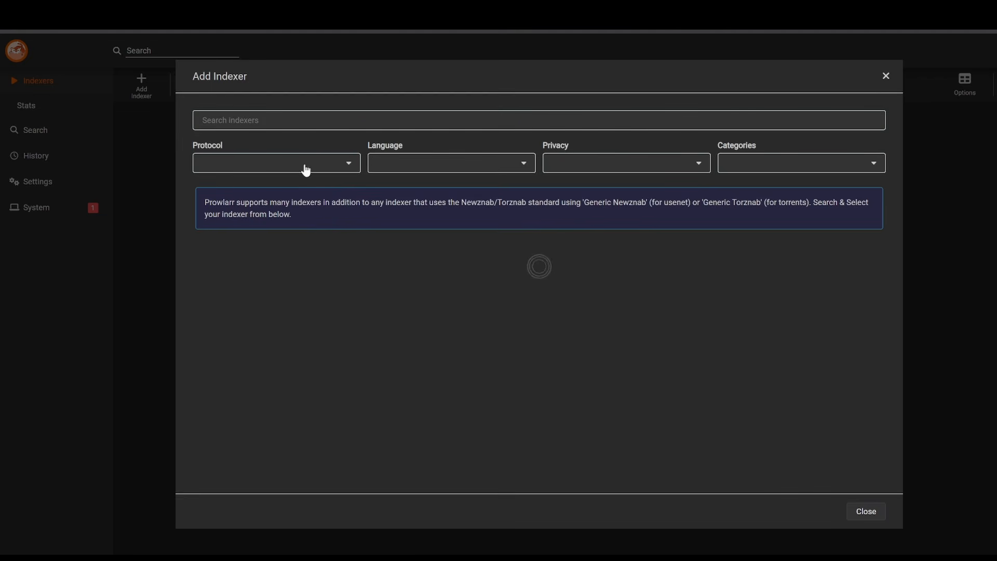
pyautogui.click(227, 165)
pyautogui.click(205, 183)
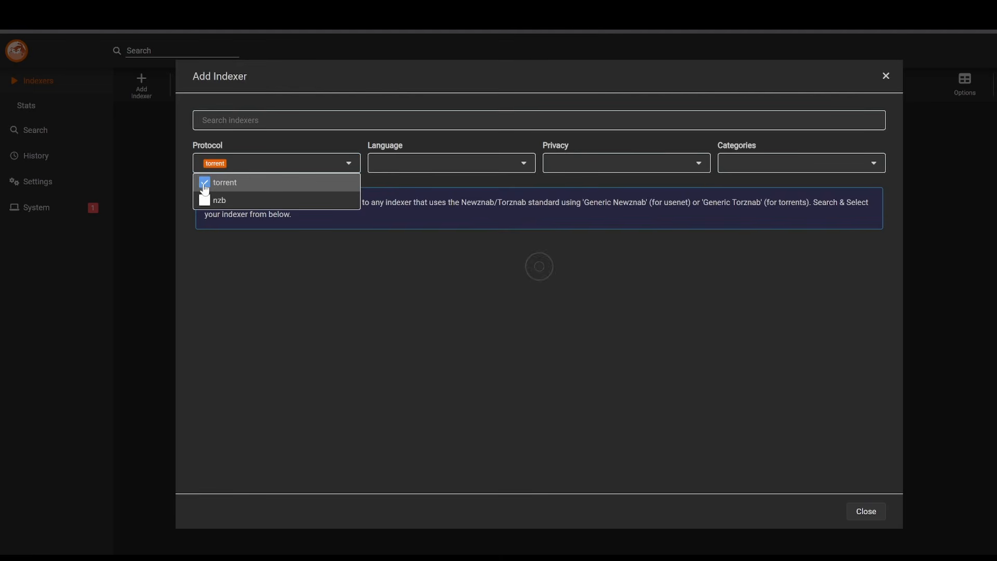
pyautogui.click(398, 165)
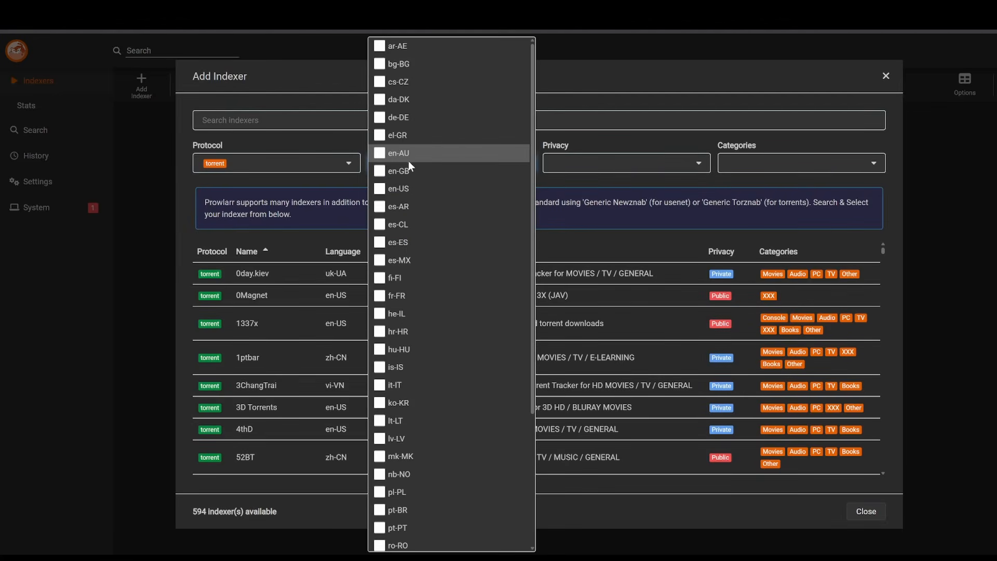
pyautogui.click(394, 188)
pyautogui.click(605, 167)
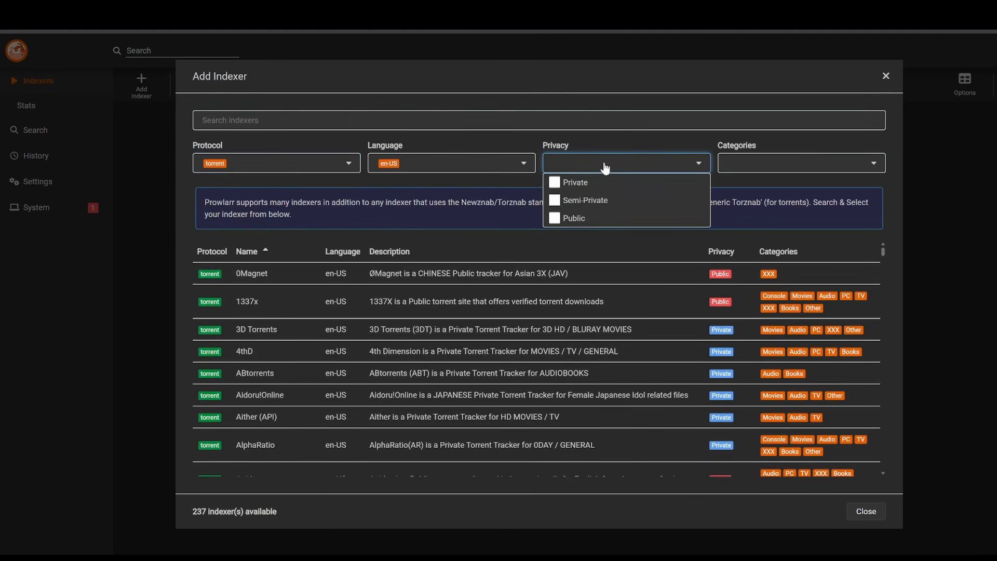
pyautogui.click(554, 219)
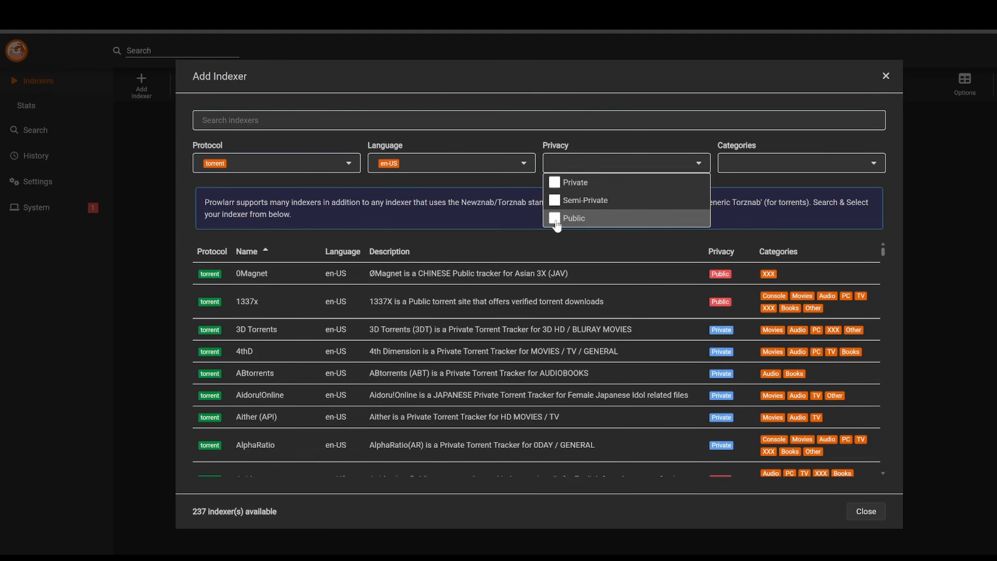
pyautogui.click(769, 174)
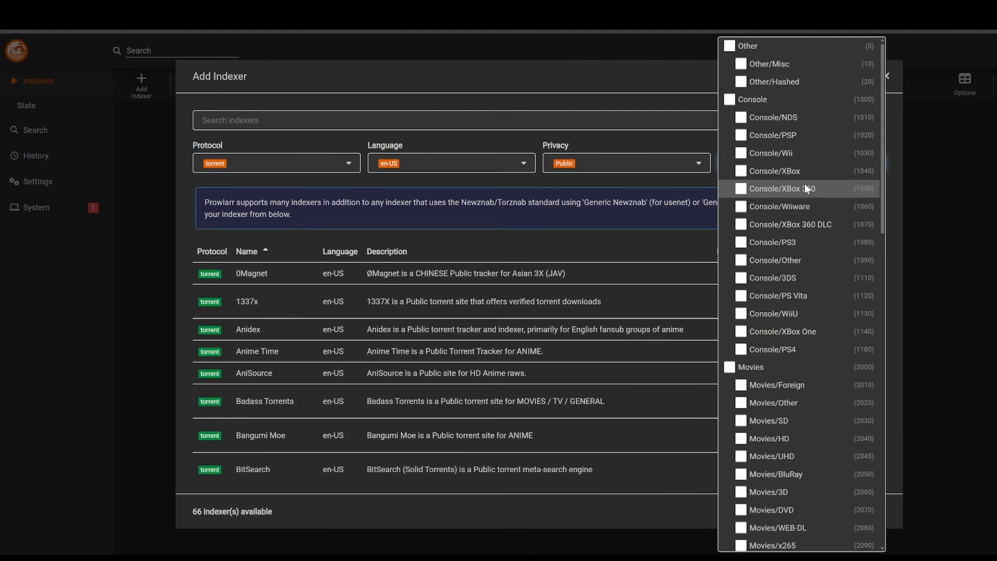
pyautogui.scroll(-3, 805, 185)
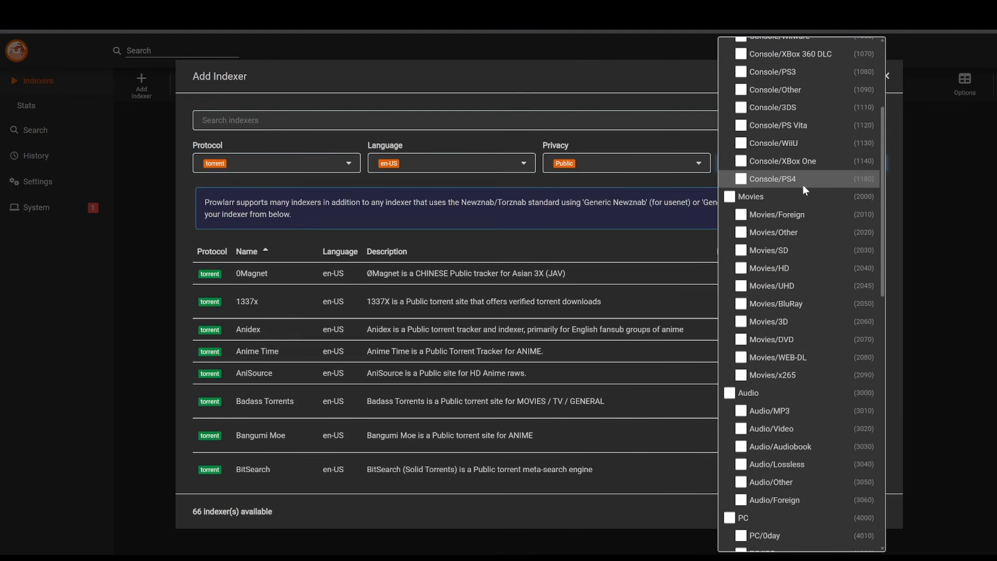
pyautogui.click(641, 185)
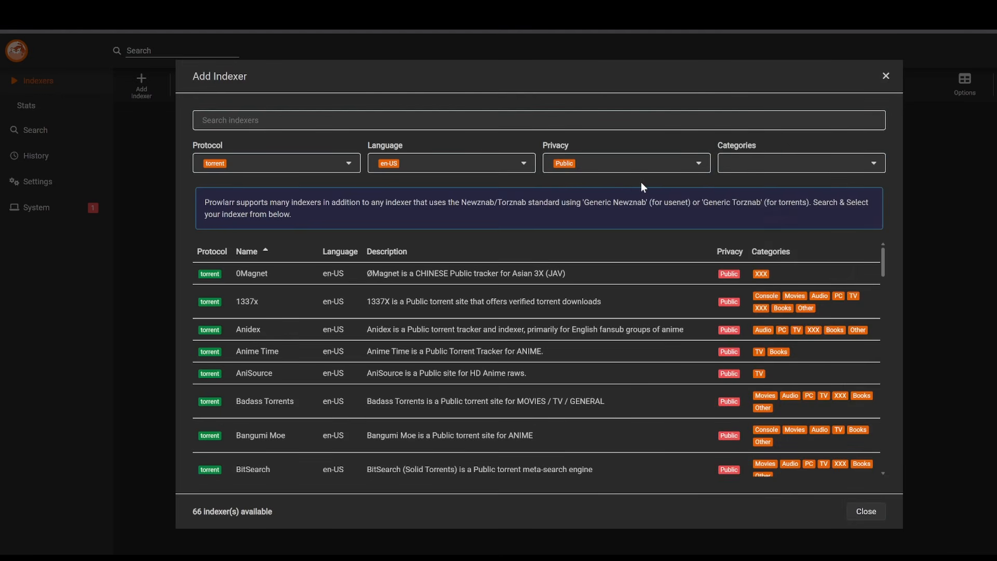
# - Test the 1337x indexer, review its Cloudflare blocking error, and close it unsaved
pyautogui.click(600, 304)
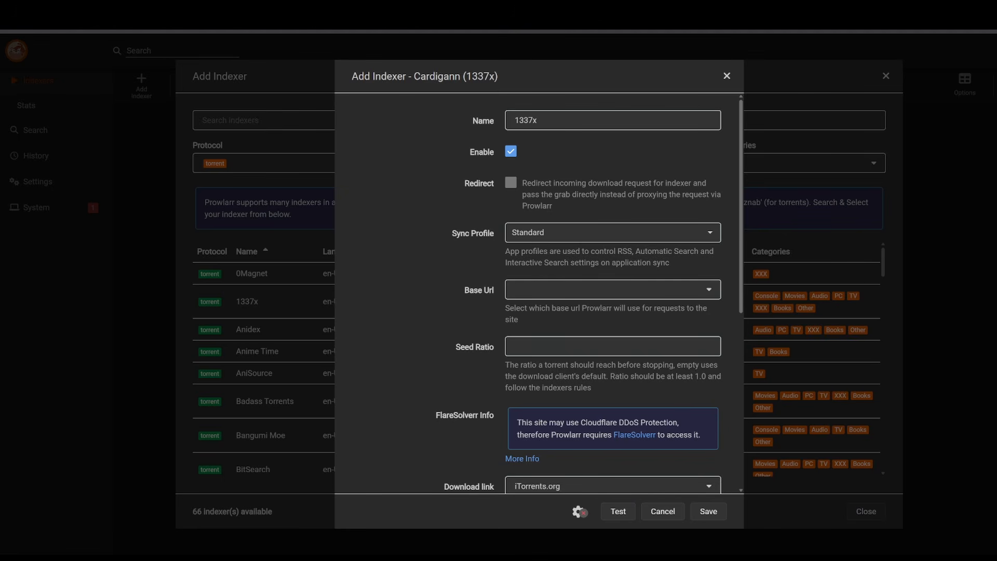
pyautogui.scroll(-5, 482, 294)
pyautogui.click(618, 511)
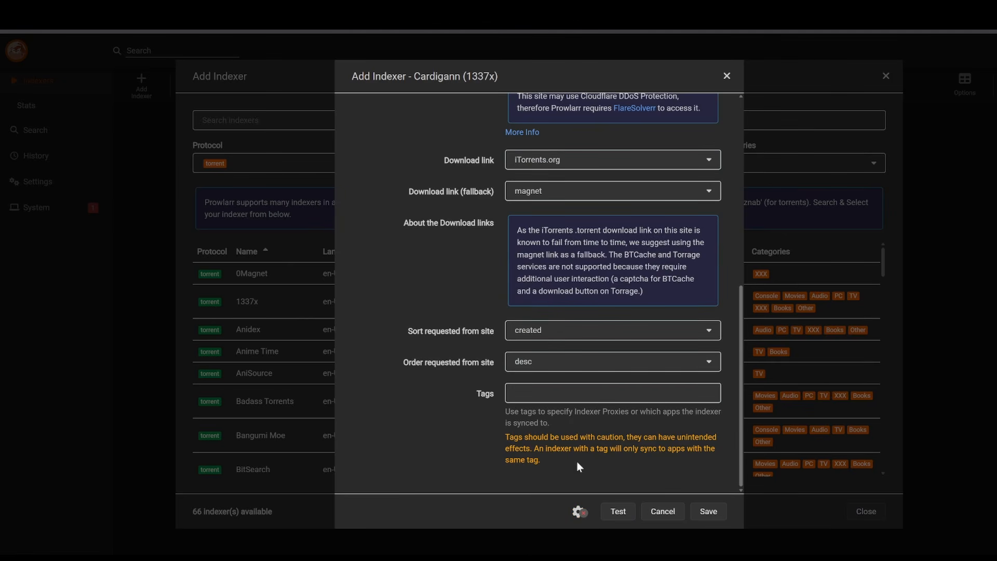
pyautogui.scroll(8, 556, 447)
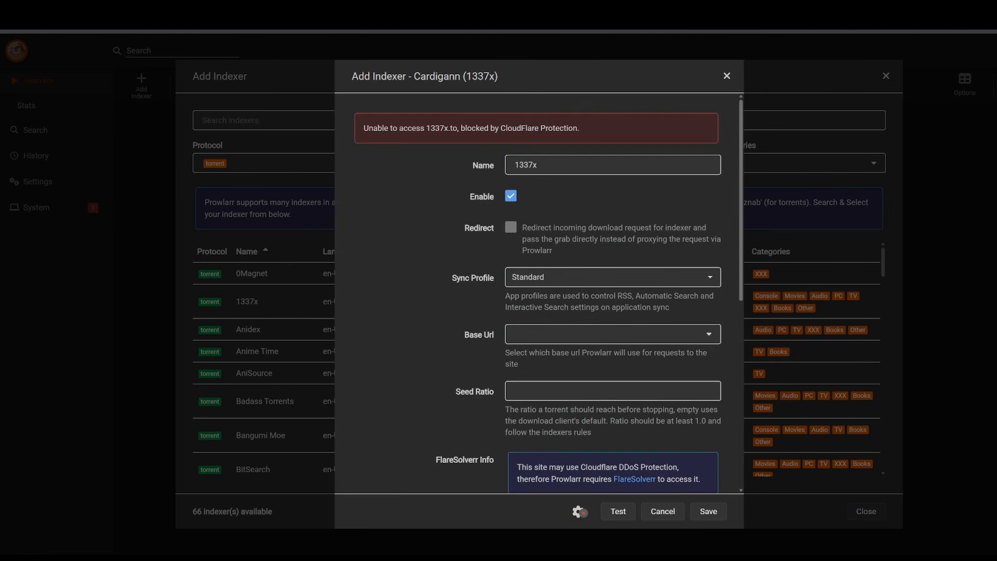
pyautogui.moveTo(595, 130); pyautogui.dragTo(343, 129)
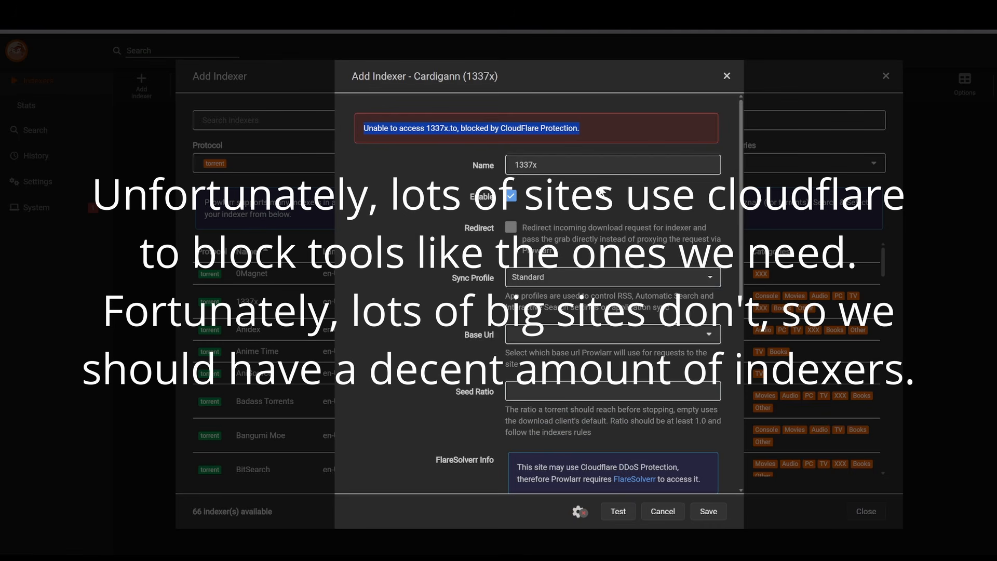
pyautogui.scroll(-2, 614, 197)
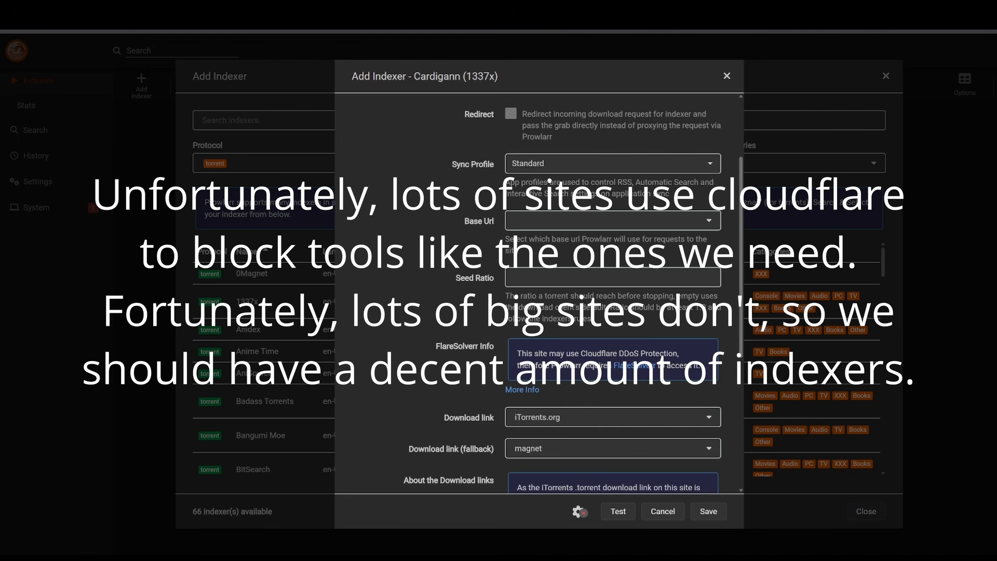
pyautogui.moveTo(517, 354); pyautogui.dragTo(688, 357)
pyautogui.click(688, 357)
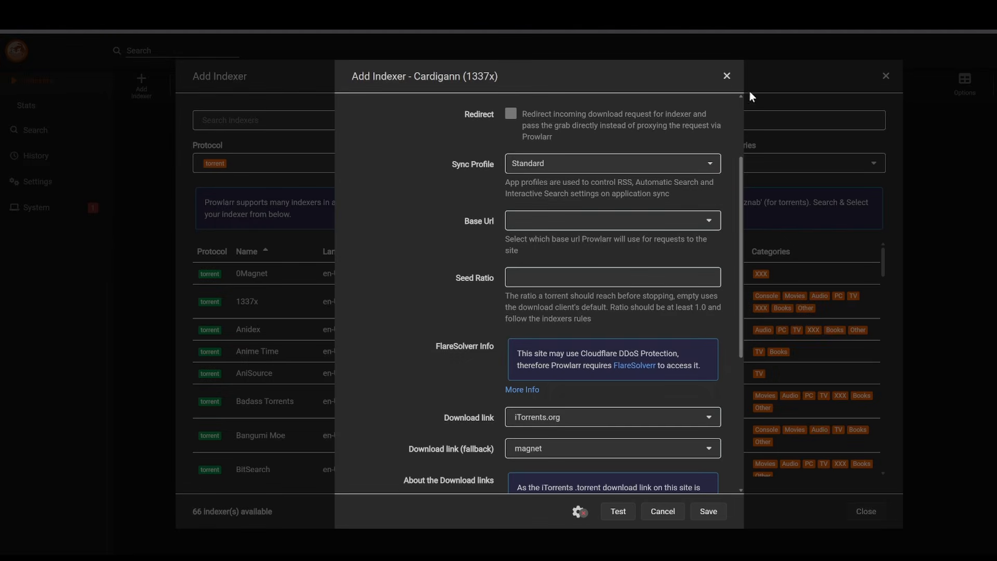
pyautogui.click(749, 92)
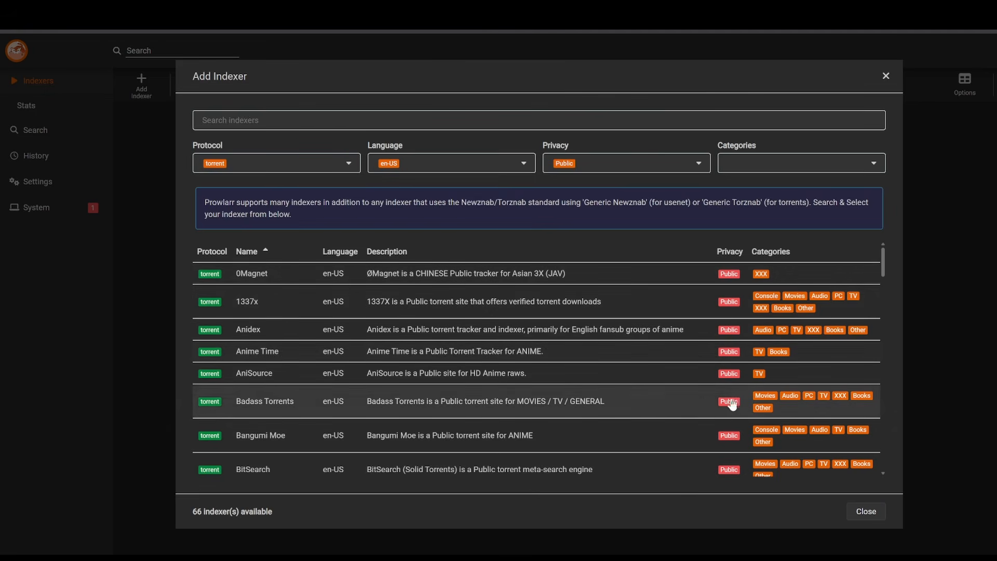
# - Save the Badass Torrents indexer and close the available indexers catalogue
pyautogui.click(648, 402)
pyautogui.scroll(-3, 645, 283)
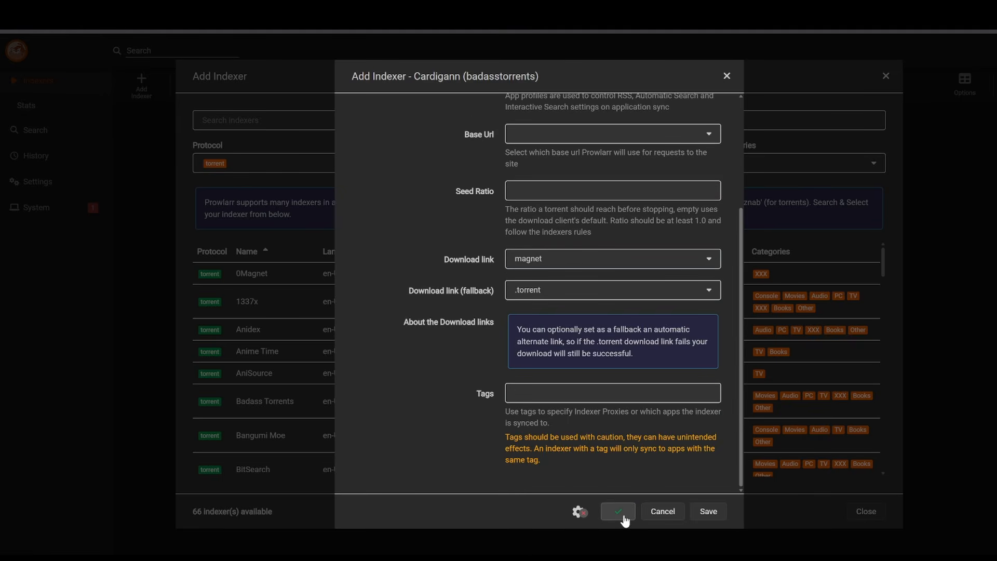
pyautogui.scroll(3, 635, 483)
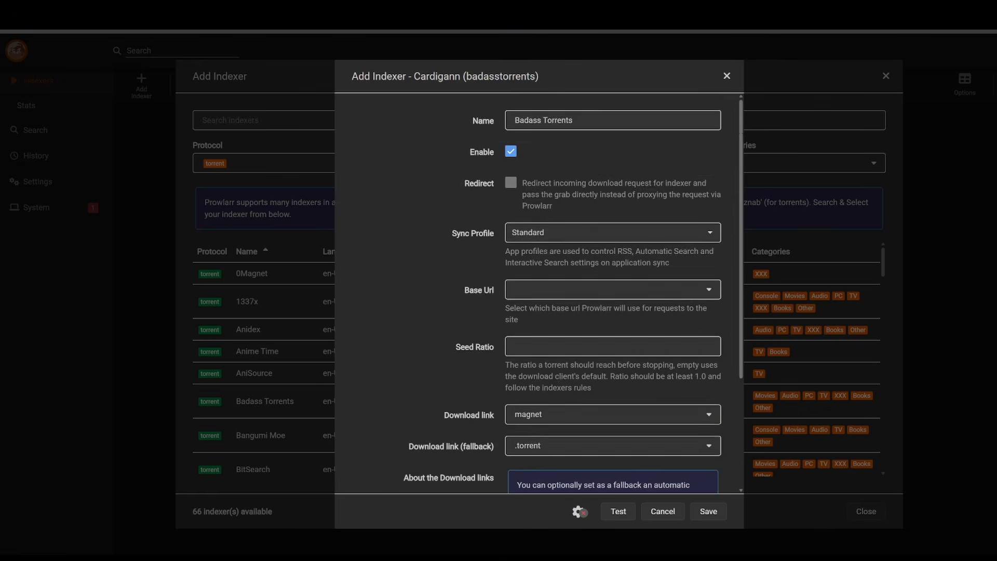
pyautogui.scroll(-3, 636, 482)
pyautogui.click(714, 516)
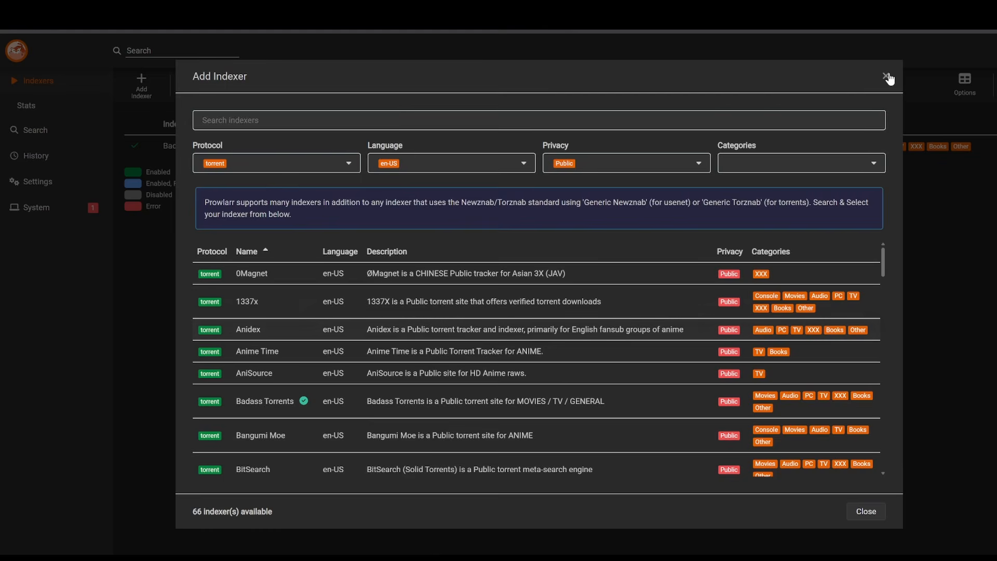
pyautogui.click(885, 76)
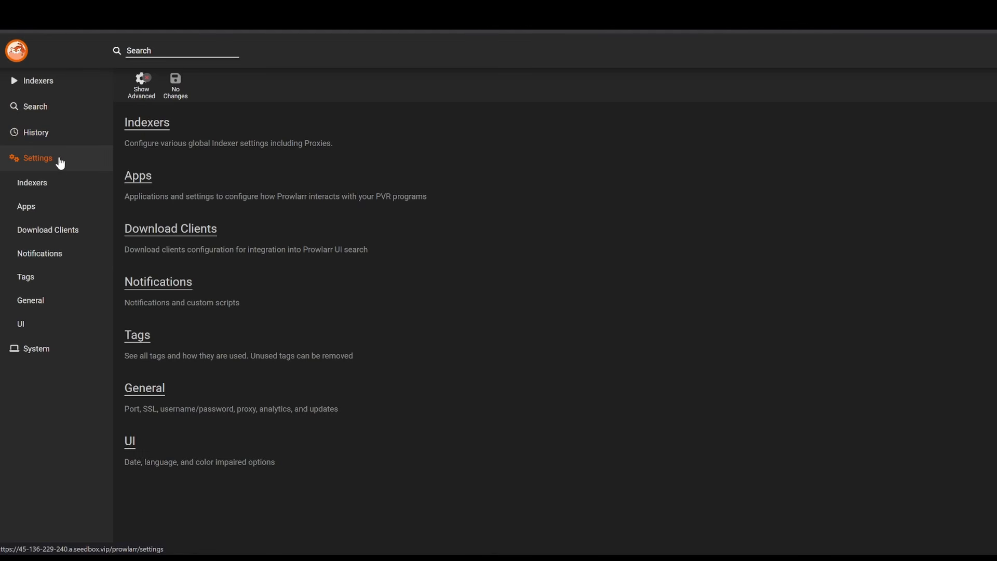
# - View the Add Application chooser on the Apps settings page, then close it without adding anything
pyautogui.click(145, 175)
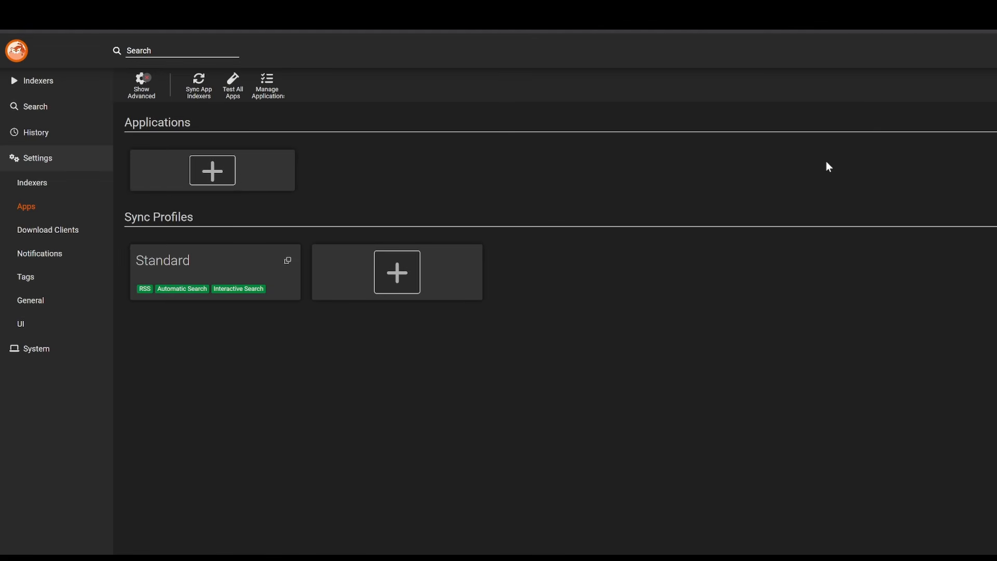
pyautogui.click(222, 183)
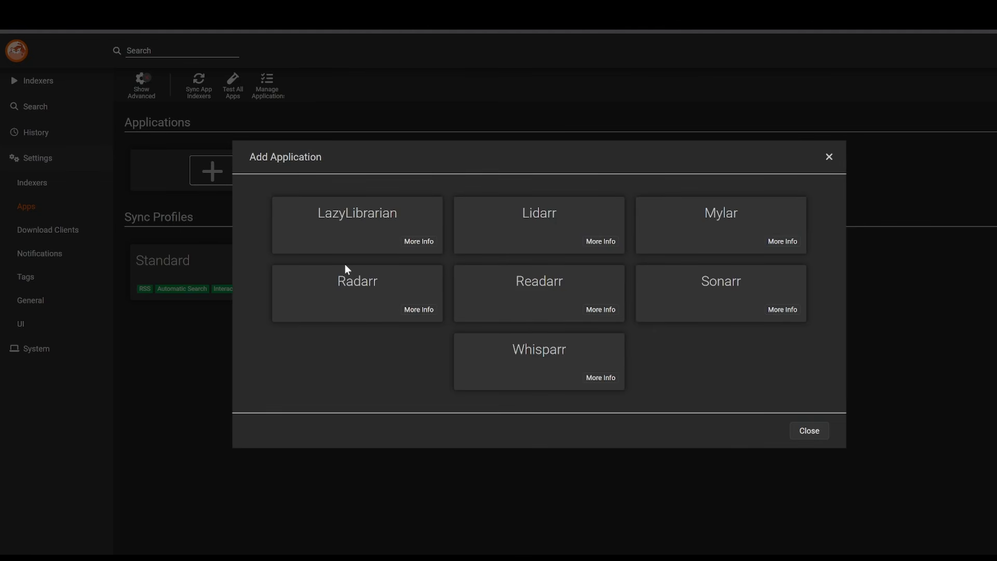
pyautogui.click(816, 435)
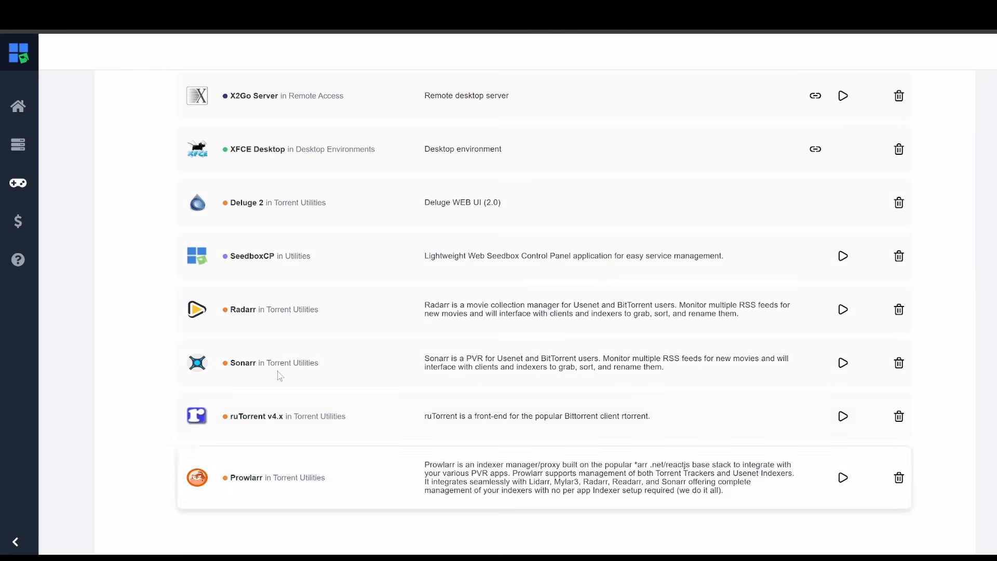
# - Copy Radarr's password and sign in to Radarr's web interface as 'user'
pyautogui.click(844, 310)
pyautogui.click(524, 327)
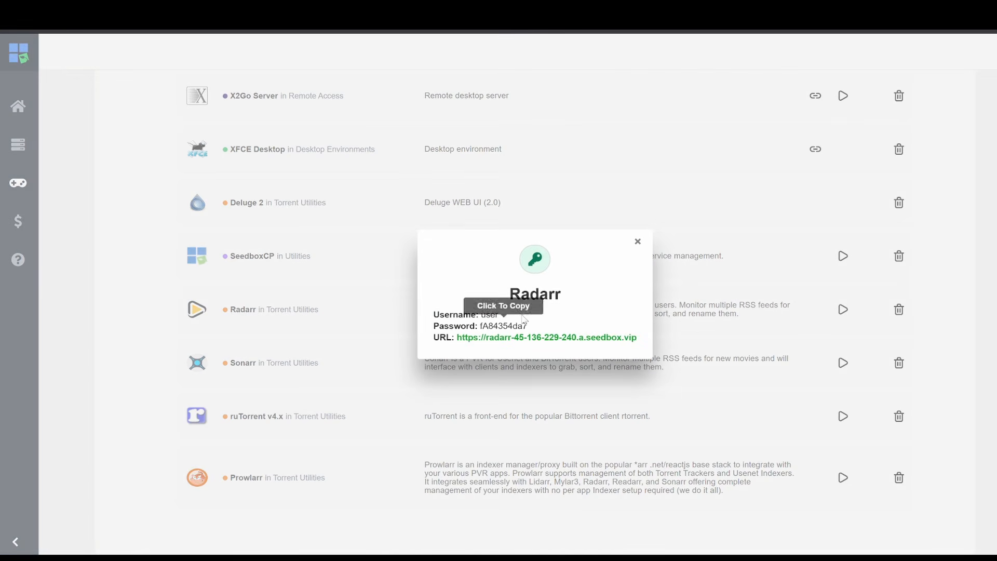
pyautogui.click(519, 326)
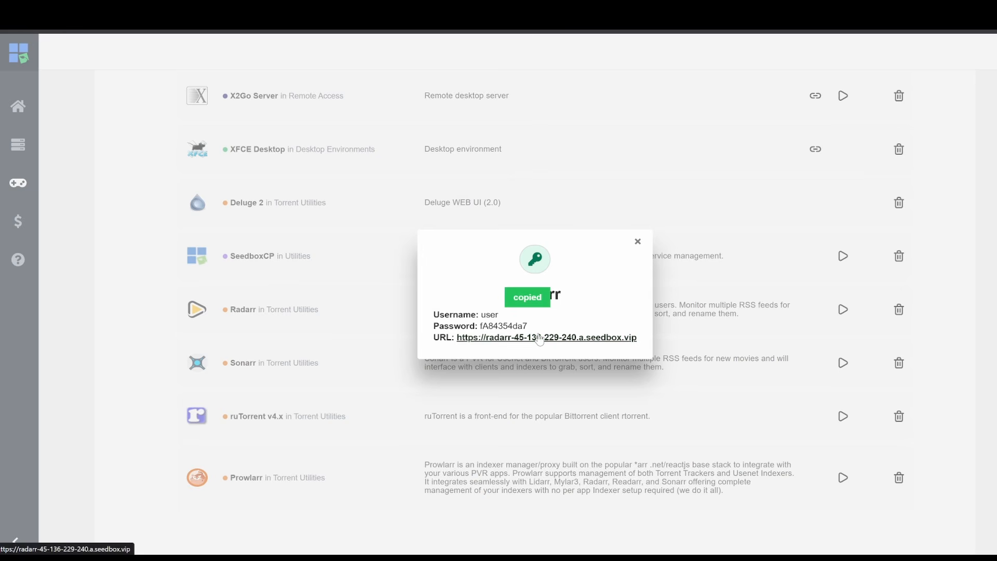
pyautogui.click(540, 338)
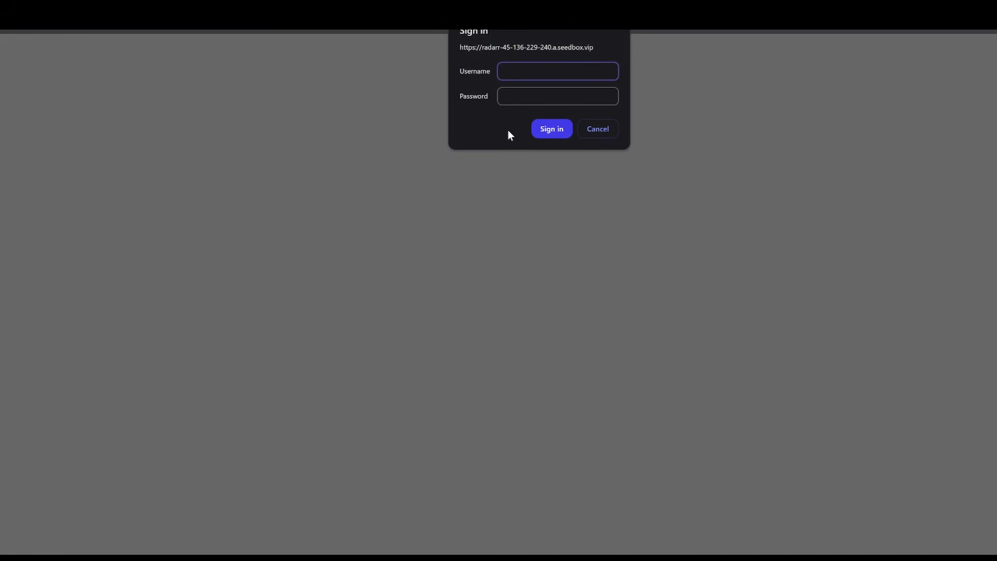
pyautogui.write('user')
pyautogui.press('Tab')
pyautogui.hotkey('ctrl', 'v')
pyautogui.click(549, 130)
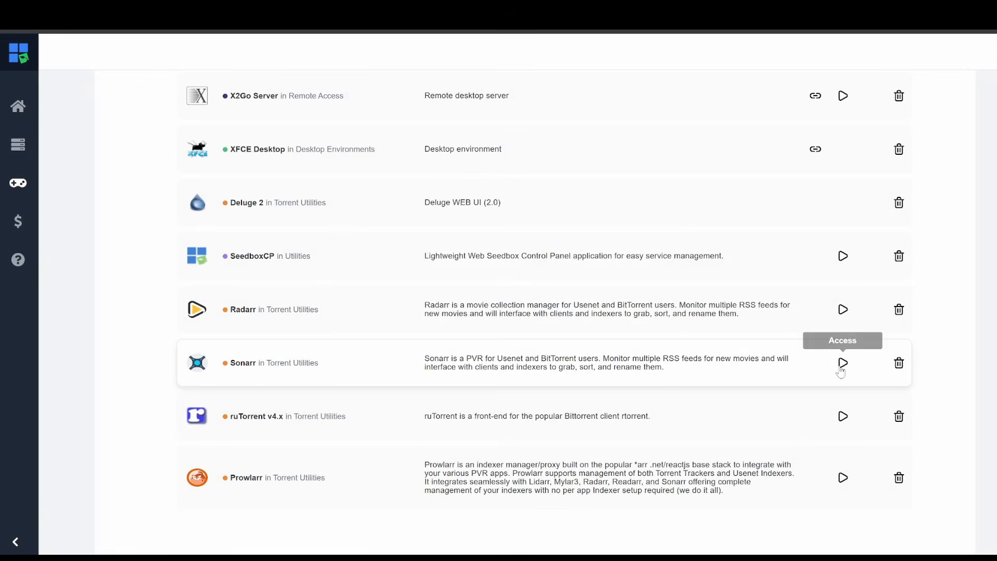
# - Copy Sonarr's password and sign in to Sonarr's web interface as 'user'
pyautogui.click(842, 363)
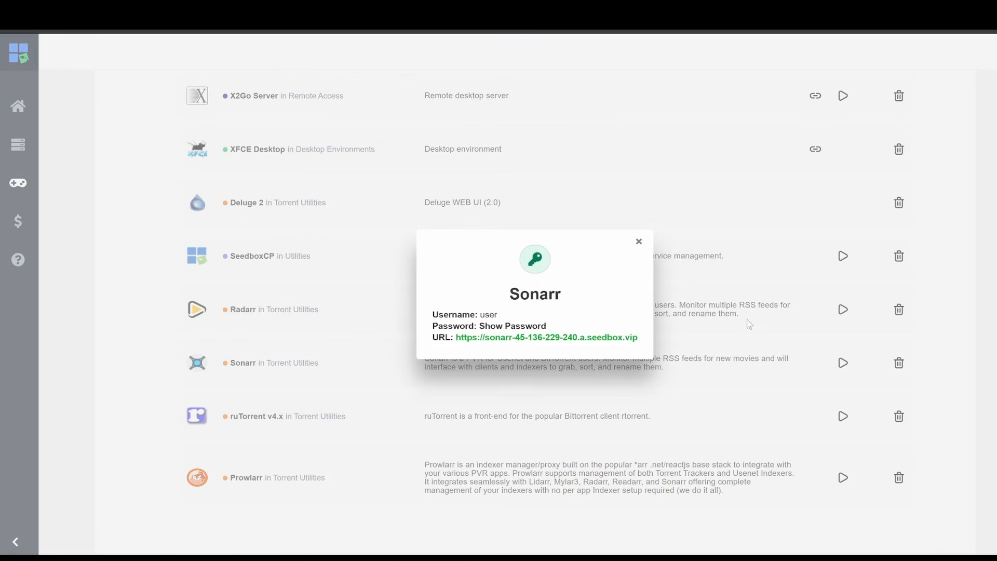
pyautogui.click(511, 326)
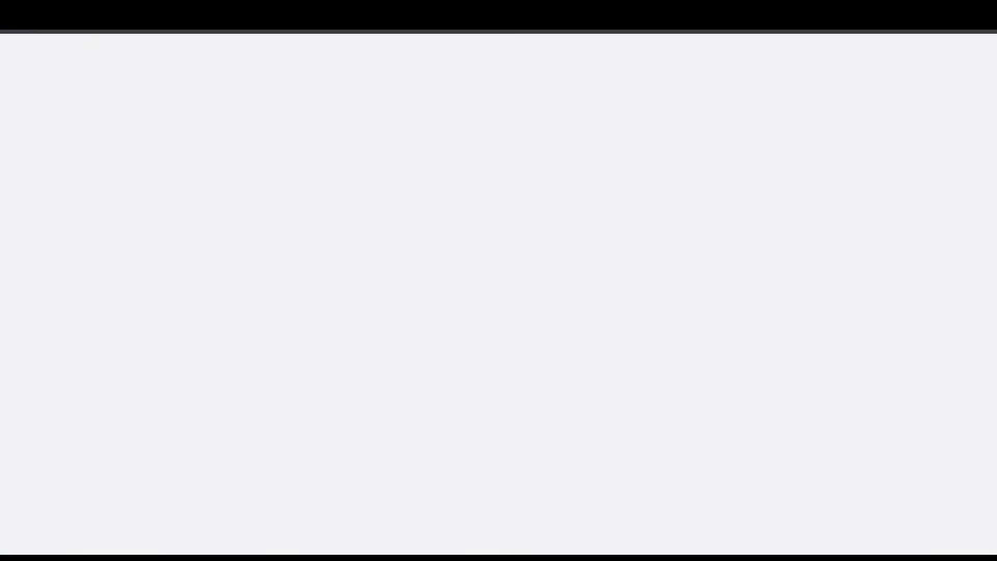
pyautogui.write('user')
pyautogui.press('Tab')
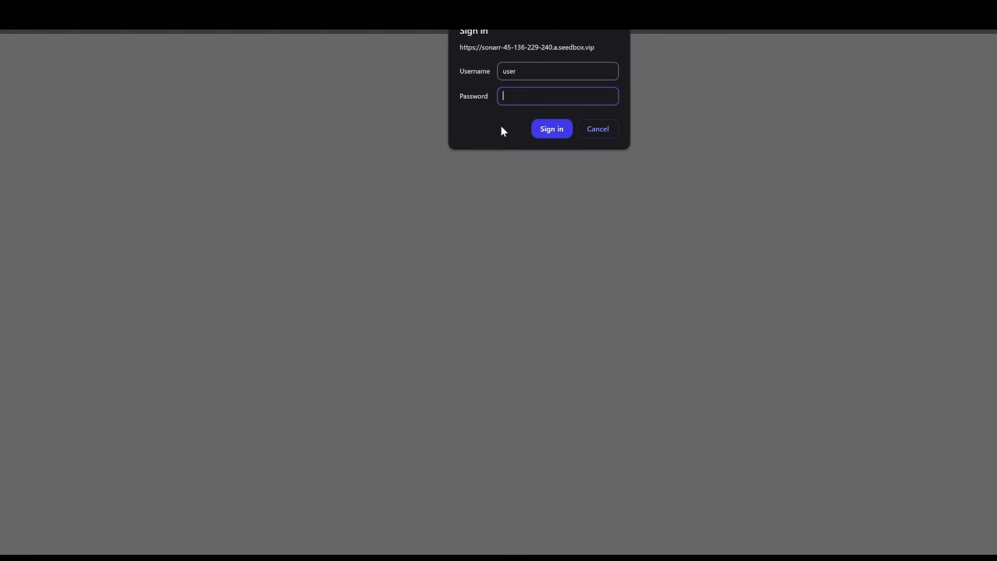
pyautogui.hotkey('ctrl', 'v')
pyautogui.click(566, 133)
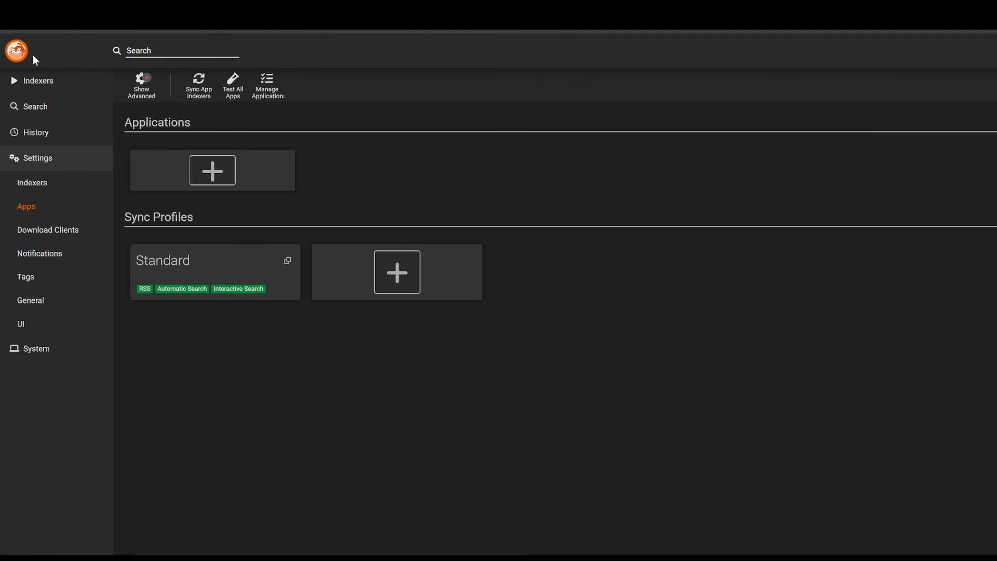
pyautogui.click(233, 179)
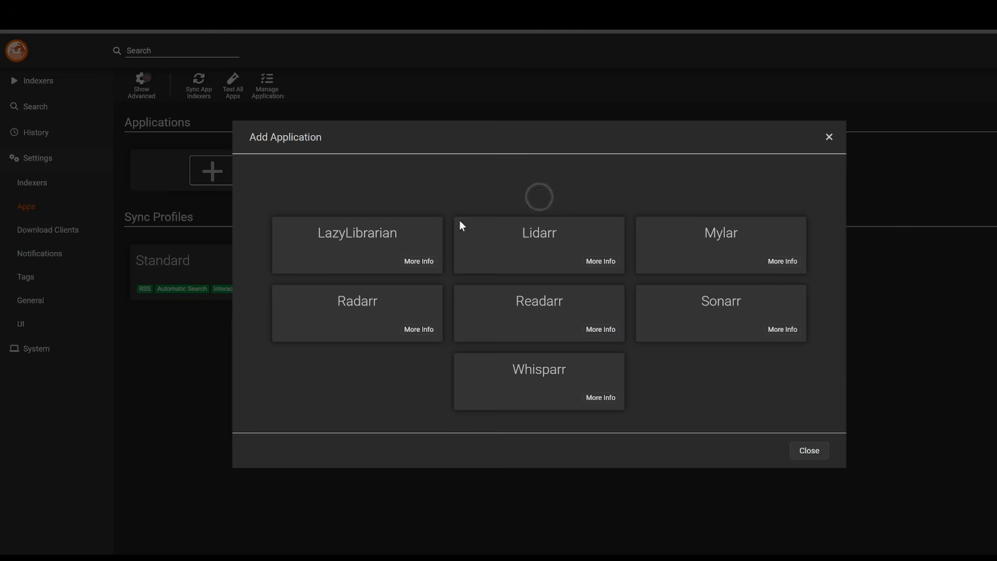
pyautogui.click(367, 290)
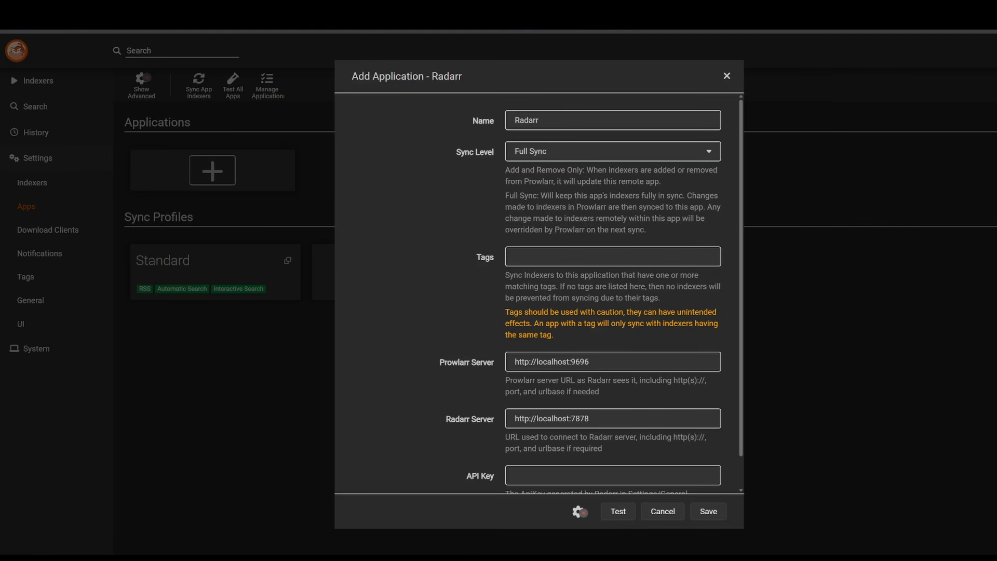
pyautogui.scroll(-1, 539, 291)
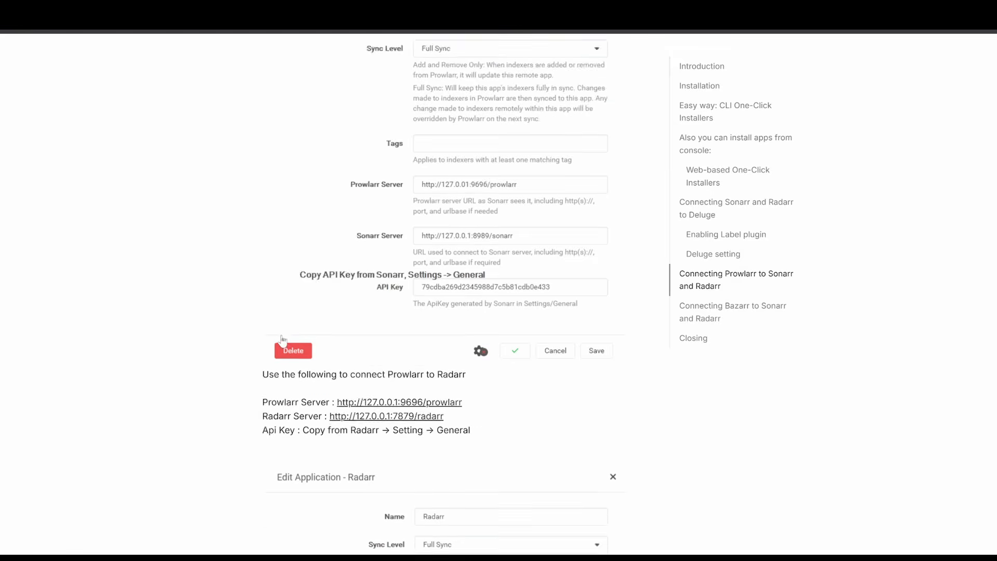
pyautogui.scroll(-2, 353, 342)
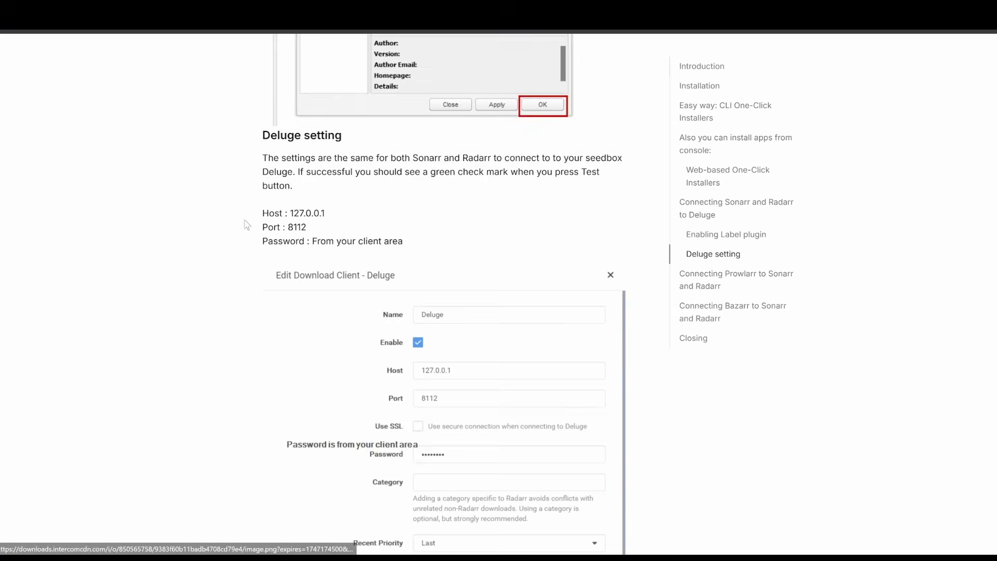
pyautogui.scroll(-7, 259, 223)
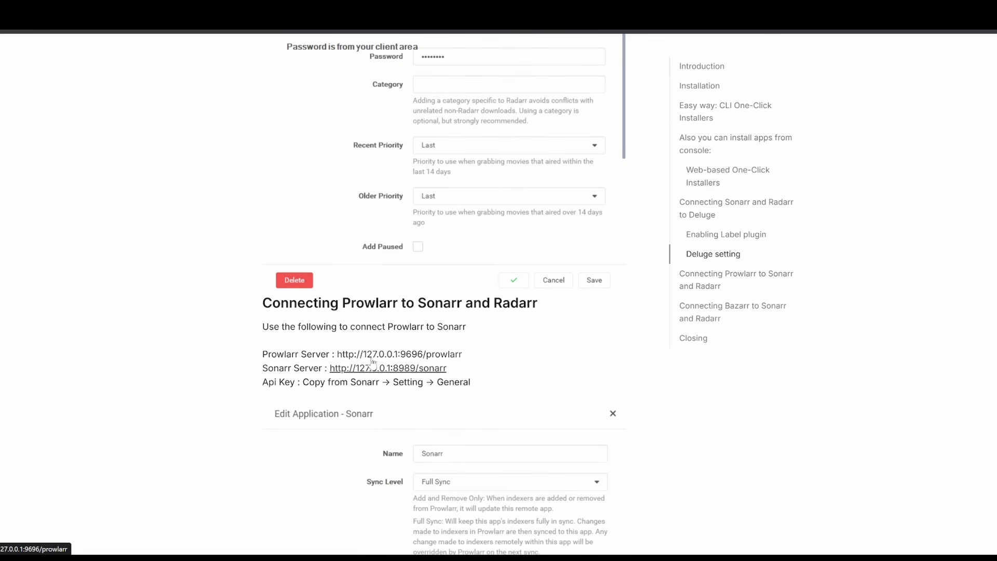
pyautogui.scroll(-1, 335, 352)
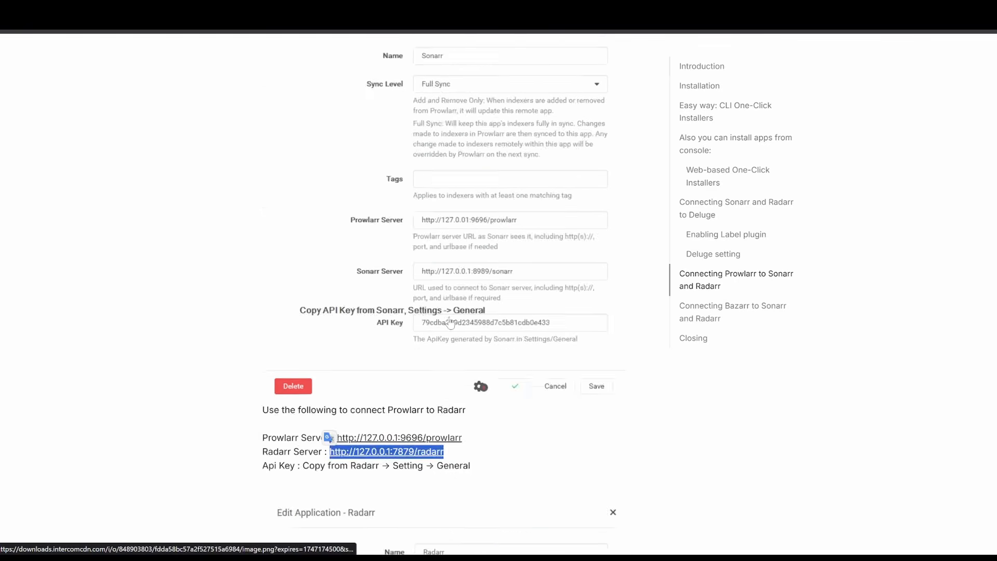
pyautogui.scroll(-5, 333, 494)
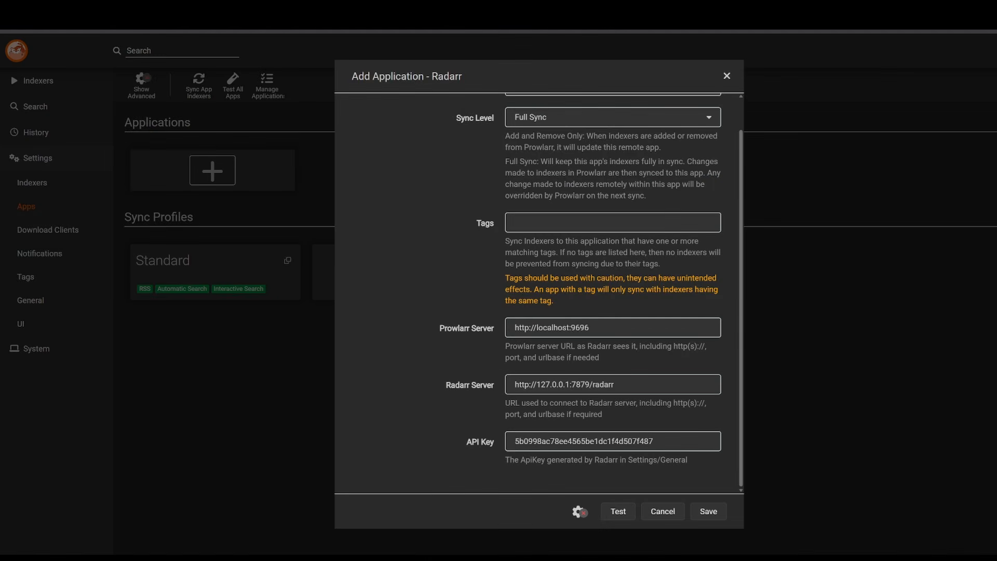
pyautogui.click(614, 384)
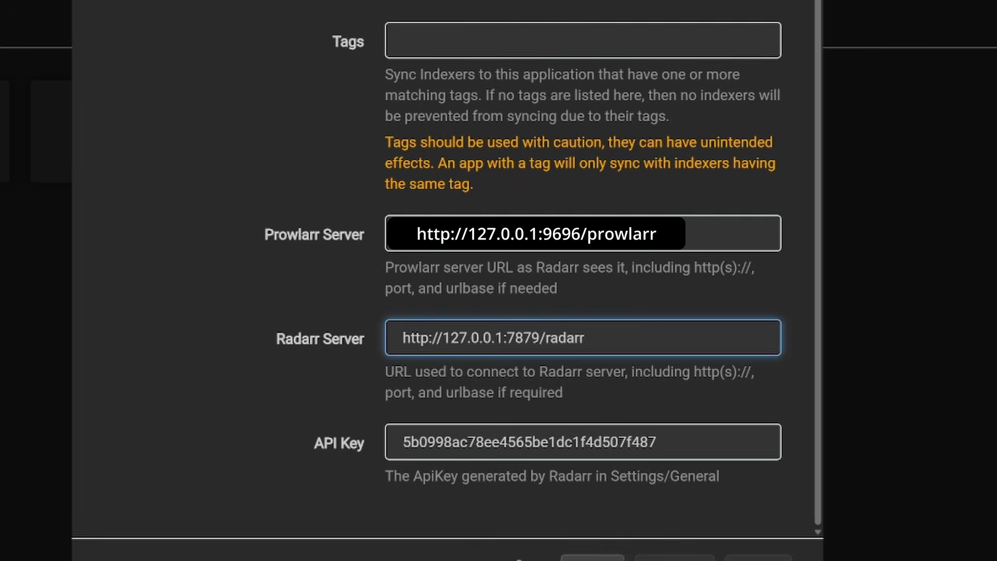
pyautogui.click(618, 512)
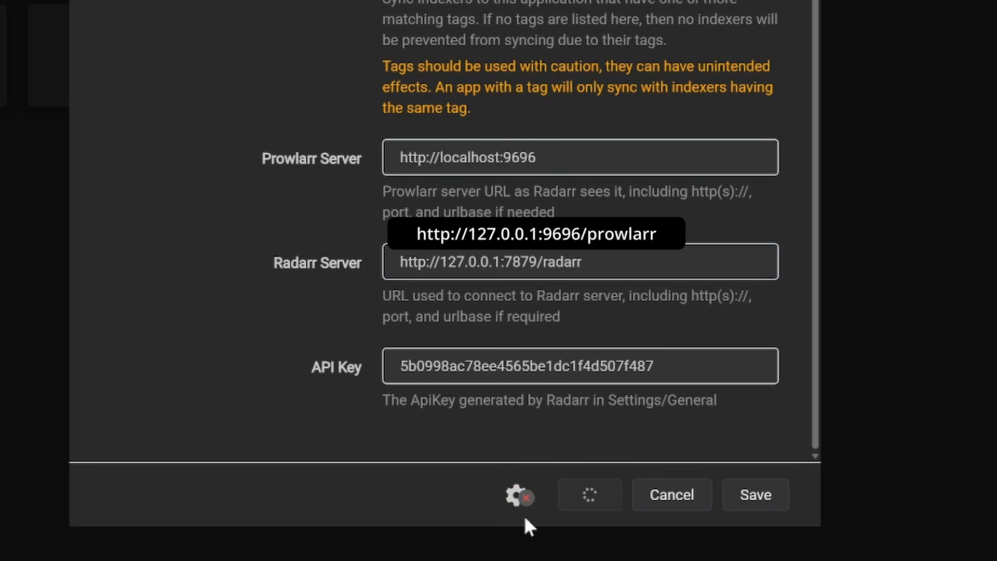
pyautogui.click(755, 494)
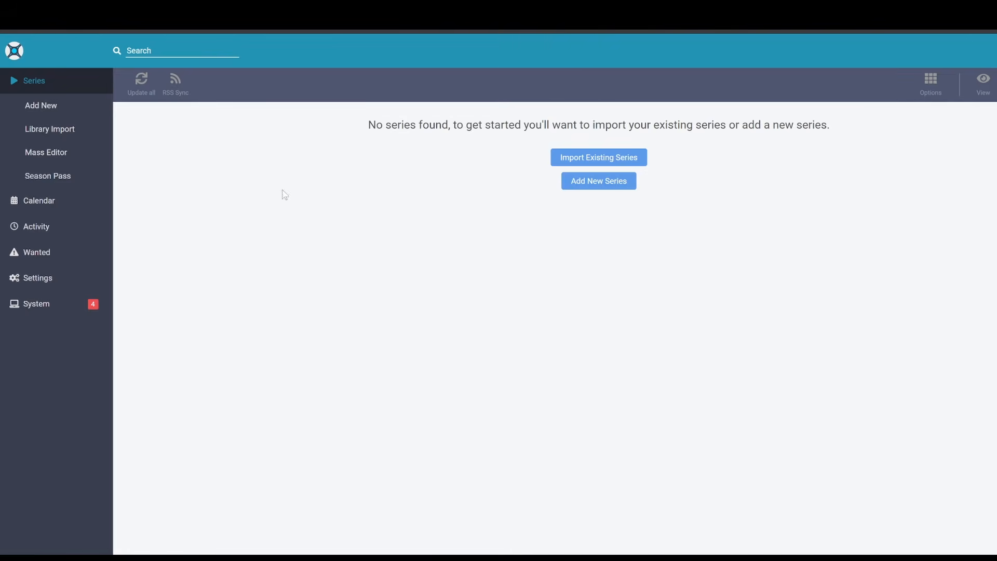
# - Copy Sonarr's API key from its General settings
pyautogui.click(58, 275)
pyautogui.click(48, 424)
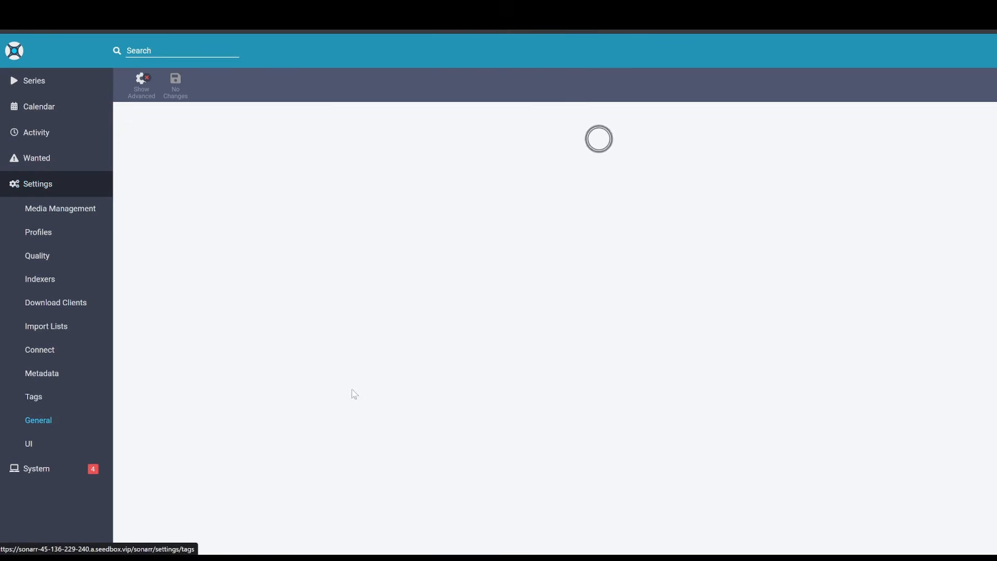
pyautogui.scroll(-3, 353, 392)
pyautogui.scroll(1, 423, 377)
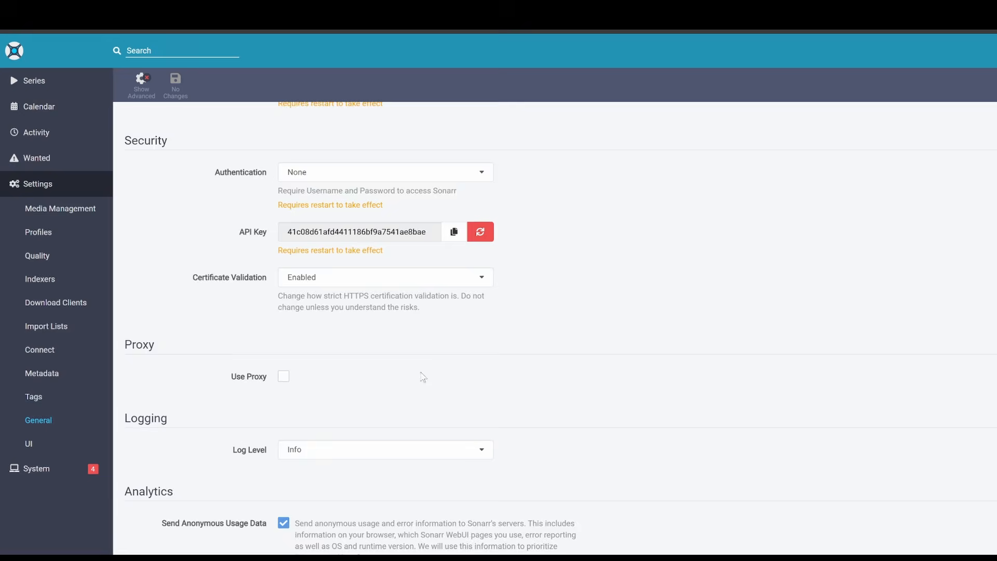
pyautogui.click(454, 231)
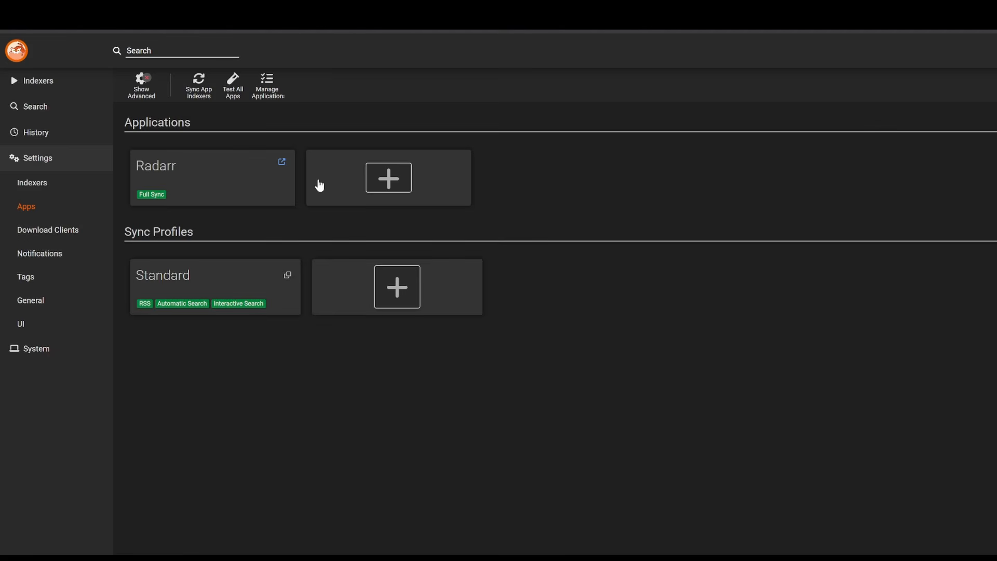
pyautogui.click(394, 186)
pyautogui.click(709, 290)
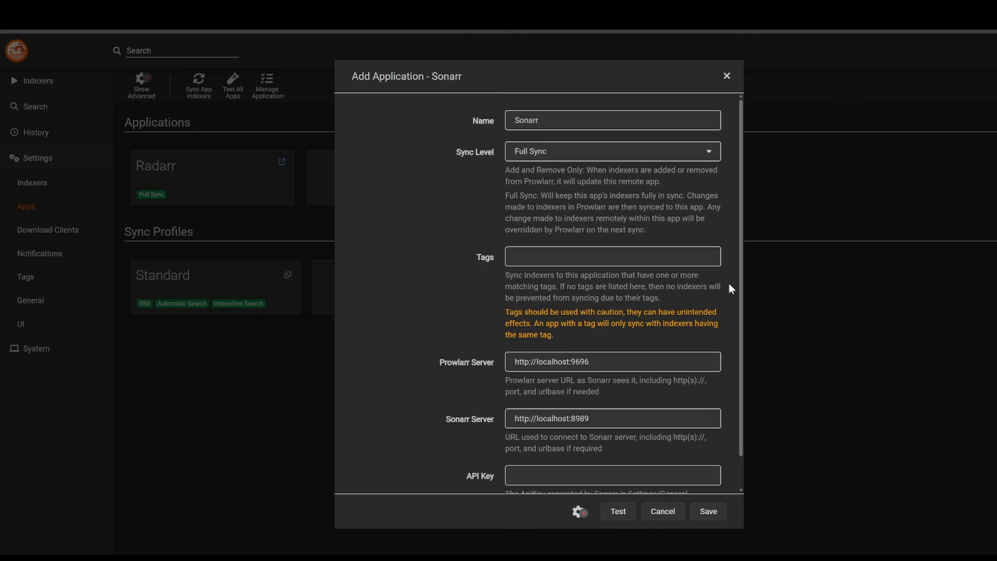
pyautogui.click(613, 475)
pyautogui.hotkey('ctrl', 'v')
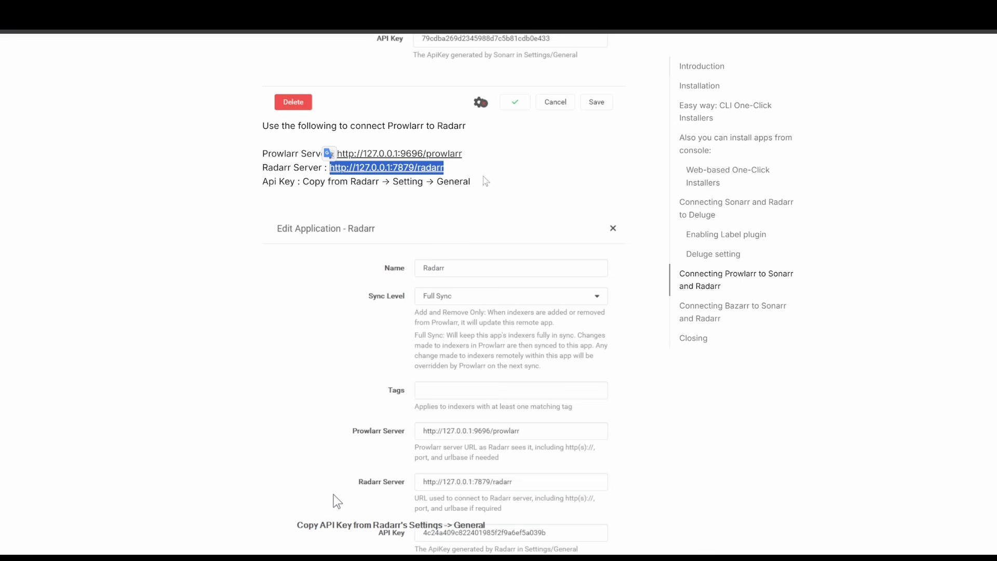
pyautogui.scroll(5, 275, 199)
pyautogui.scroll(8, 275, 199)
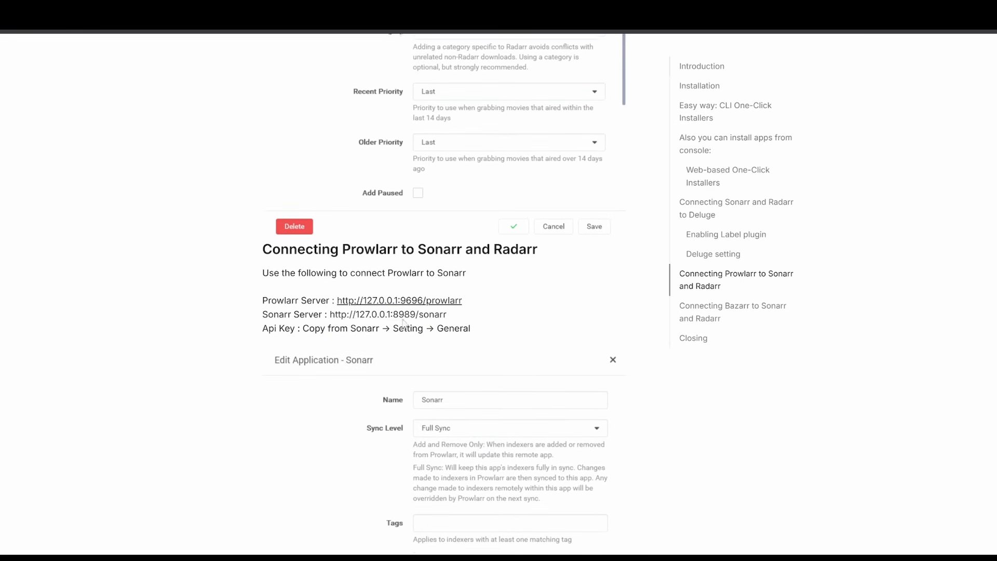
pyautogui.moveTo(447, 311); pyautogui.dragTo(329, 314)
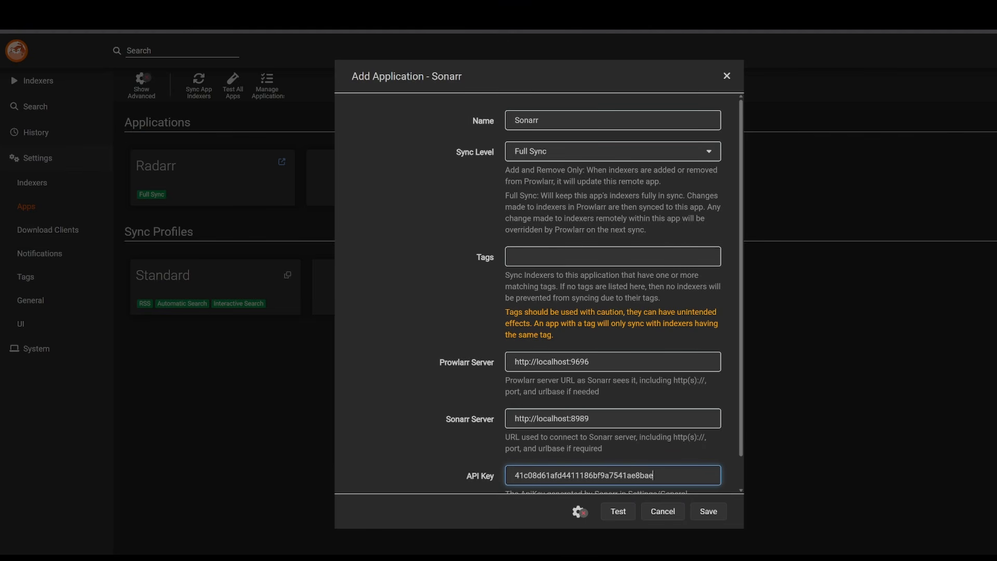
pyautogui.hotkey('shift', 'Tab')
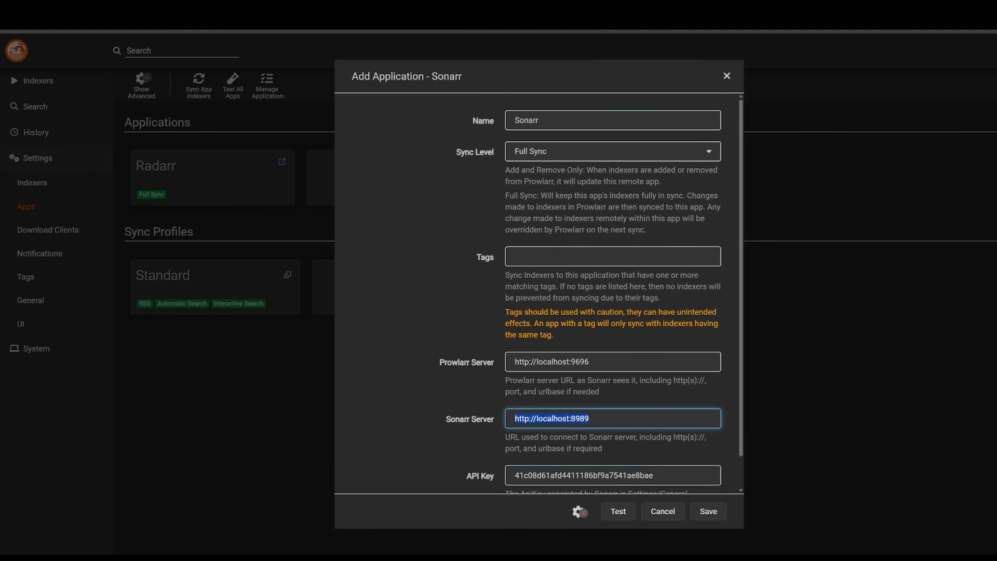
pyautogui.hotkey('ctrl', 'v')
pyautogui.click(618, 511)
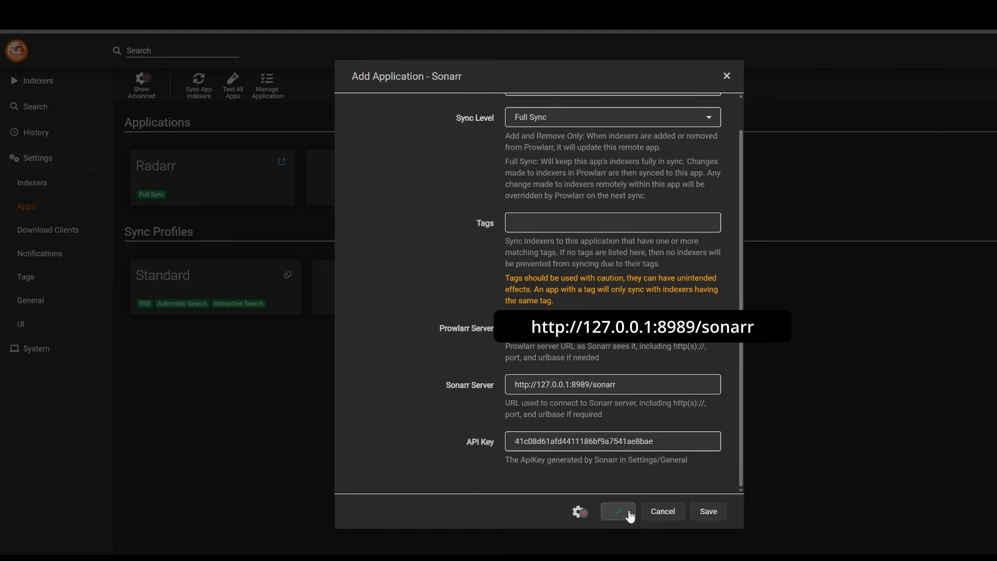
pyautogui.click(708, 512)
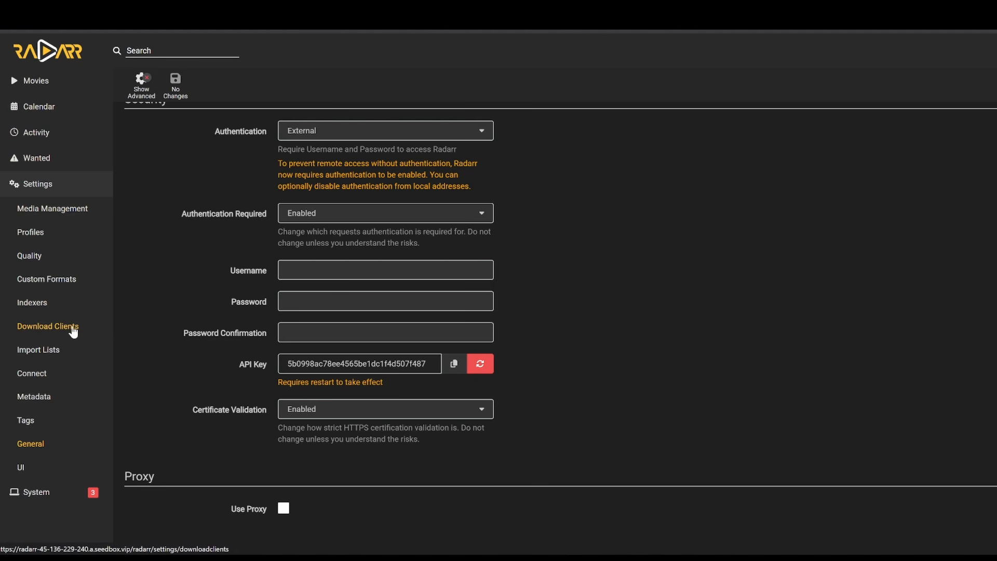
# - Add a Deluge download client in Radarr with host 127.0.0.1
pyautogui.click(74, 330)
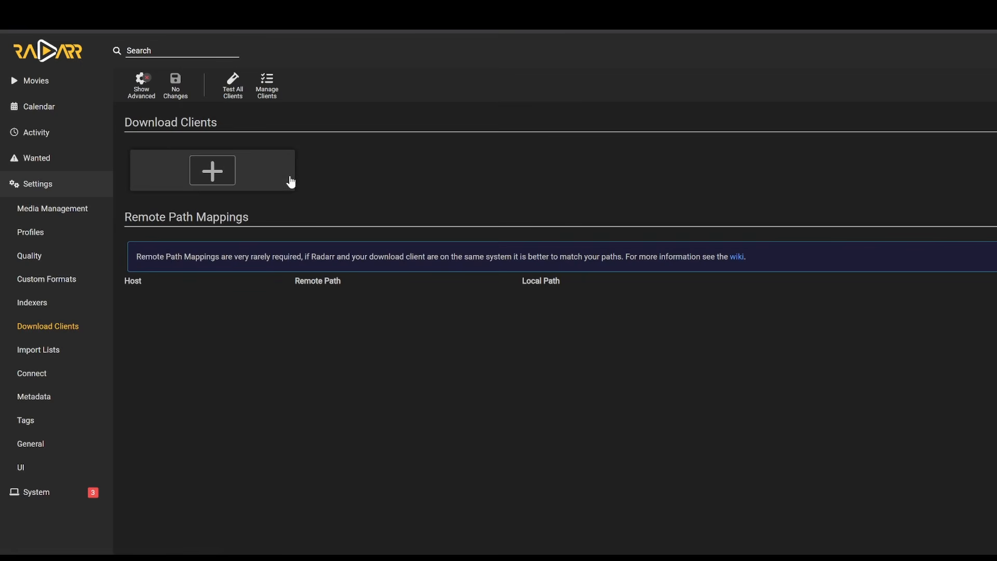
pyautogui.click(225, 172)
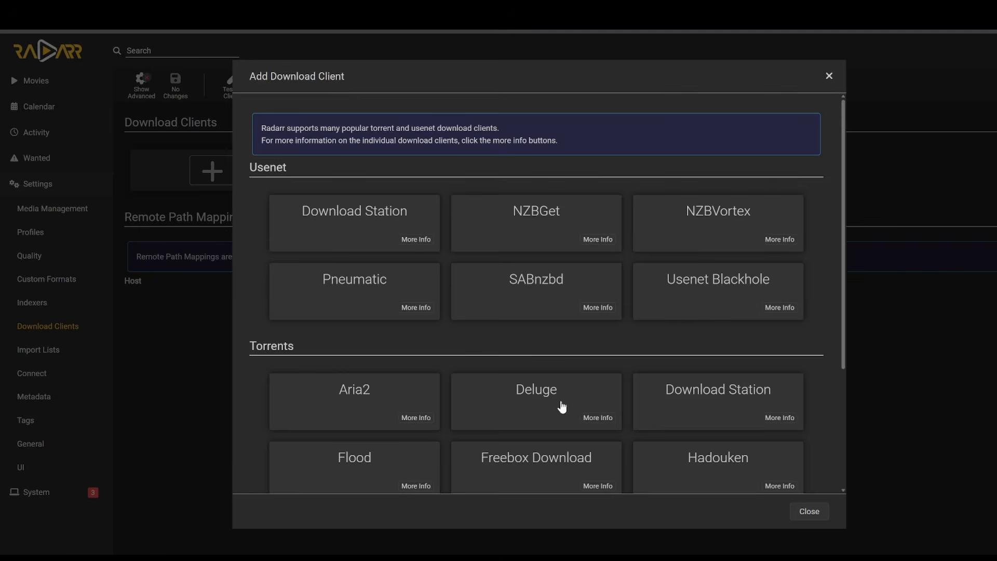
pyautogui.click(560, 401)
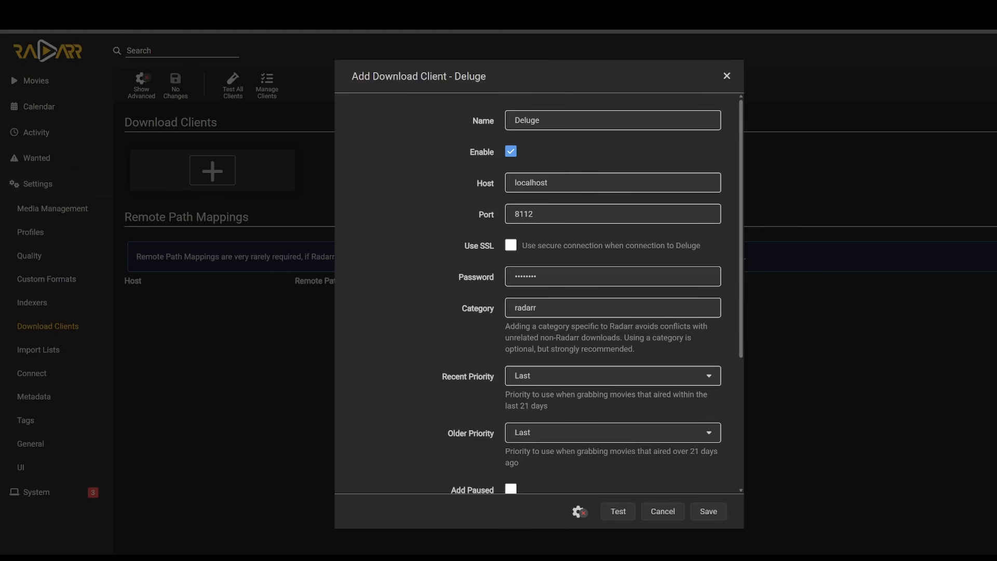
pyautogui.moveTo(555, 184); pyautogui.dragTo(451, 189)
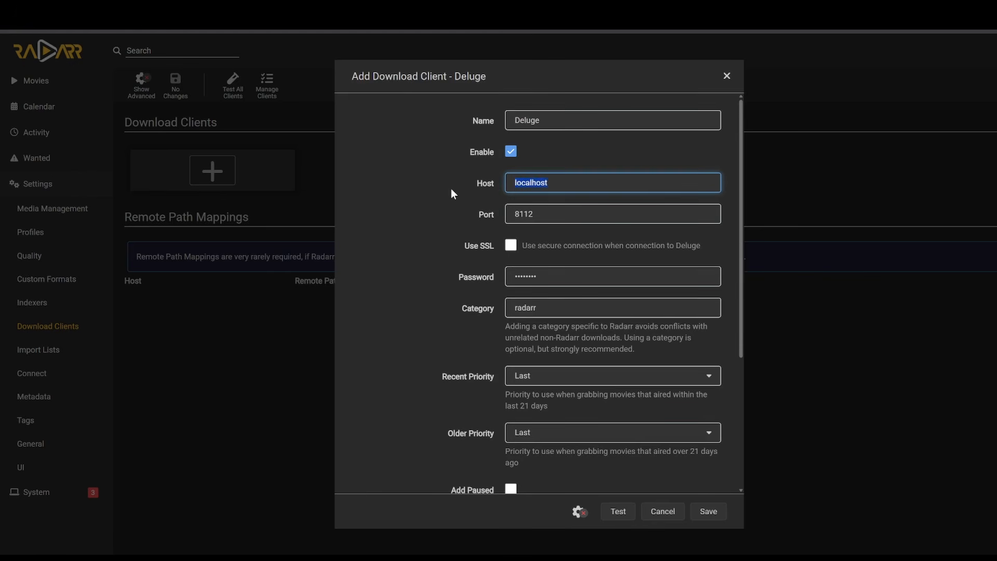
pyautogui.write('127.0.0.1')
# - Paste the seedbox's Deluge password into the client and save it
pyautogui.click(540, 276)
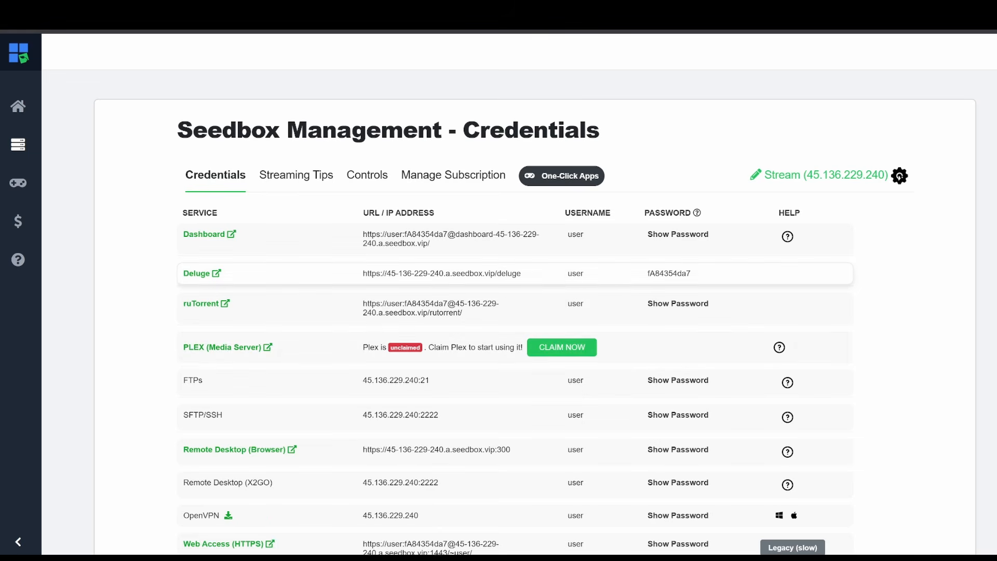
pyautogui.click(670, 273)
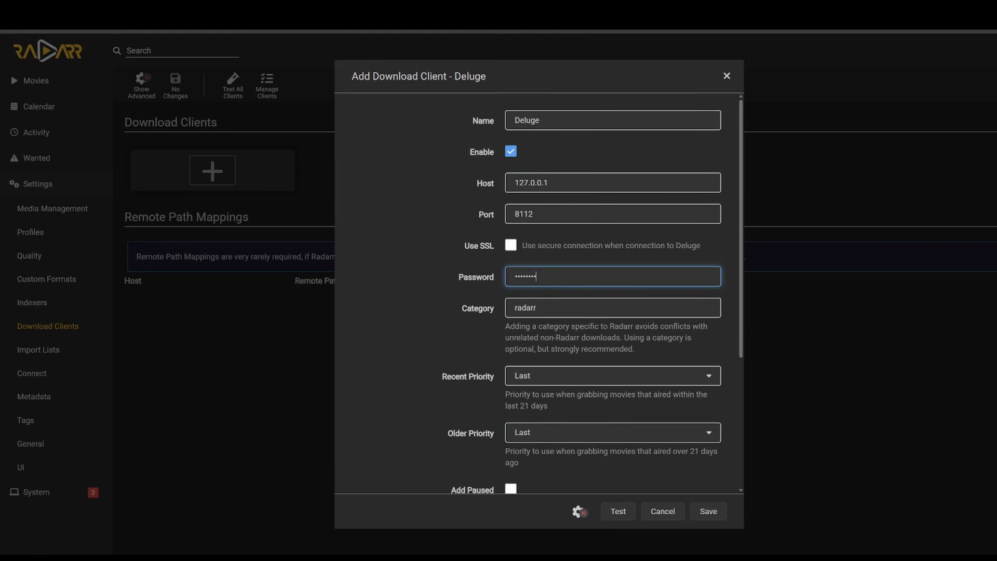
pyautogui.moveTo(551, 276); pyautogui.dragTo(444, 274)
pyautogui.hotkey('ctrl', 'v')
pyautogui.scroll(-5, 574, 339)
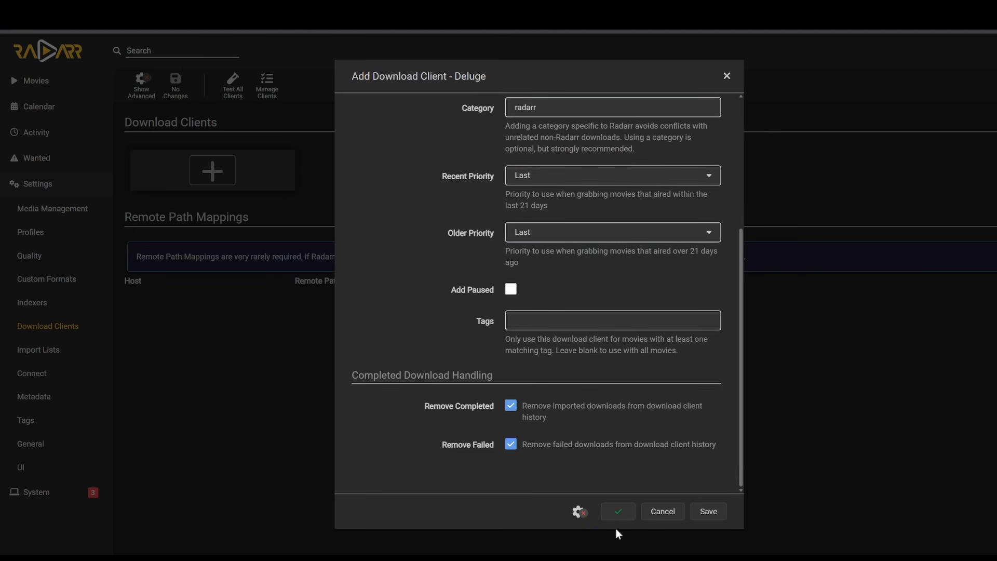
pyautogui.click(707, 510)
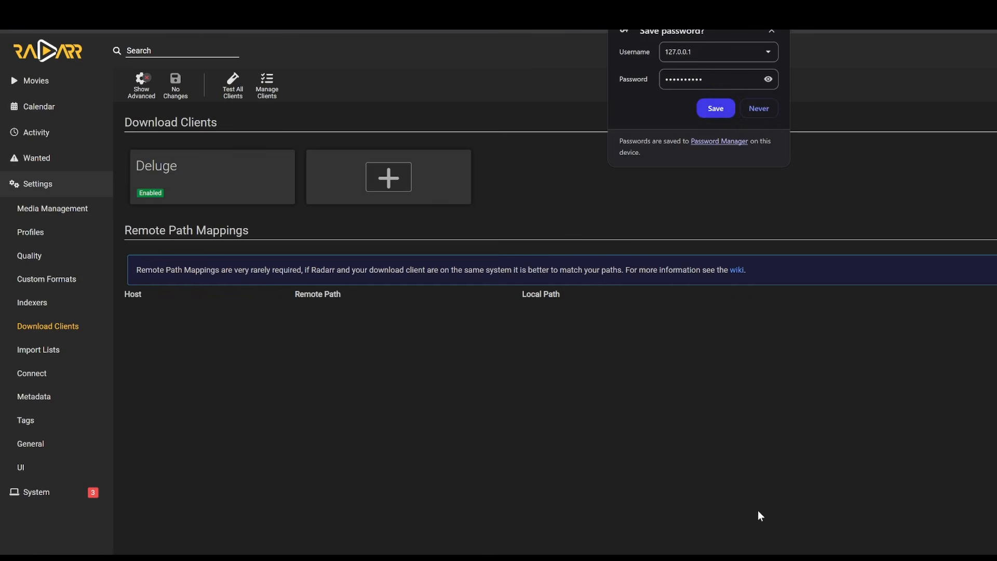
pyautogui.click(772, 31)
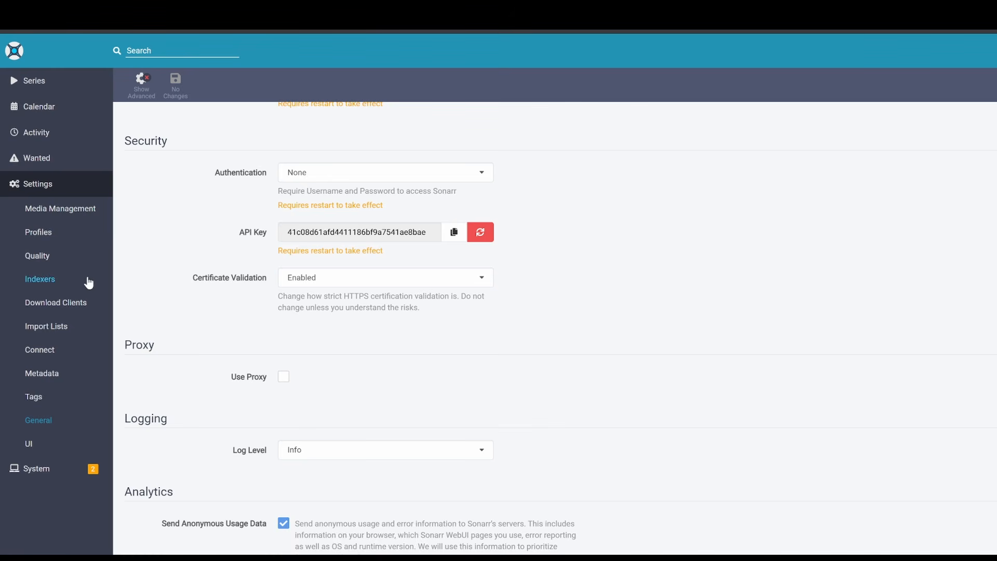
# - Add a Deluge download client in Sonarr named 'Deluge' with host 127.0.0.1
pyautogui.click(50, 303)
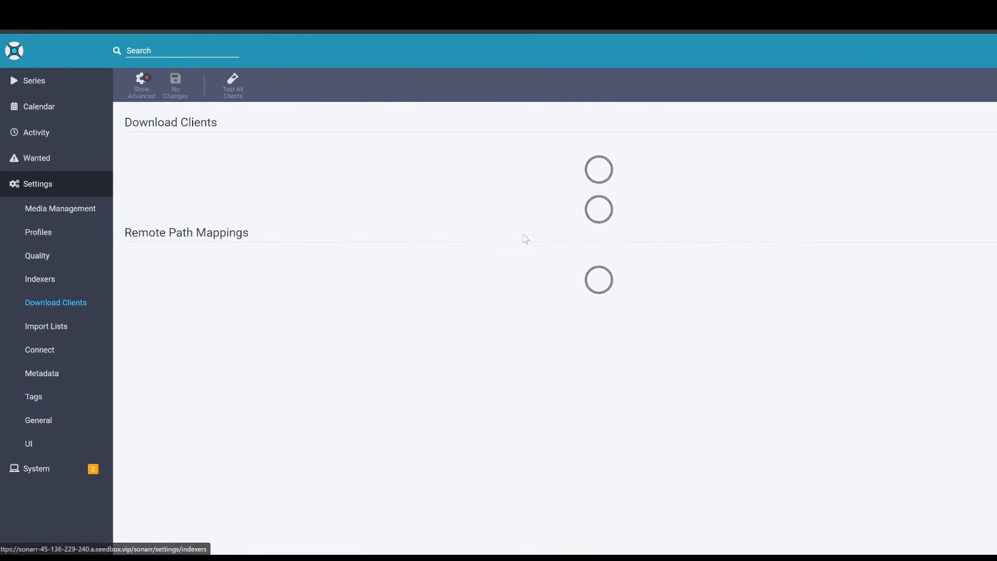
pyautogui.click(227, 183)
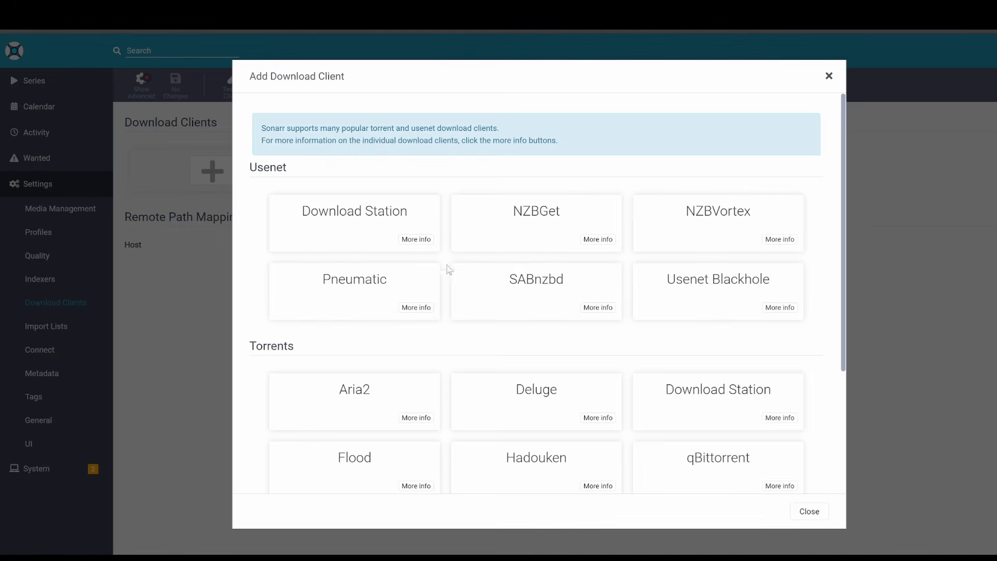
pyautogui.click(542, 404)
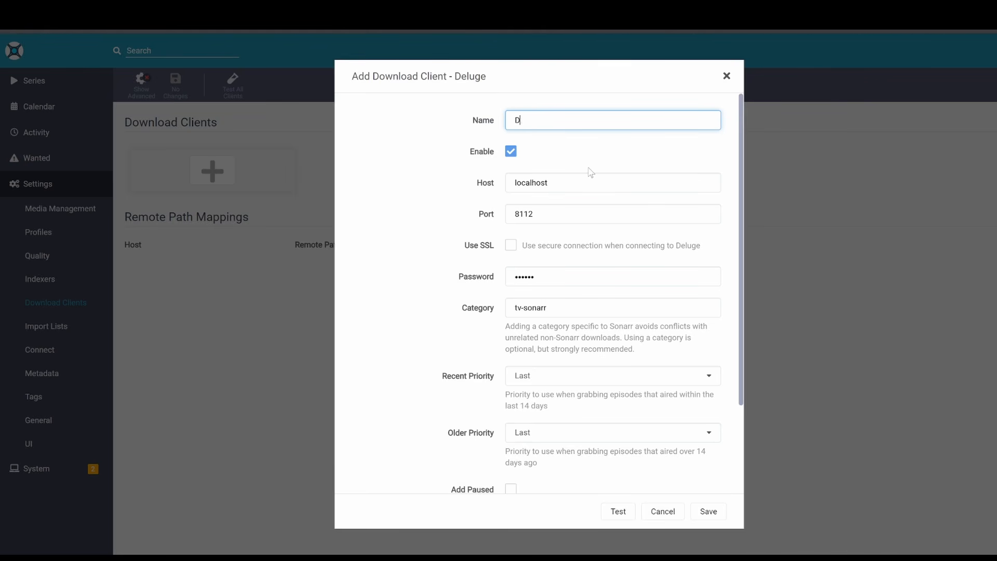
pyautogui.write('Deluge')
pyautogui.press('Tab')
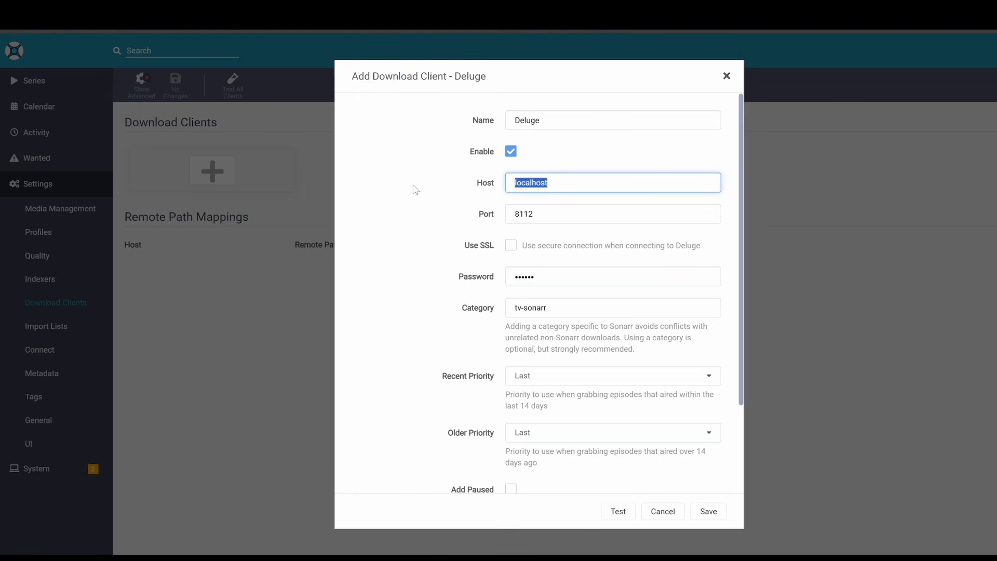
pyautogui.write('127.0.0.1')
# - Paste the Deluge password, test the connection and save the client
pyautogui.moveTo(571, 277); pyautogui.dragTo(354, 279)
pyautogui.hotkey('ctrl', 'v')
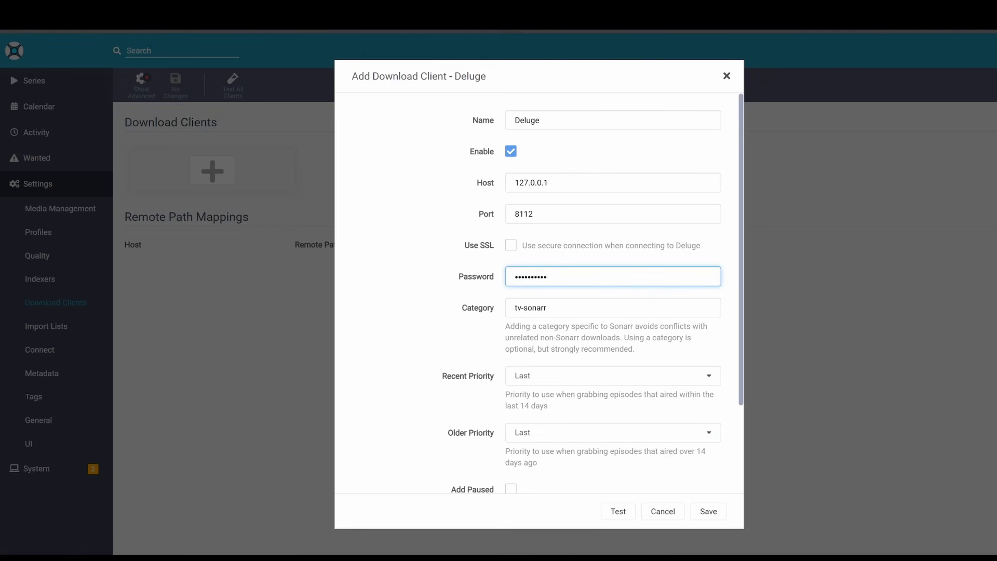
pyautogui.scroll(-3, 683, 344)
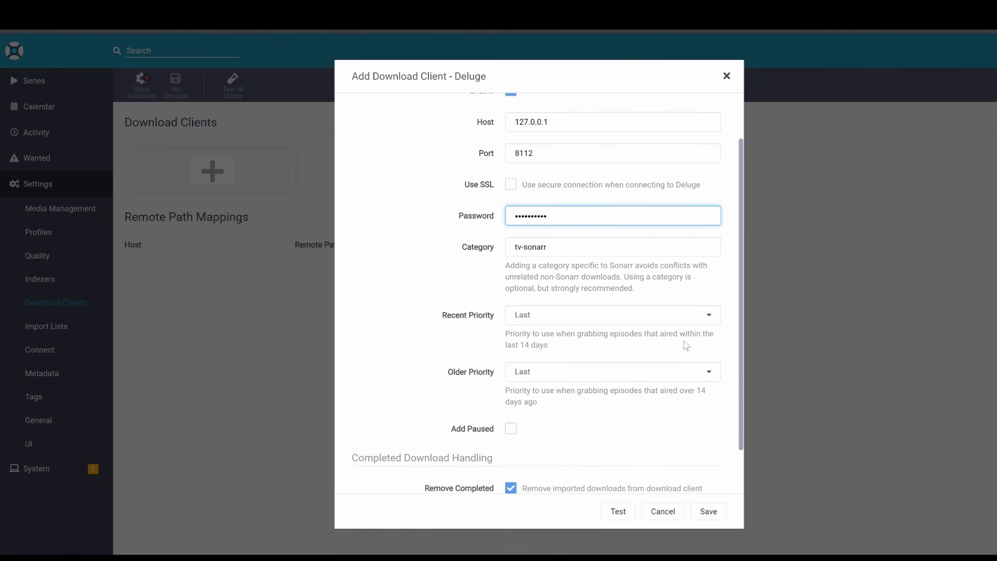
pyautogui.click(612, 516)
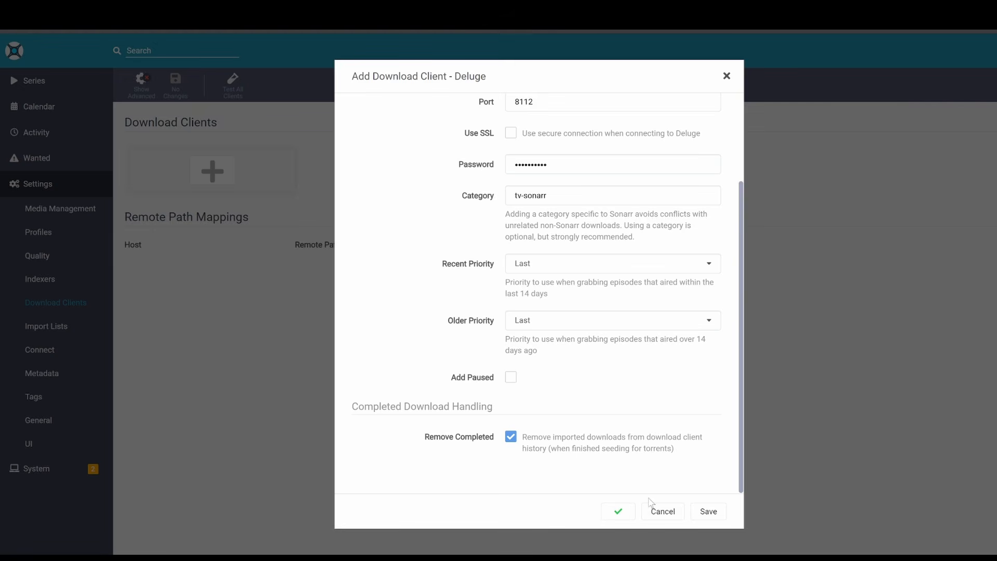
pyautogui.click(706, 511)
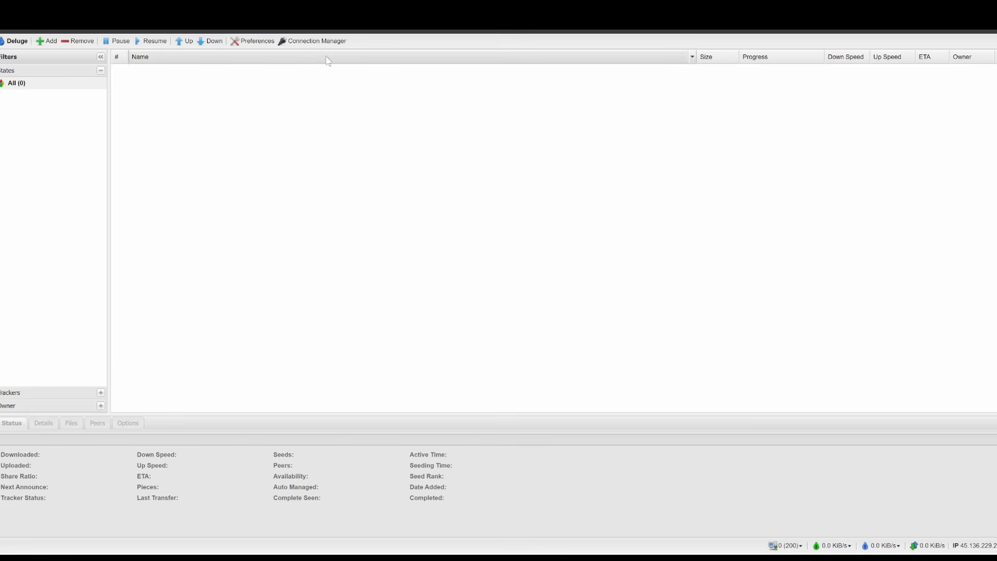
# - Enable the Label plugin in Deluge's Plugins preferences, apply it and close Preferences
pyautogui.click(252, 41)
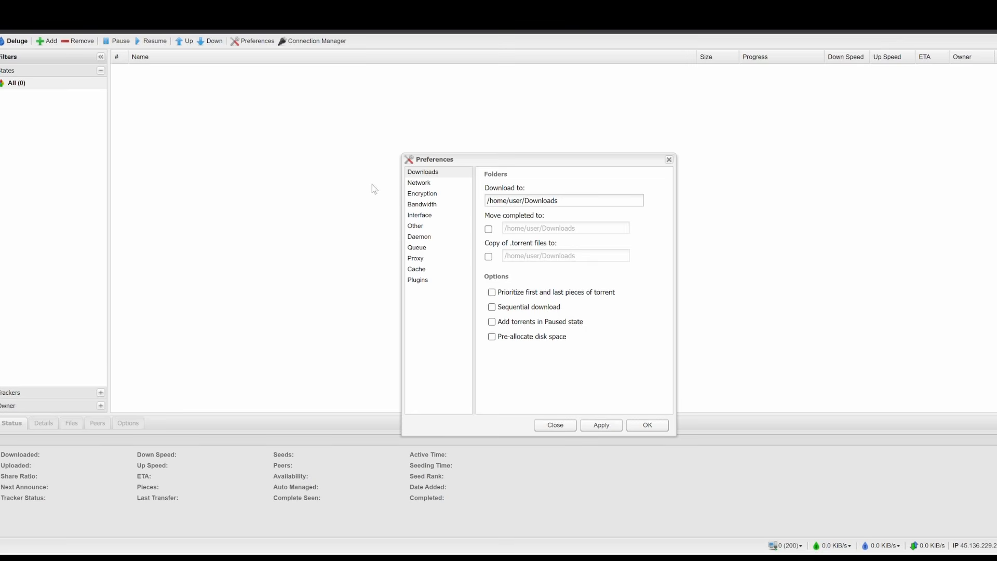
pyautogui.click(431, 280)
pyautogui.click(495, 236)
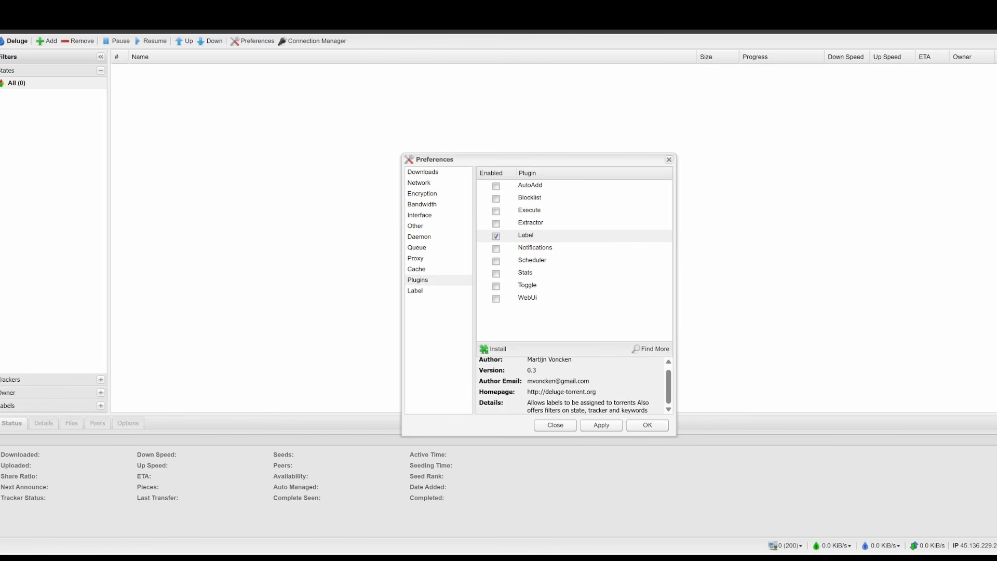
pyautogui.click(612, 432)
pyautogui.click(649, 426)
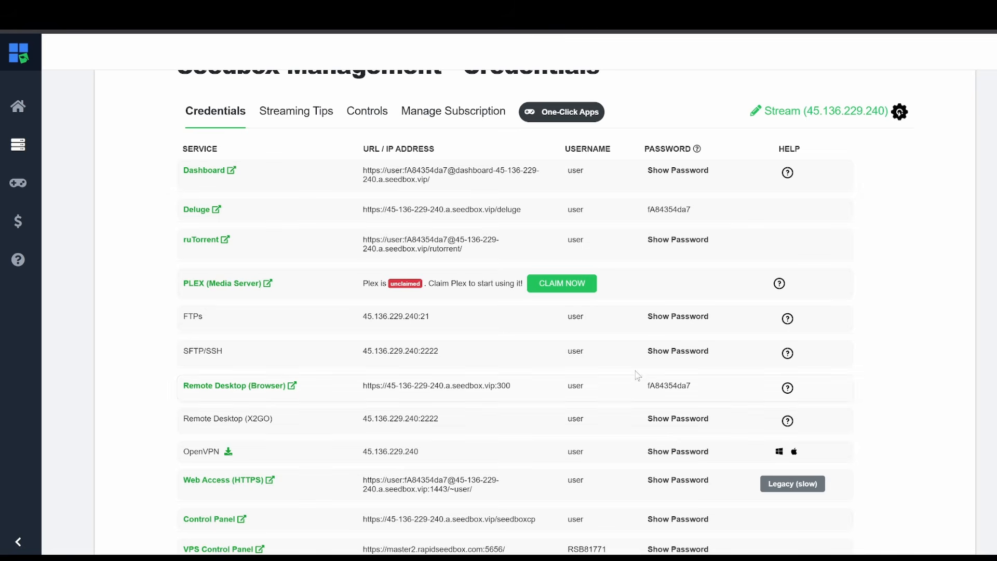
# - Sign in to the browser ThinLinc remote desktop as user with the copied password
pyautogui.click(280, 387)
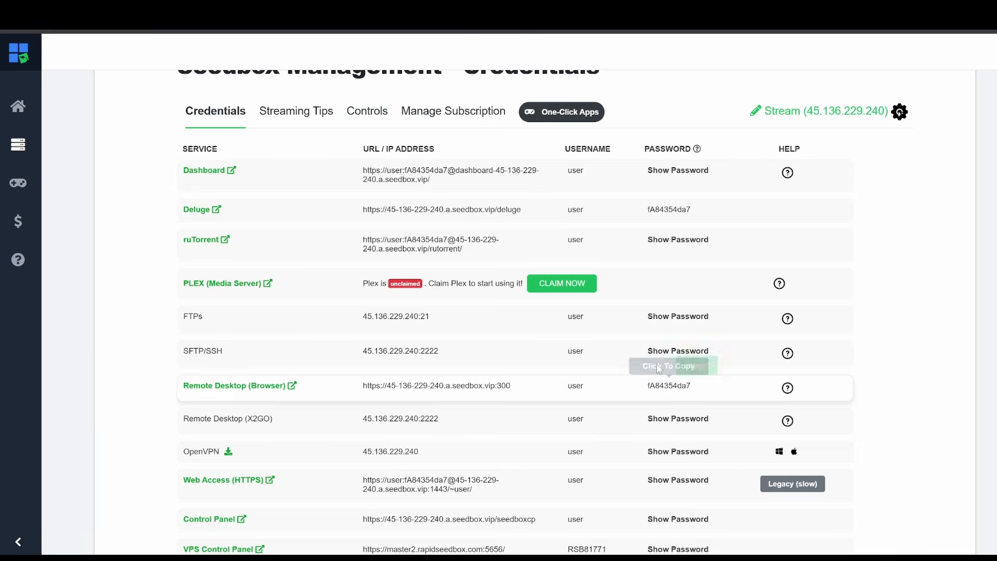
pyautogui.click(670, 387)
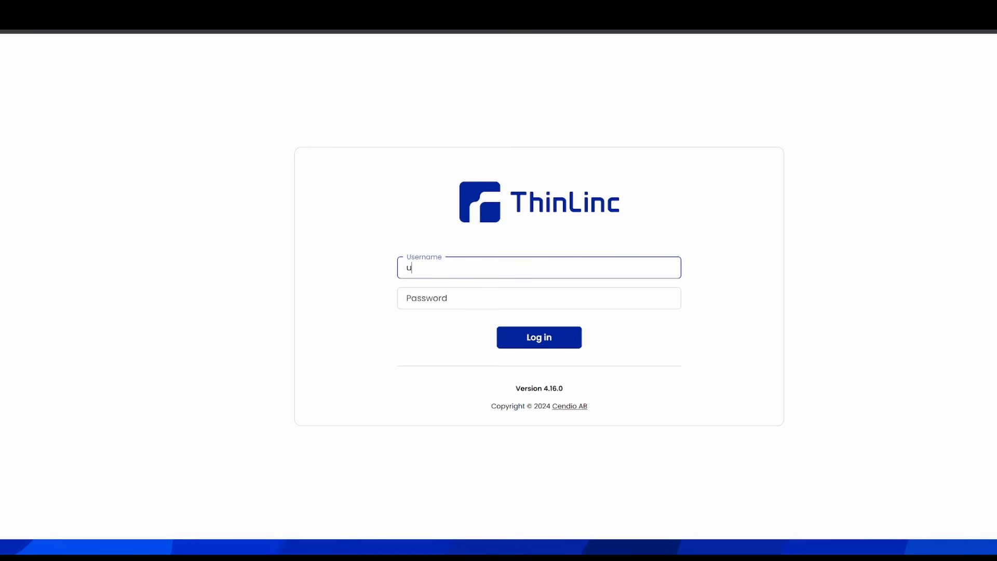
pyautogui.write('ser')
pyautogui.press('Tab')
pyautogui.hotkey('ctrl', 'v')
pyautogui.press('Return')
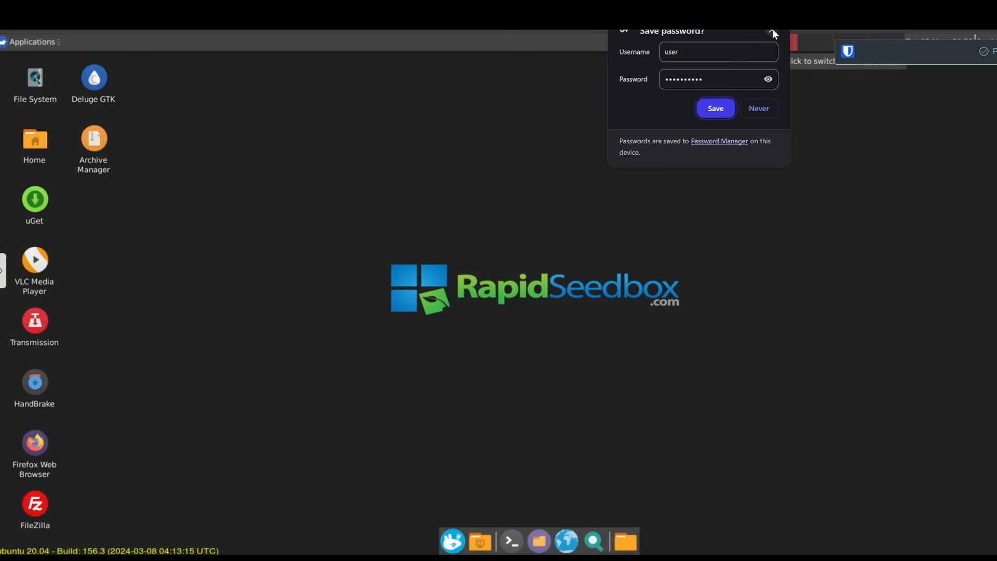
pyautogui.click(772, 31)
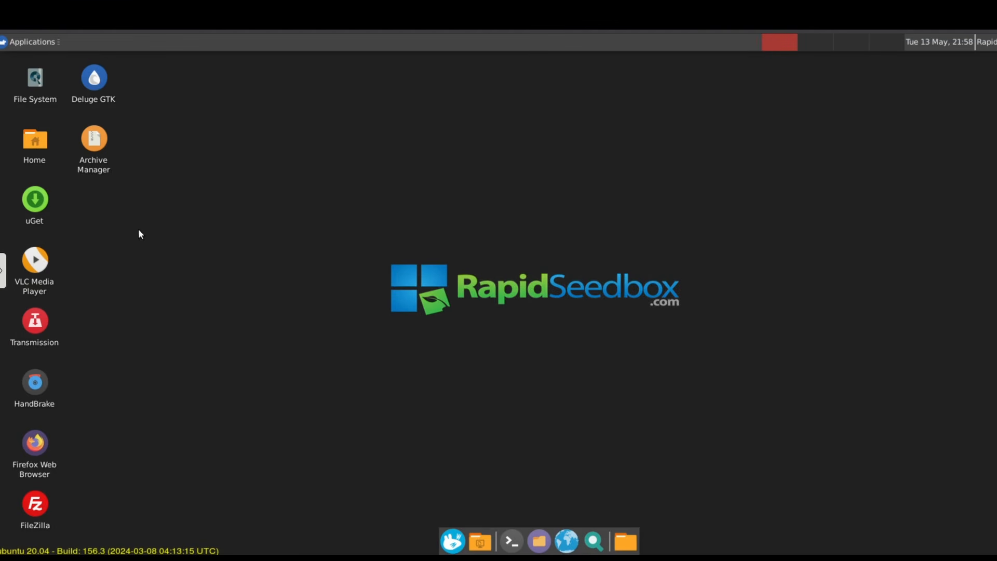
pyautogui.rightClick(118, 229)
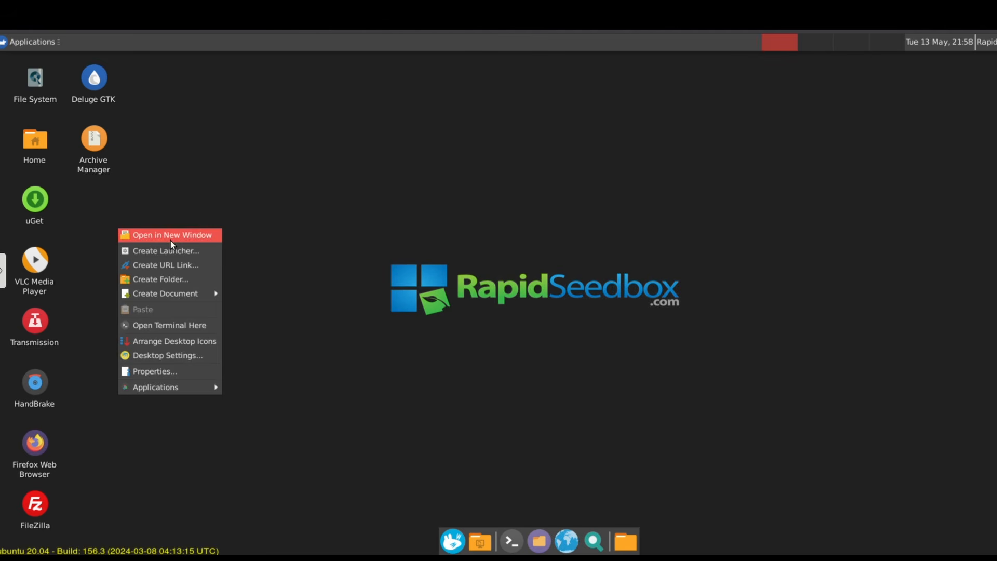
# - Create a folder named Media on the remote desktop
pyautogui.click(188, 276)
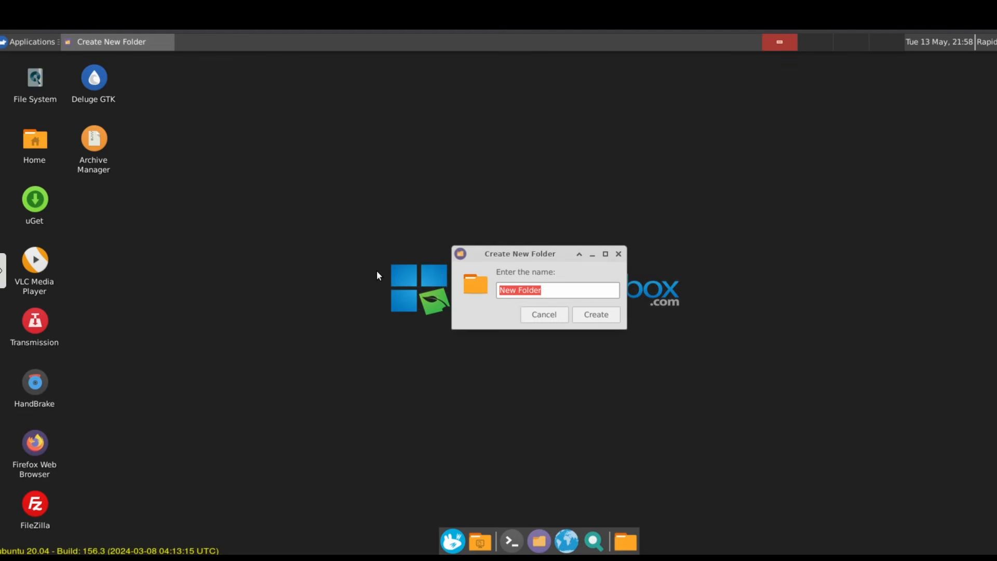
pyautogui.write('Media')
pyautogui.press('Return')
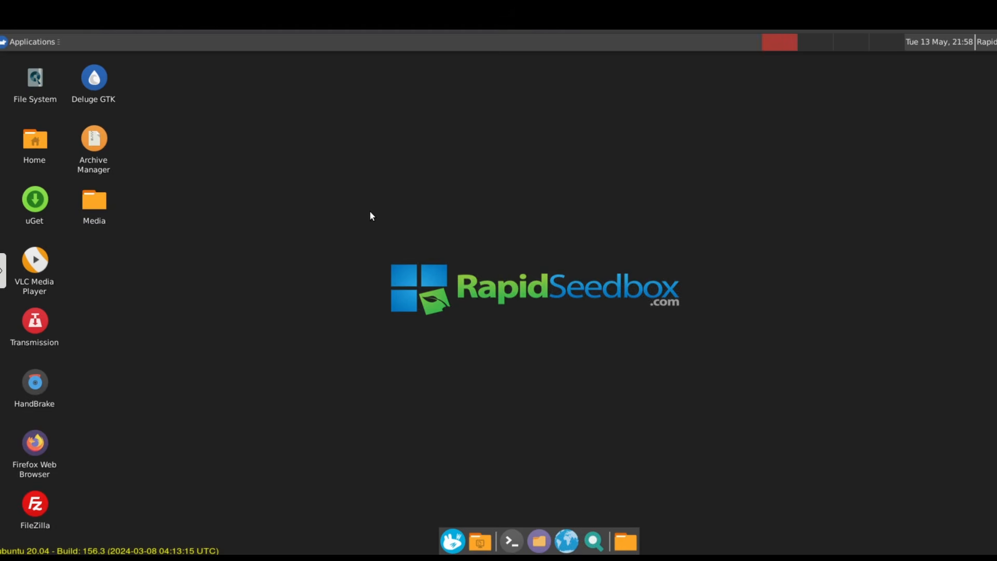
# - Inside Media, create the subfolders TV Shows, Movies and Downloads
pyautogui.rightClick(493, 252)
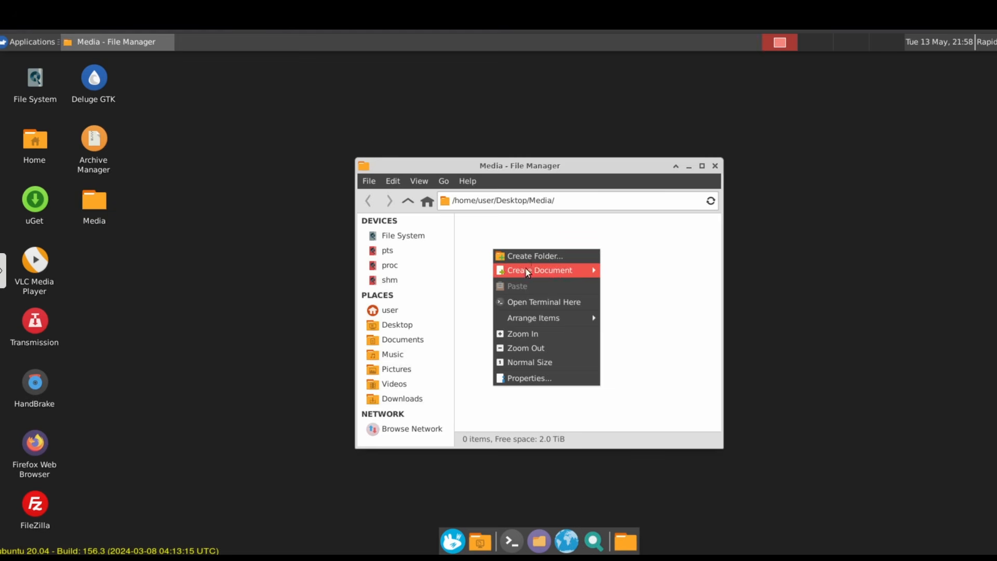
pyautogui.click(596, 258)
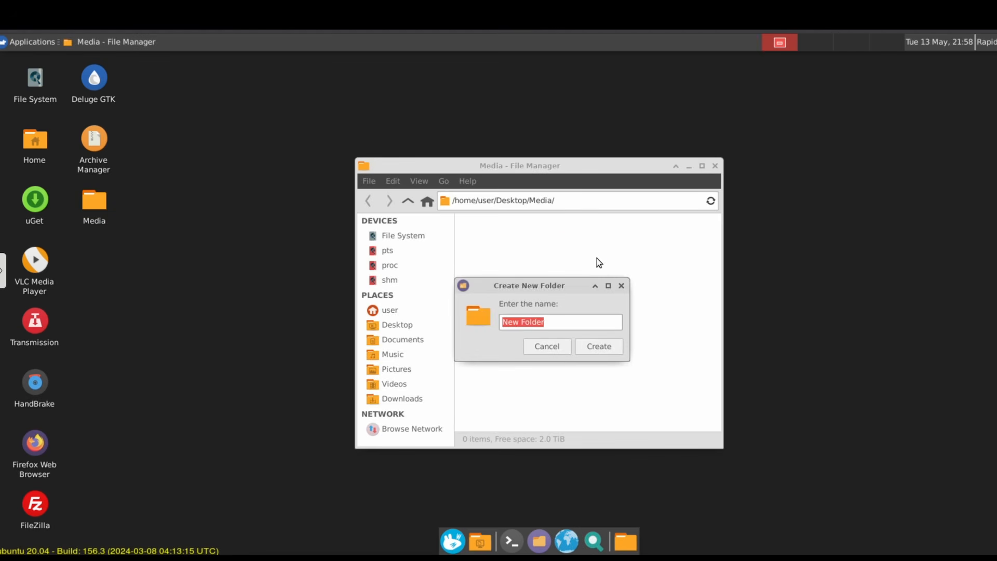
pyautogui.write('TV Shows')
pyautogui.press('Return')
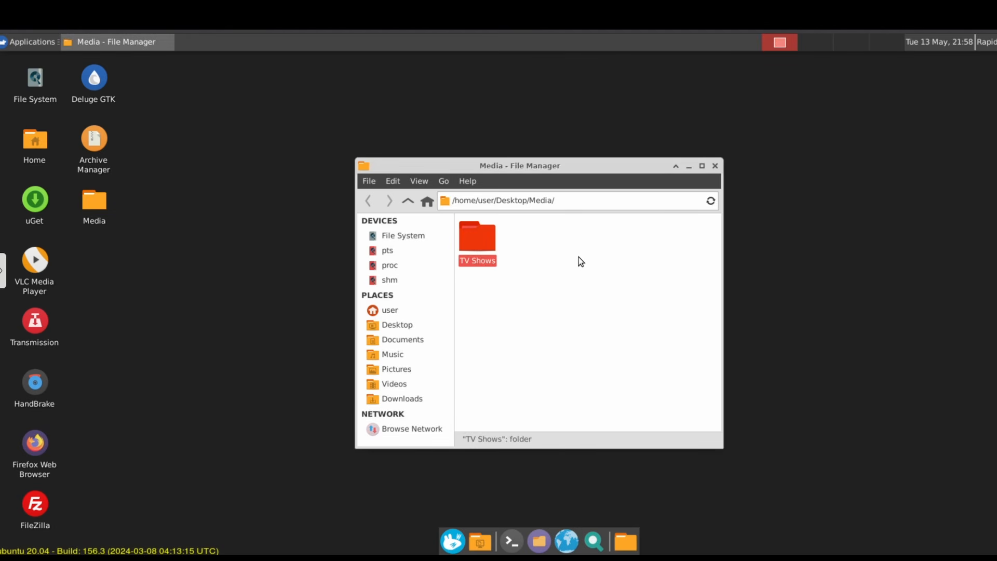
pyautogui.click(561, 251)
pyautogui.rightClick(544, 246)
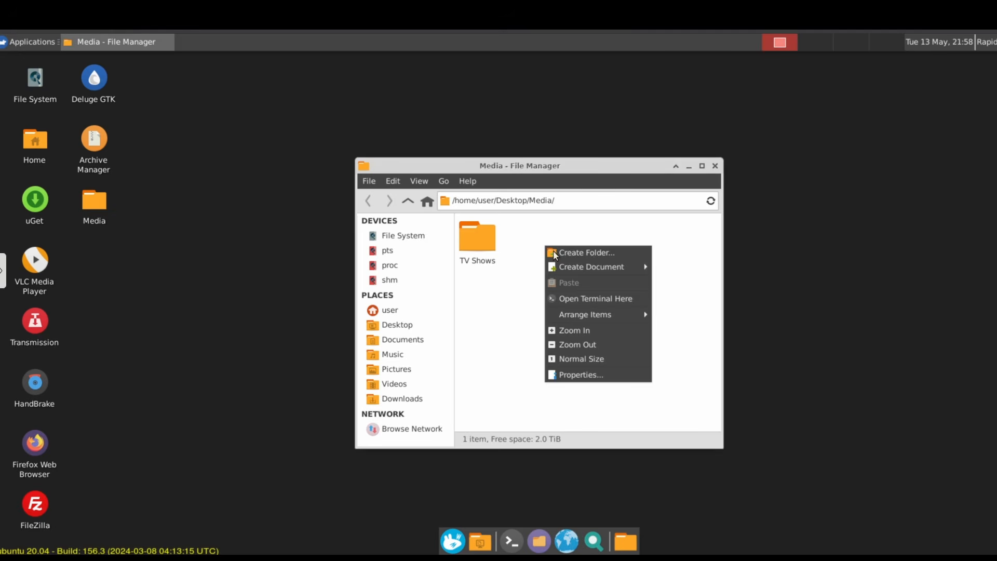
pyautogui.click(590, 253)
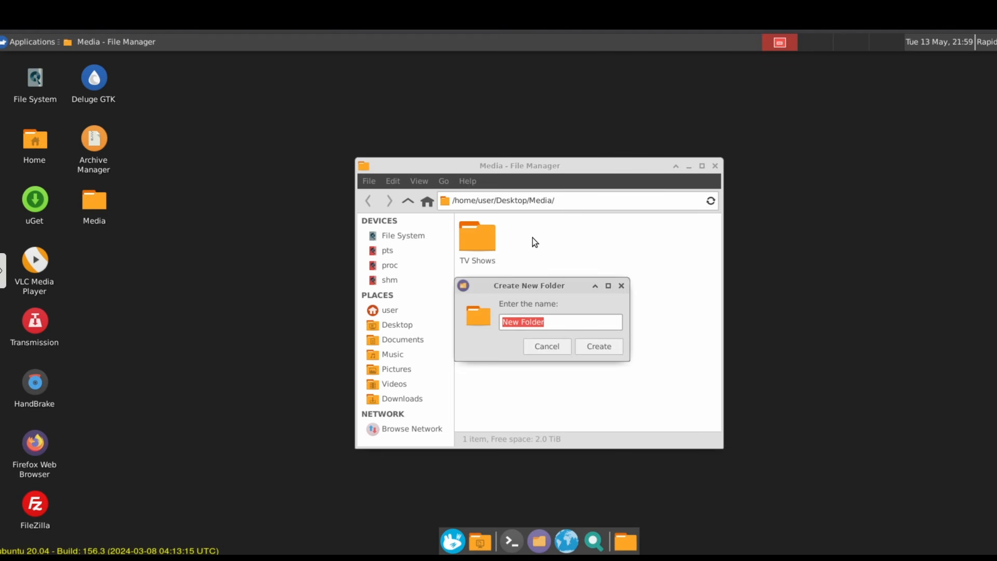
pyautogui.write('Movies')
pyautogui.press('Return')
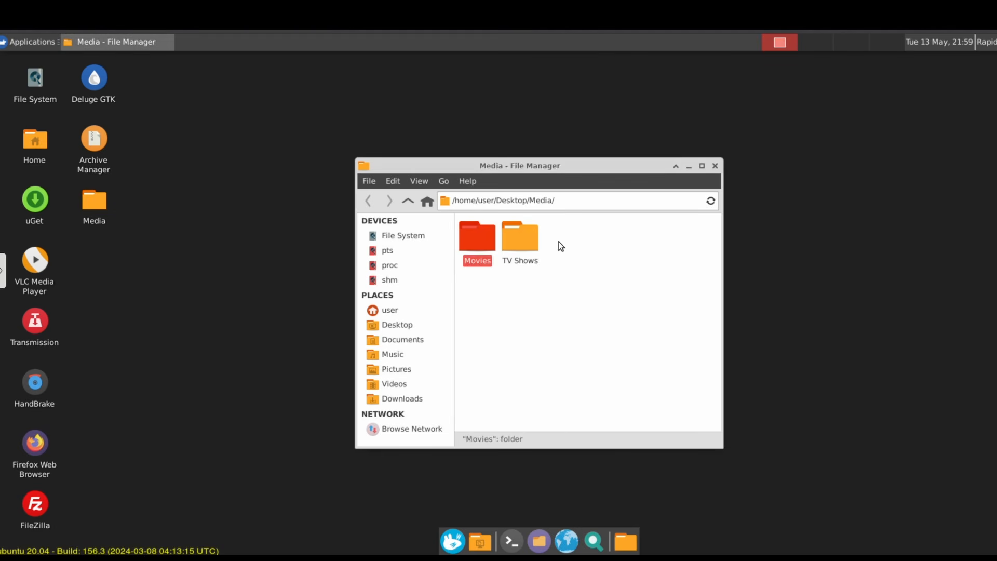
pyautogui.rightClick(597, 251)
pyautogui.click(635, 262)
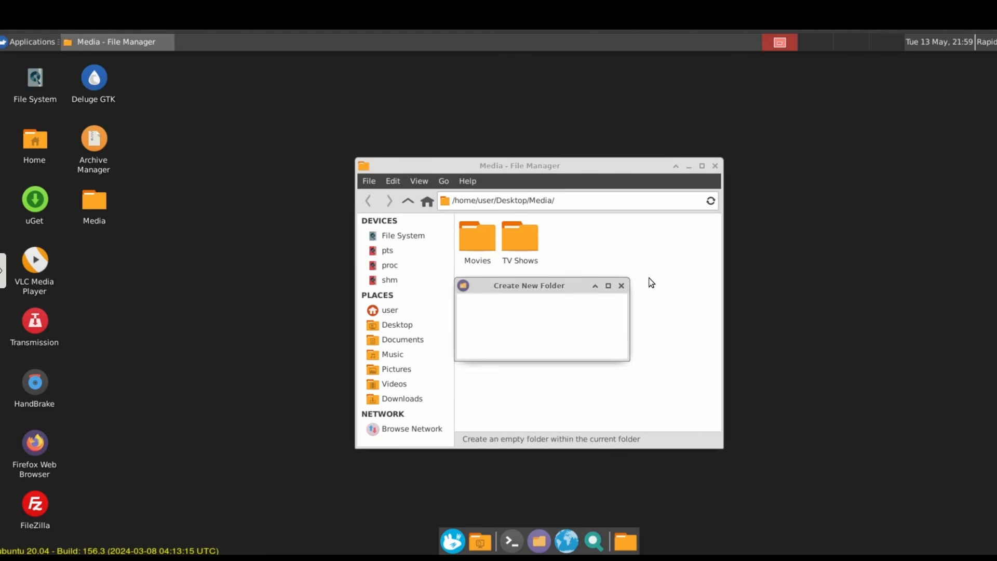
pyautogui.write('Downloads')
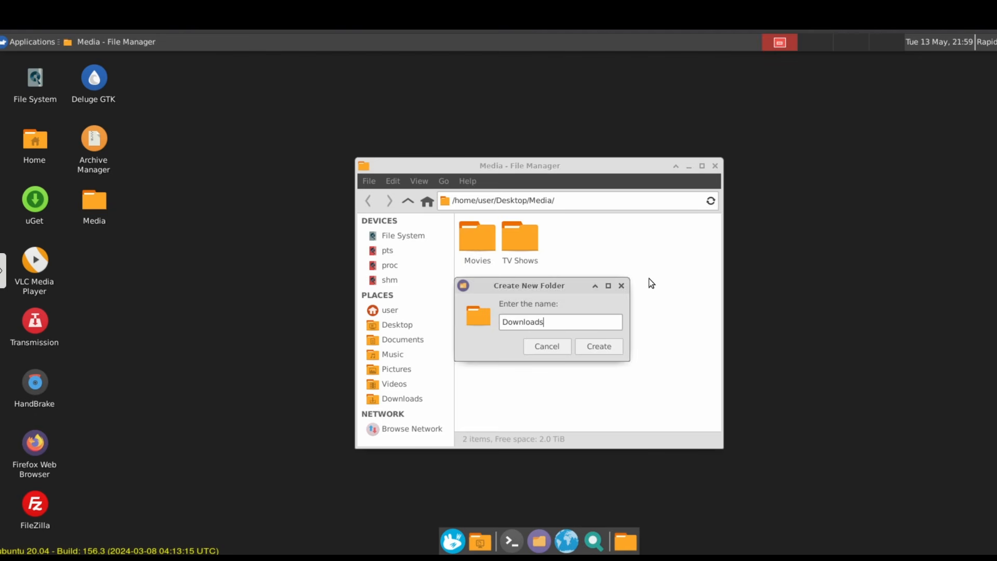
pyautogui.press('Return')
pyautogui.click(639, 303)
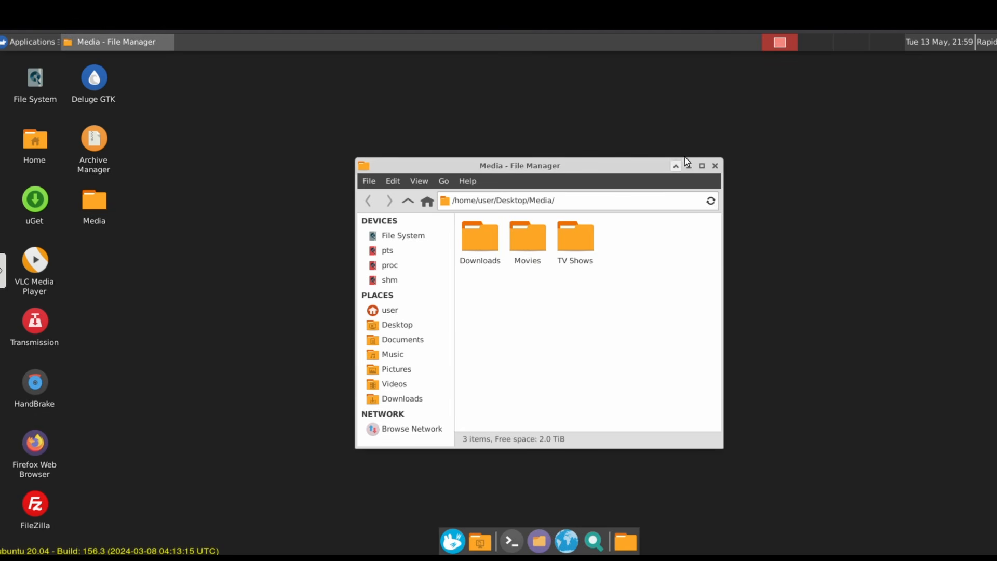
# - Close the Media window and select Deluge's Download to path /home/user/Downloads in Preferences
pyautogui.click(715, 166)
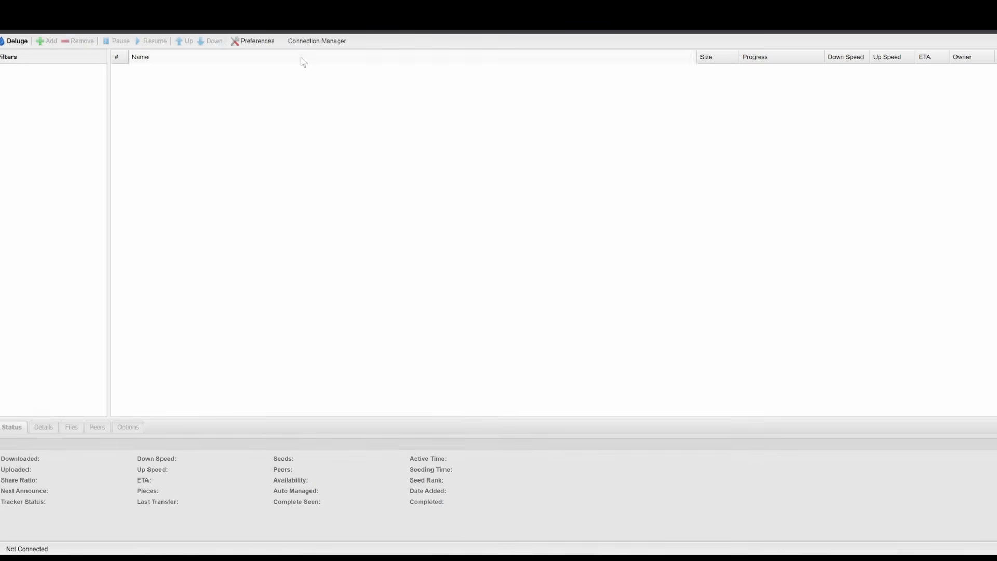
pyautogui.click(260, 45)
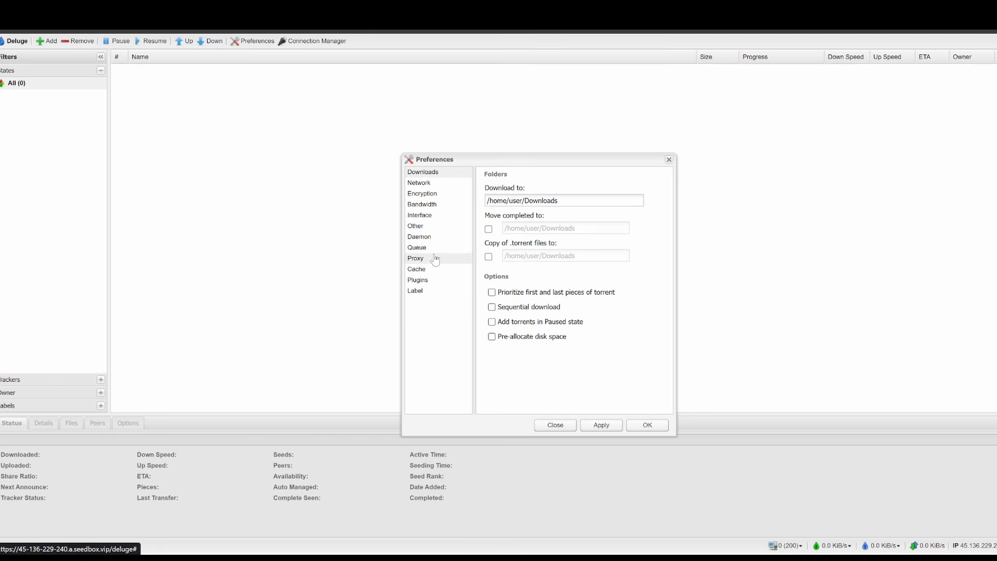
pyautogui.click(558, 200)
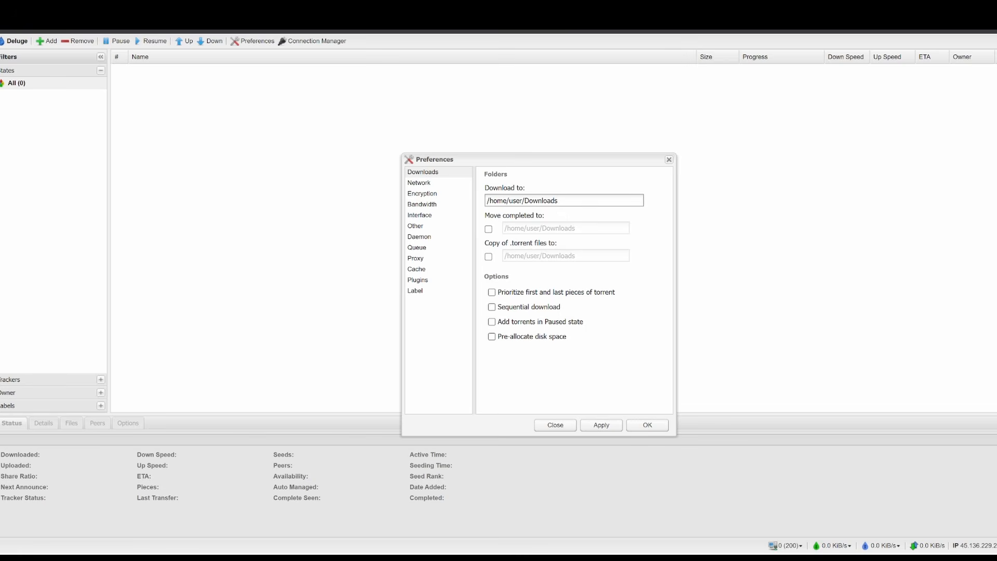
pyautogui.hotkey('ctrl', 'a')
pyautogui.press('Right')
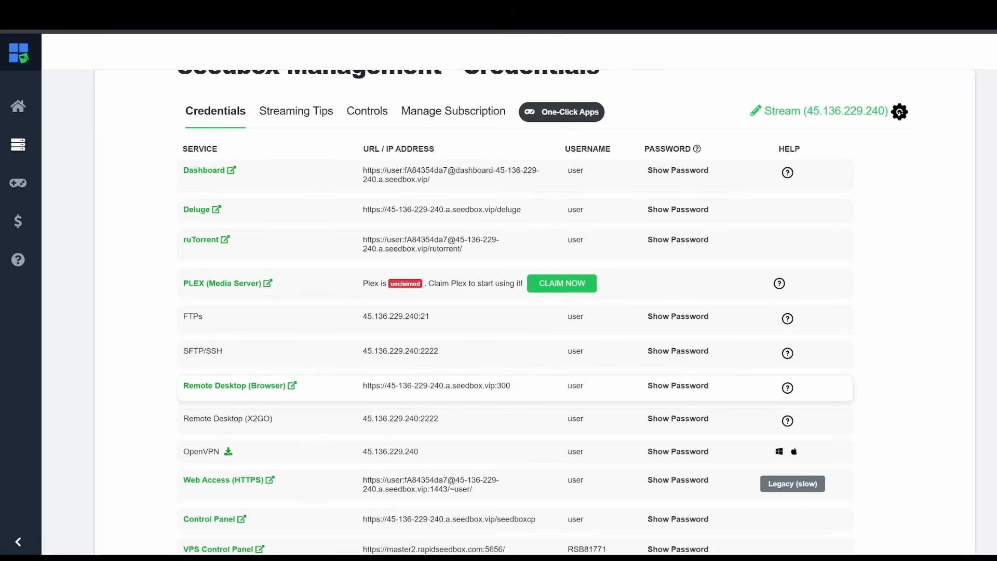
# - Reopen the remote desktop and select the Media folder's path /home/user/Desktop/Media/
pyautogui.click(669, 387)
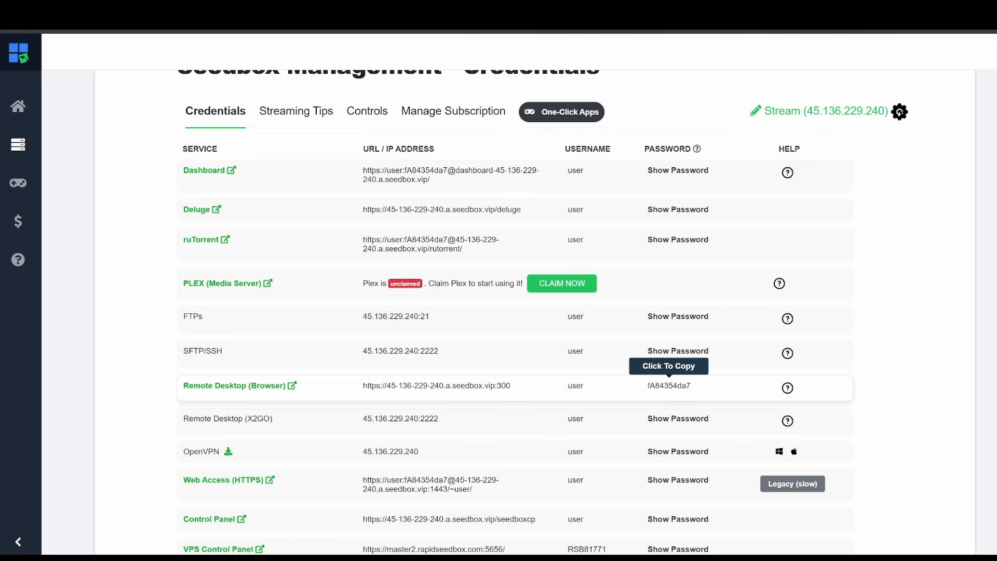
pyautogui.click(670, 386)
pyautogui.click(292, 385)
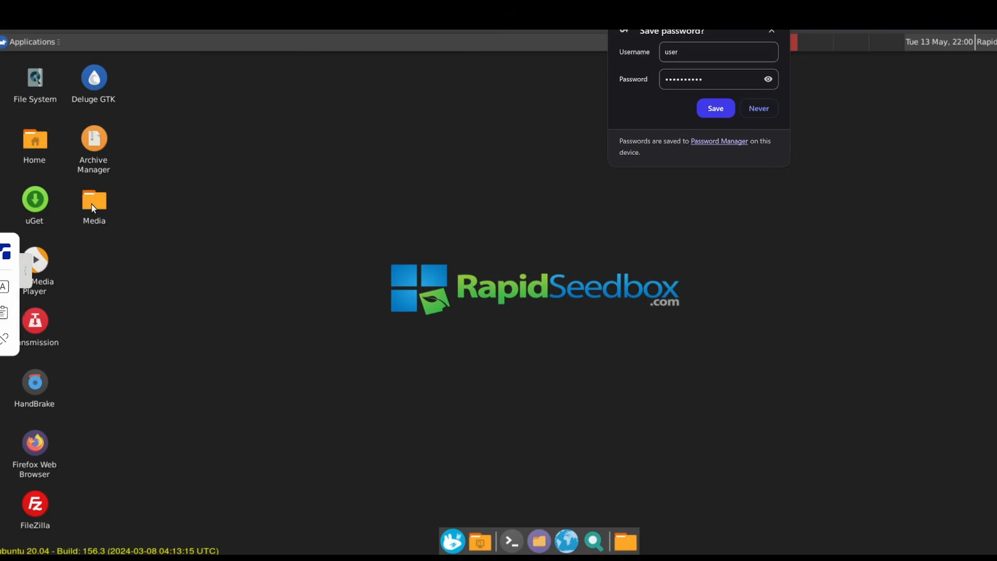
pyautogui.doubleClick(91, 204)
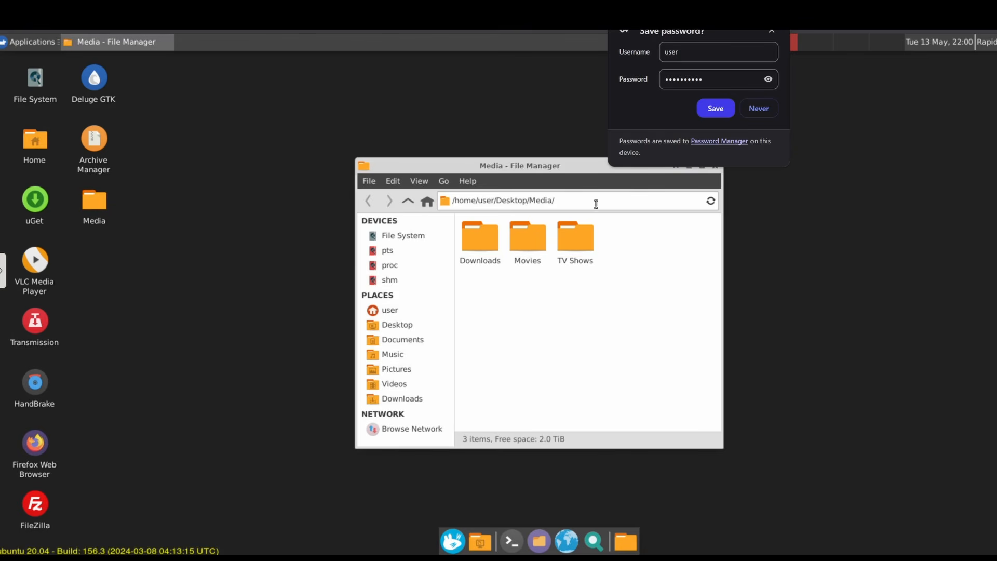
pyautogui.rightClick(577, 203)
pyautogui.click(609, 268)
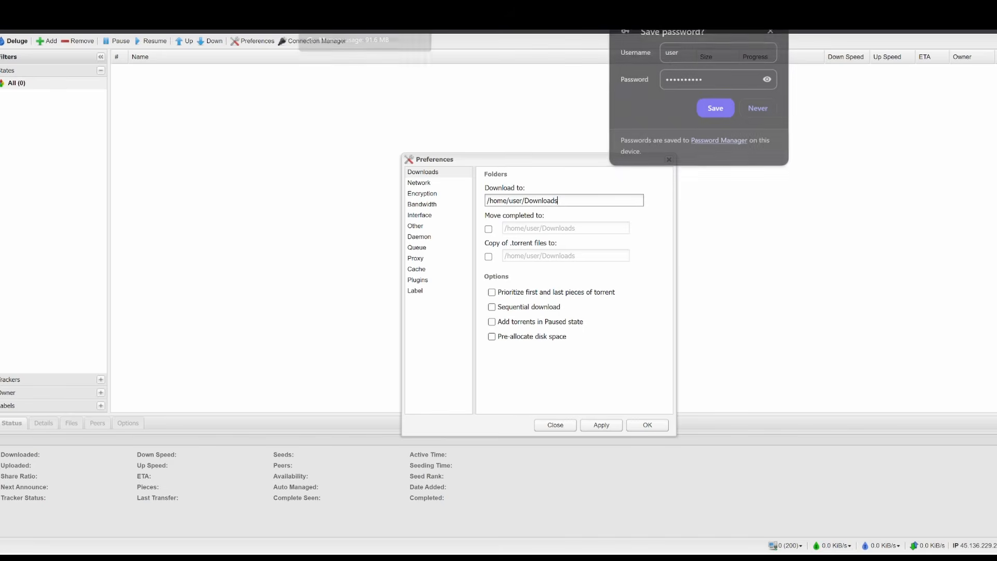
# - Change Deluge's Download to folder to /home/user/Desktop/Media/Downloads and apply it
pyautogui.hotkey('ctrl', 'a')
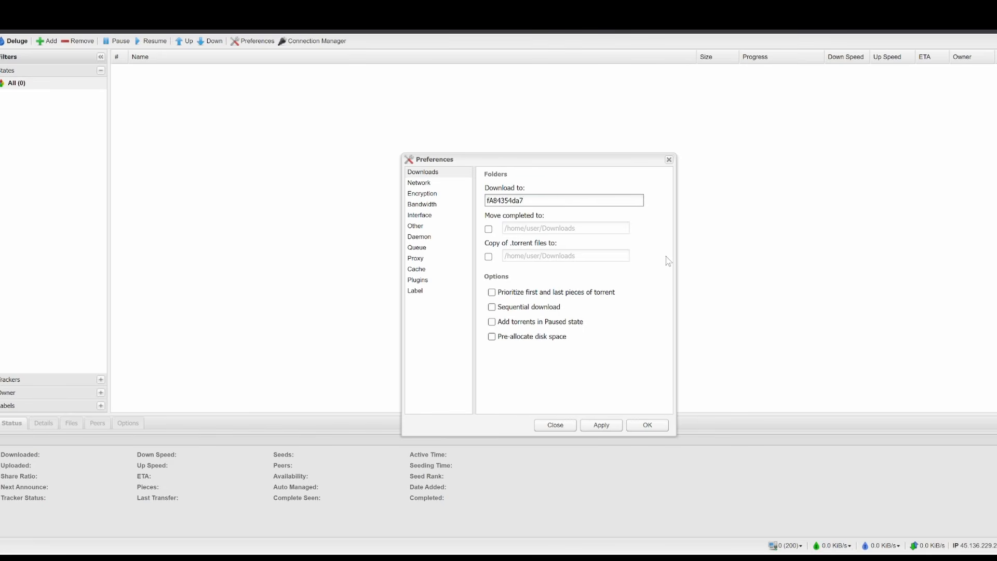
pyautogui.hotkey('ctrl', 'z')
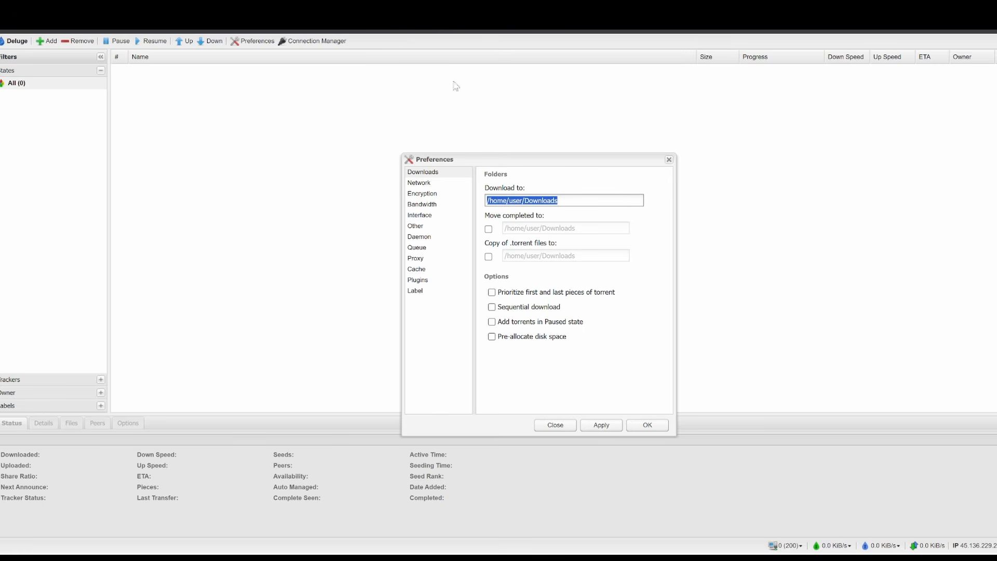
pyautogui.press('End')
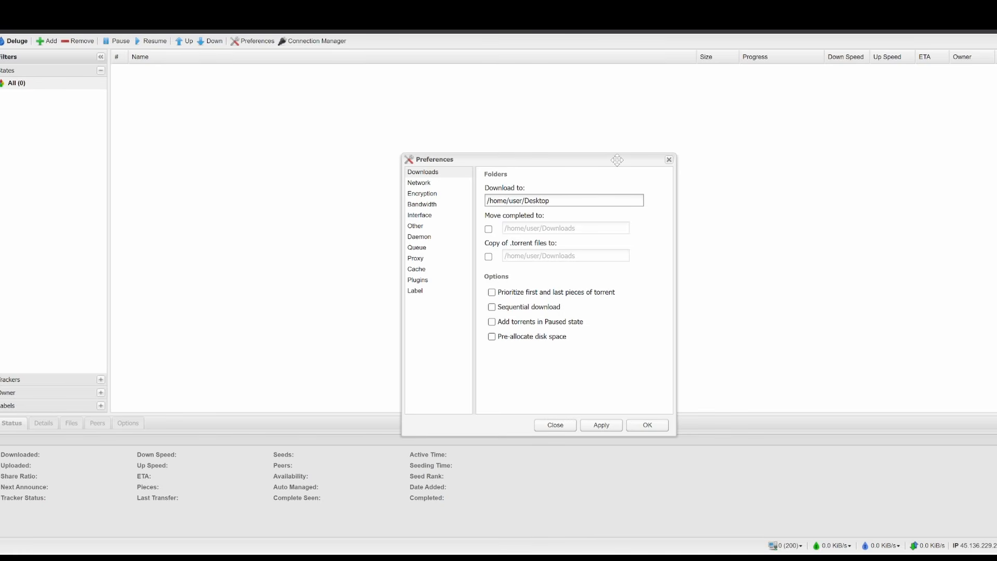
pyautogui.click(610, 429)
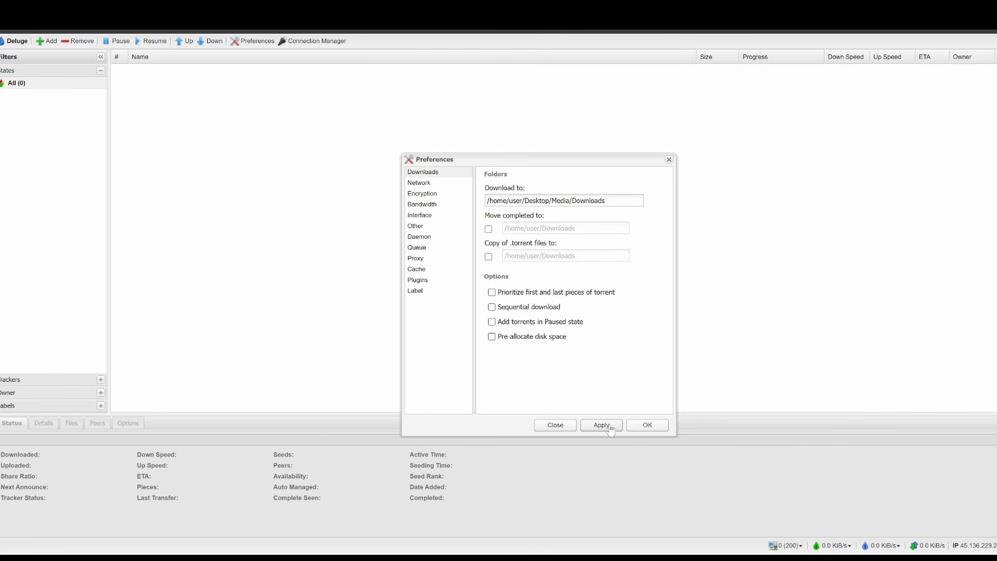
pyautogui.click(648, 430)
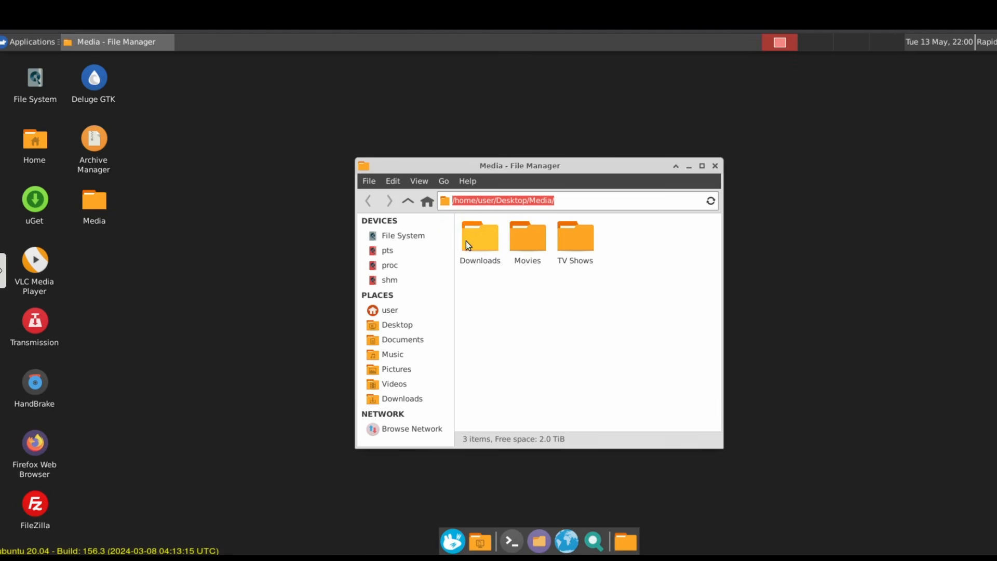
# - Check the empty Downloads folder, go back to Media, and open Movies
pyautogui.doubleClick(481, 237)
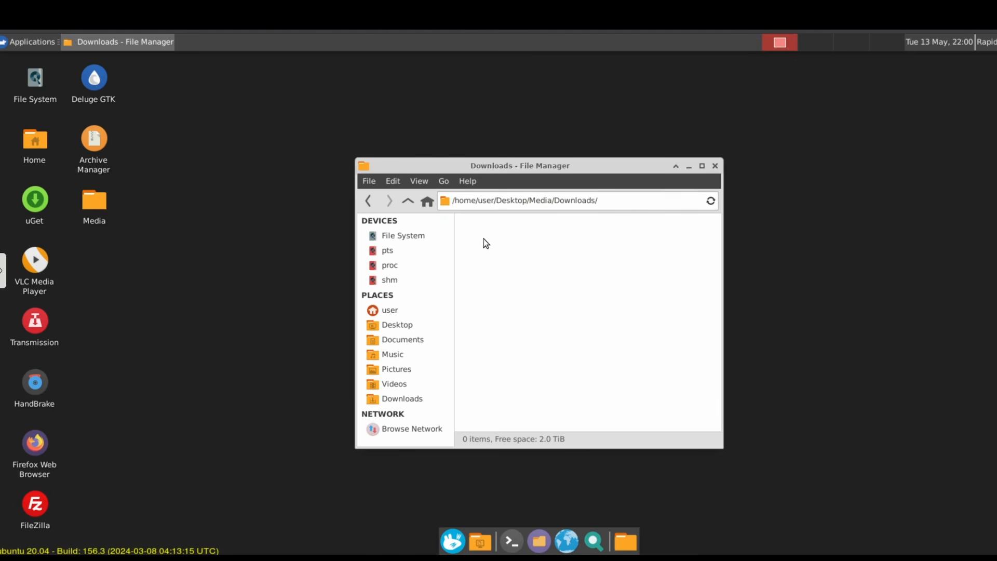
pyautogui.click(372, 204)
pyautogui.click(545, 274)
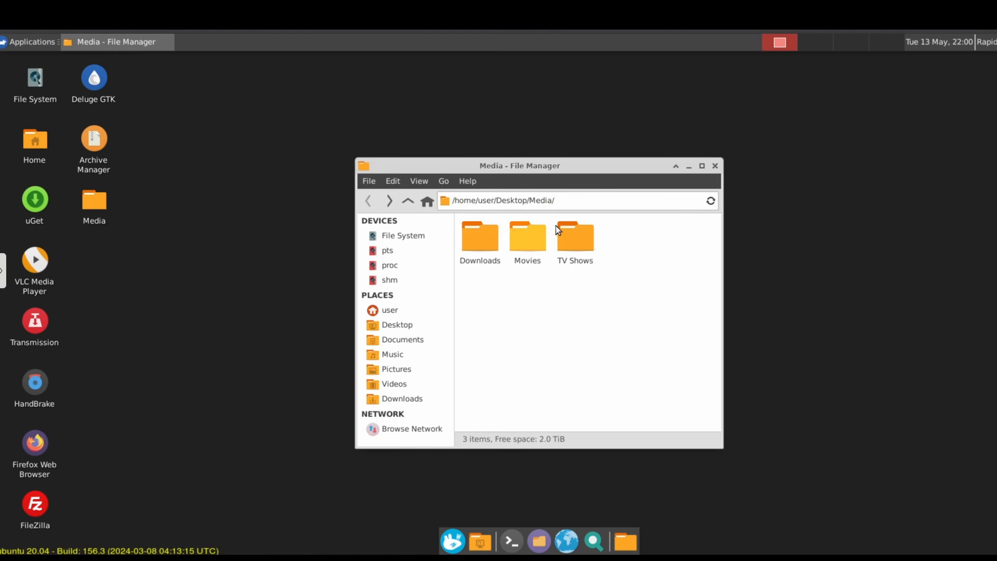
pyautogui.doubleClick(525, 243)
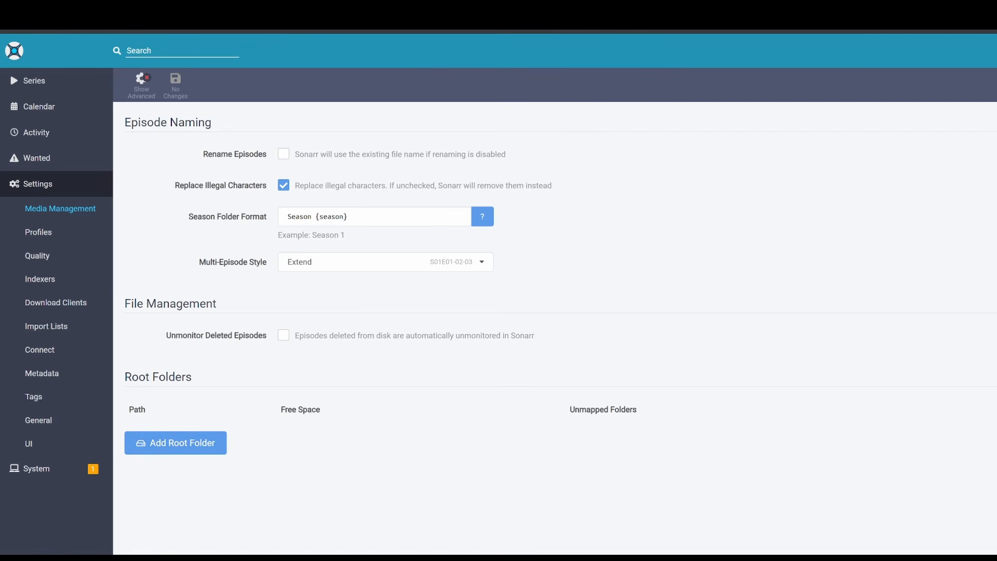
# - Add /home/user/Desktop/Media/TV Shows as a root folder in Sonarr's Media Management
pyautogui.click(202, 445)
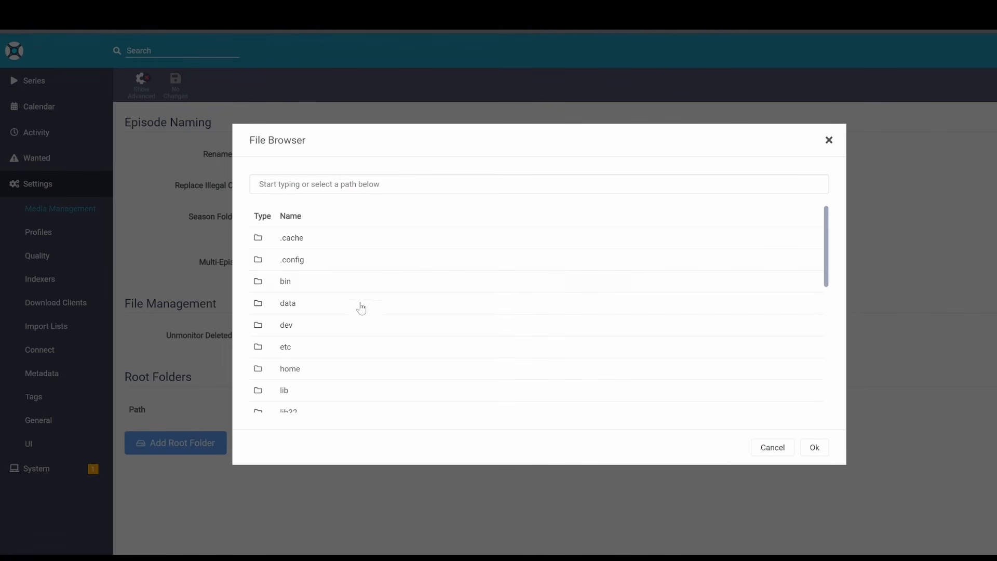
pyautogui.click(290, 369)
pyautogui.click(292, 265)
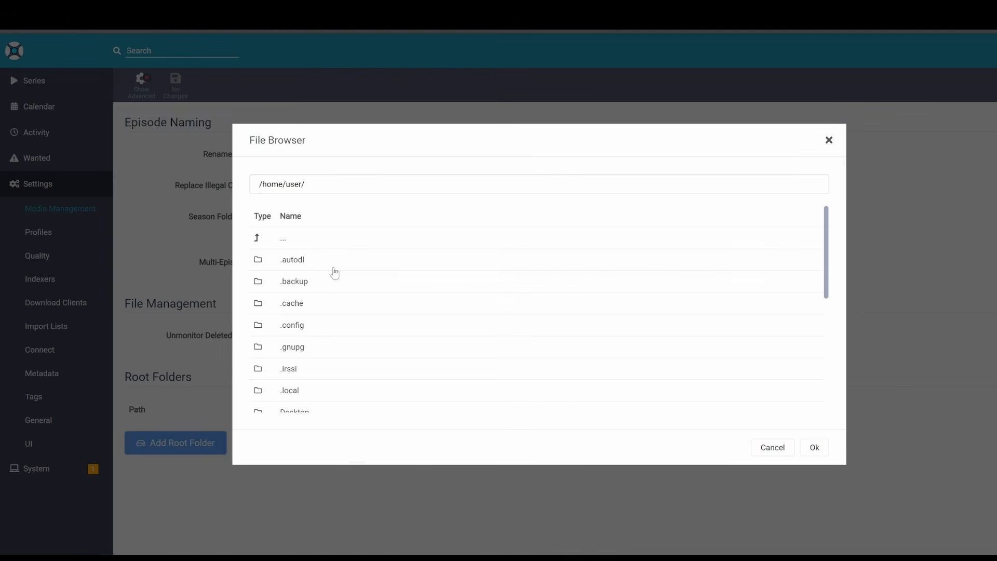
pyautogui.scroll(-2, 351, 343)
pyautogui.click(293, 358)
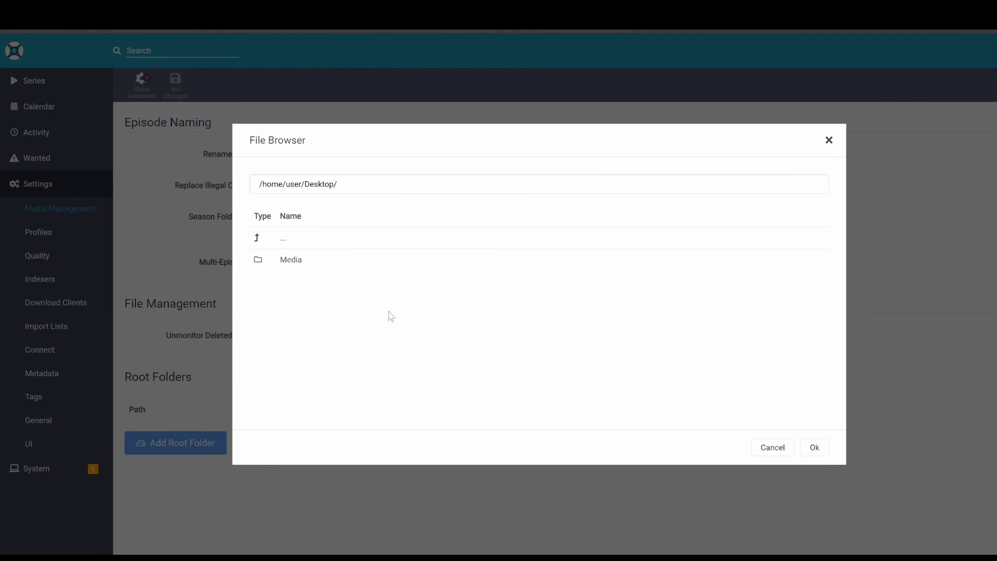
pyautogui.click(300, 265)
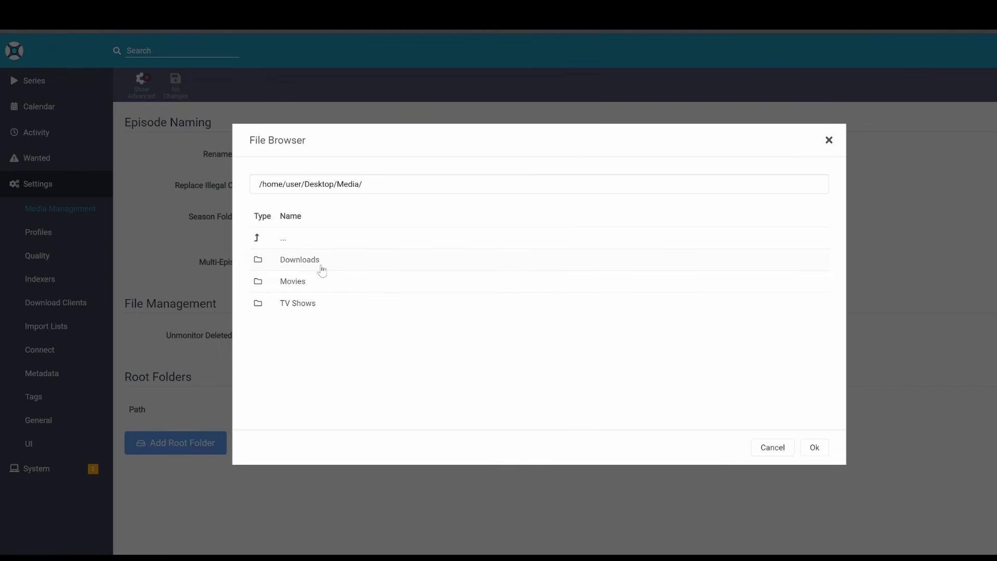
pyautogui.doubleClick(305, 306)
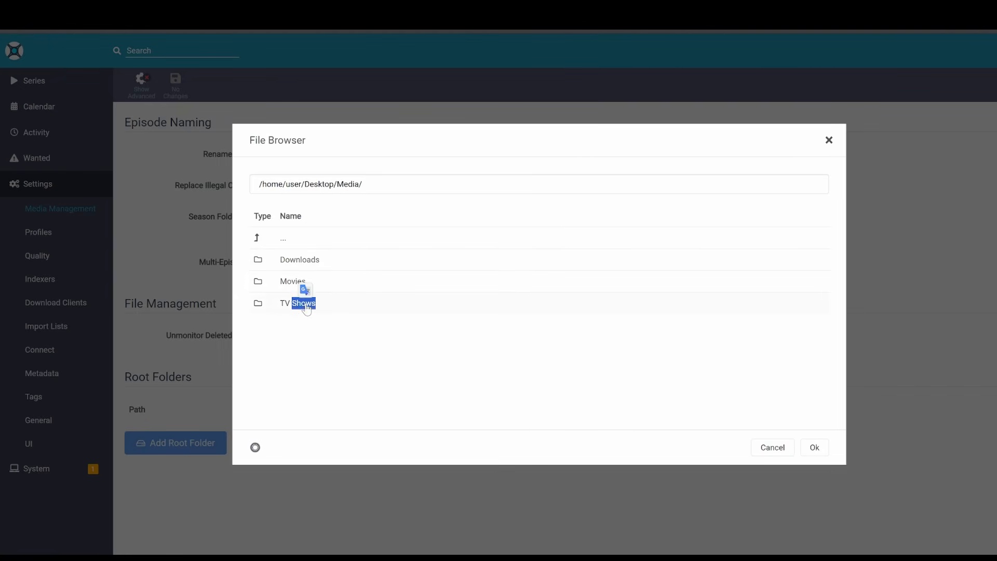
pyautogui.click(813, 448)
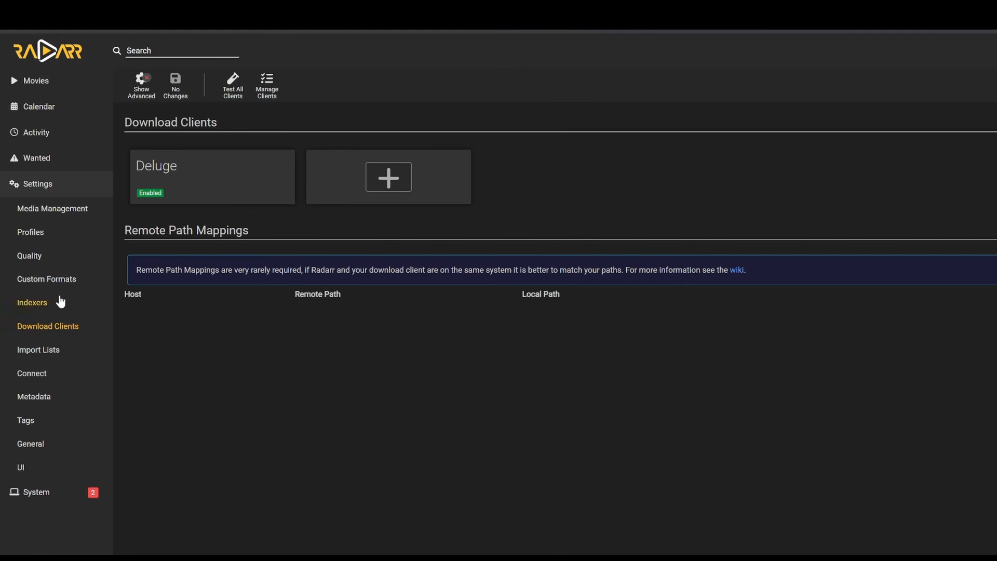
# - Start adding a Radarr root folder in Media Management, abandon the browse and reload the page
pyautogui.click(53, 208)
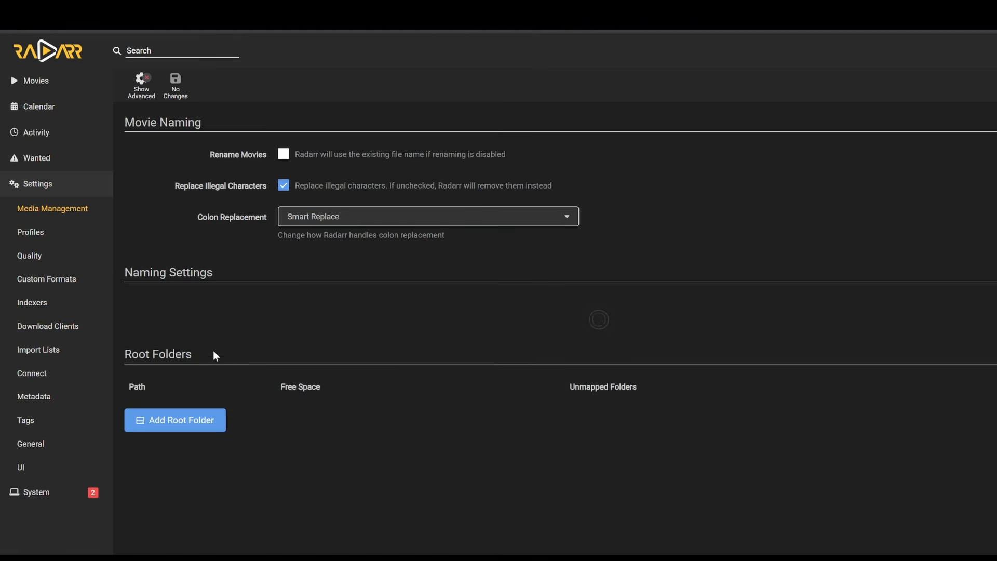
pyautogui.click(201, 412)
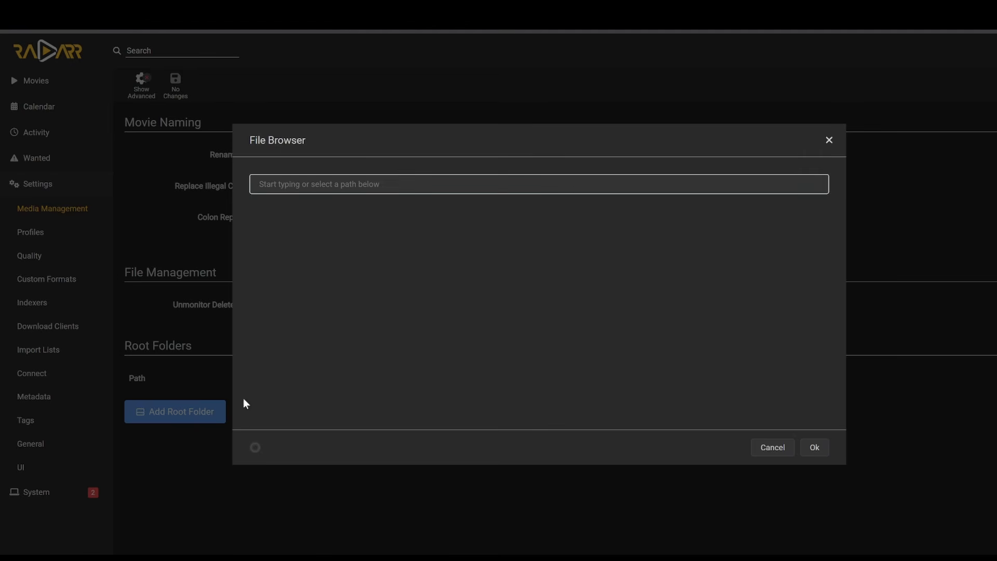
pyautogui.scroll(-4, 322, 386)
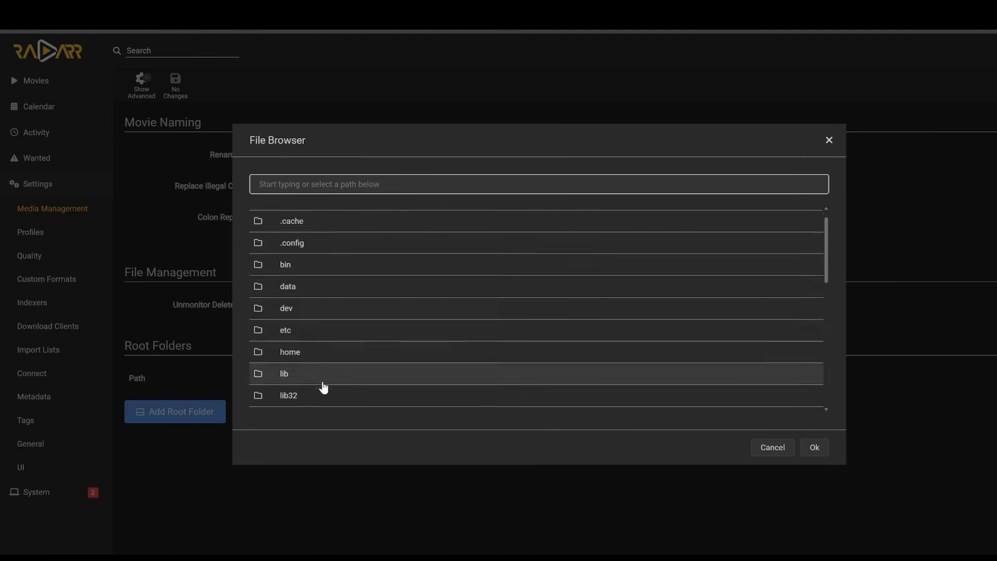
pyautogui.click(290, 367)
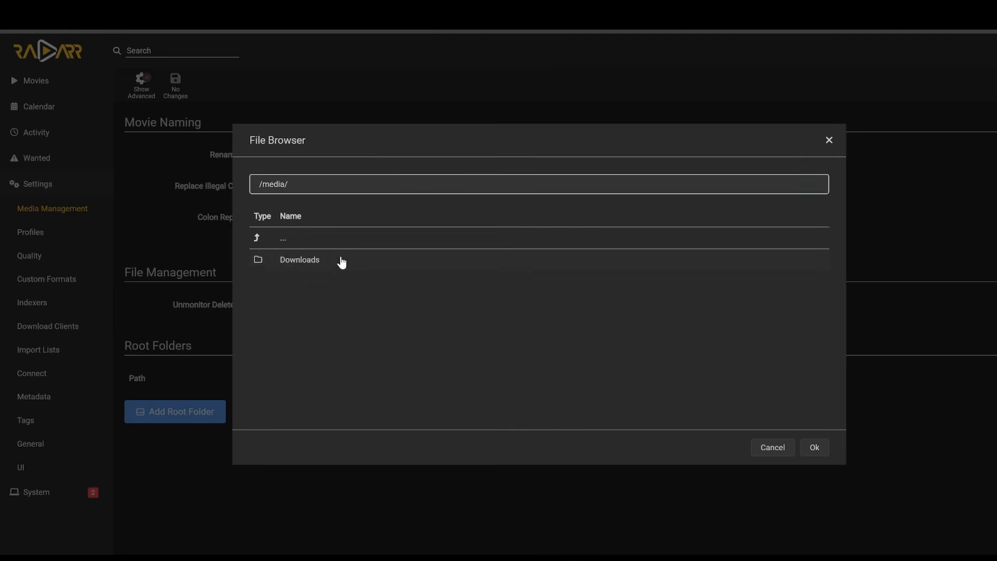
pyautogui.click(296, 264)
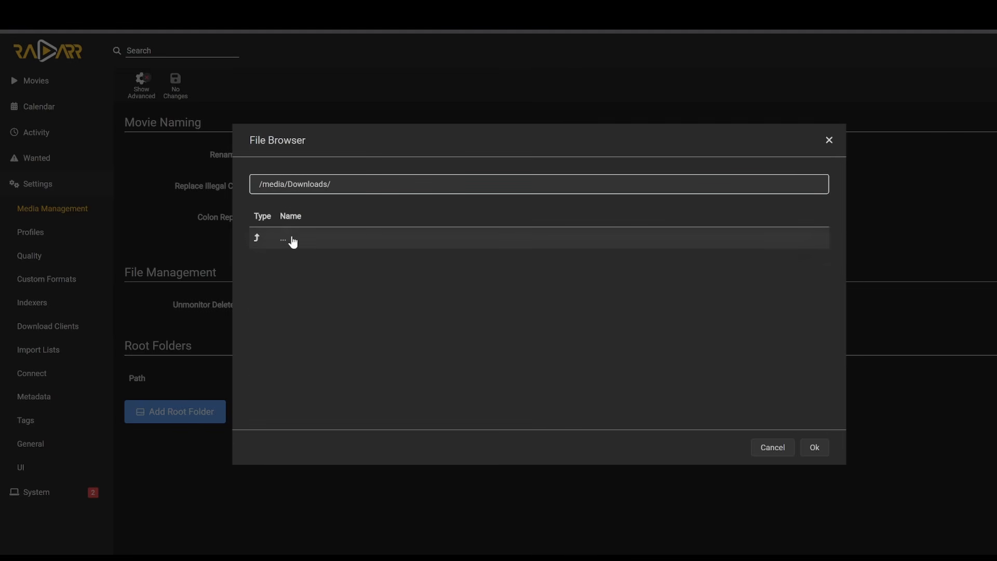
pyautogui.click(300, 240)
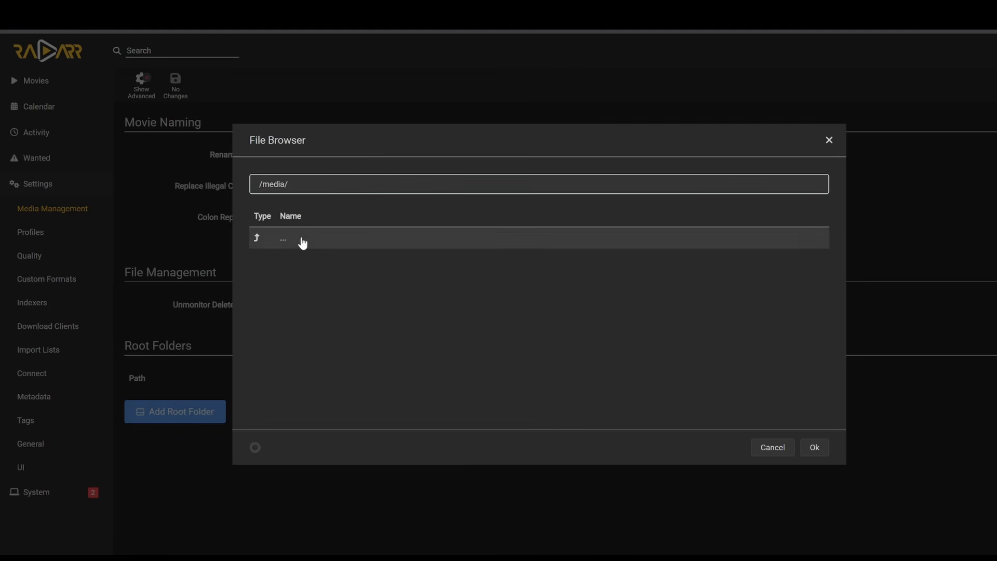
pyautogui.click(829, 141)
pyautogui.press('F5')
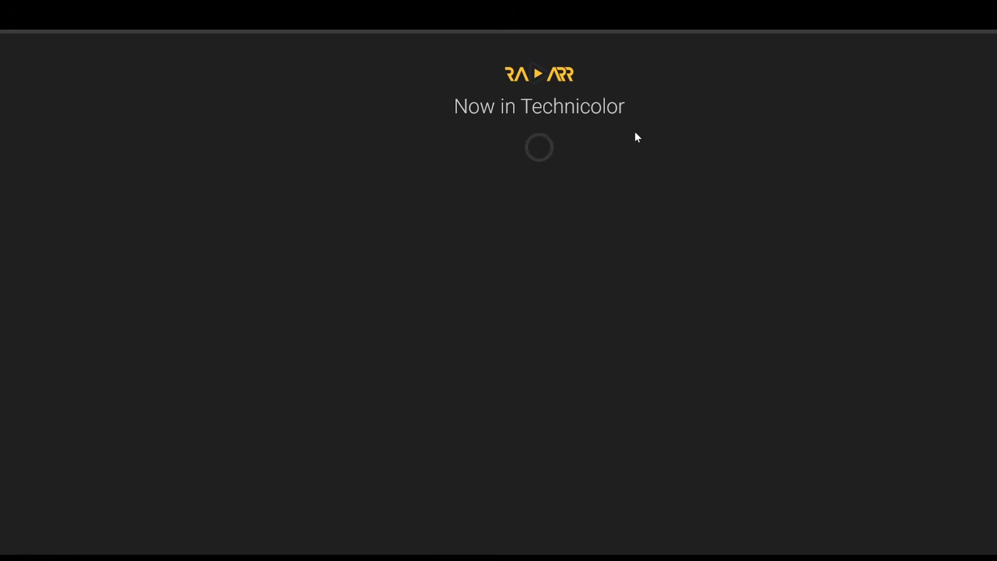
# - Add /home/user/Desktop/Media/Movies as a Radarr root folder
pyautogui.click(224, 410)
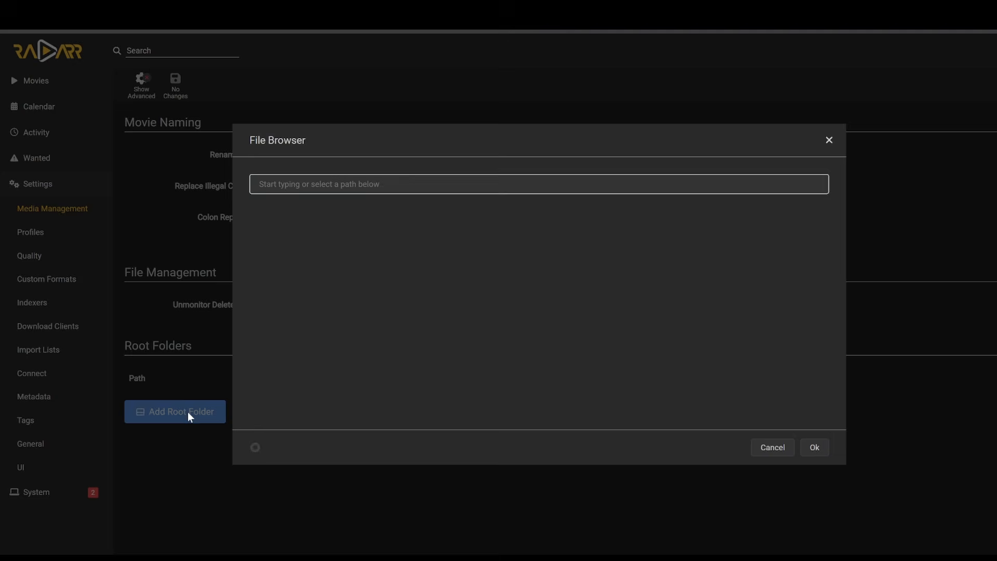
pyautogui.scroll(-1, 327, 356)
pyautogui.scroll(-3, 327, 356)
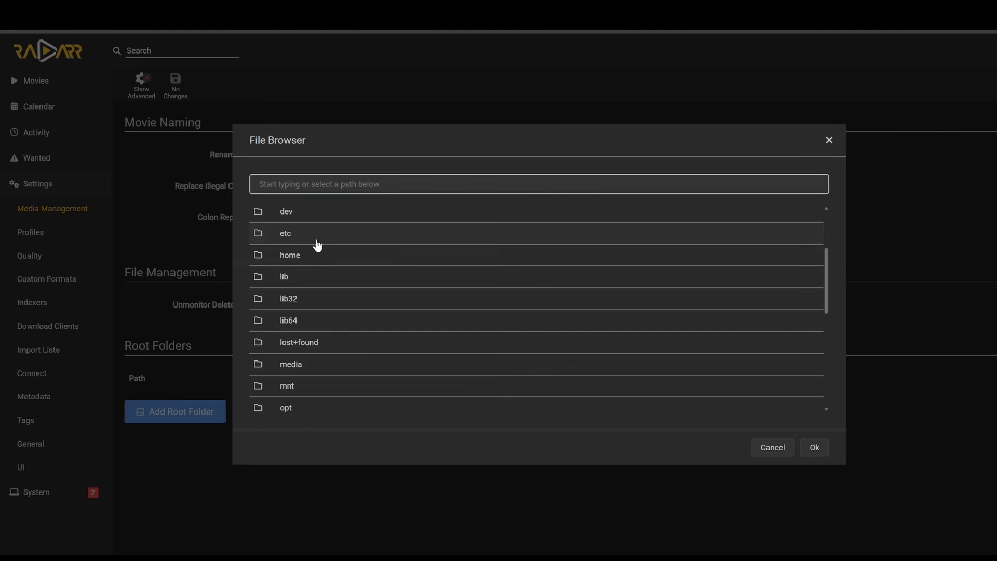
pyautogui.click(299, 253)
pyautogui.click(314, 259)
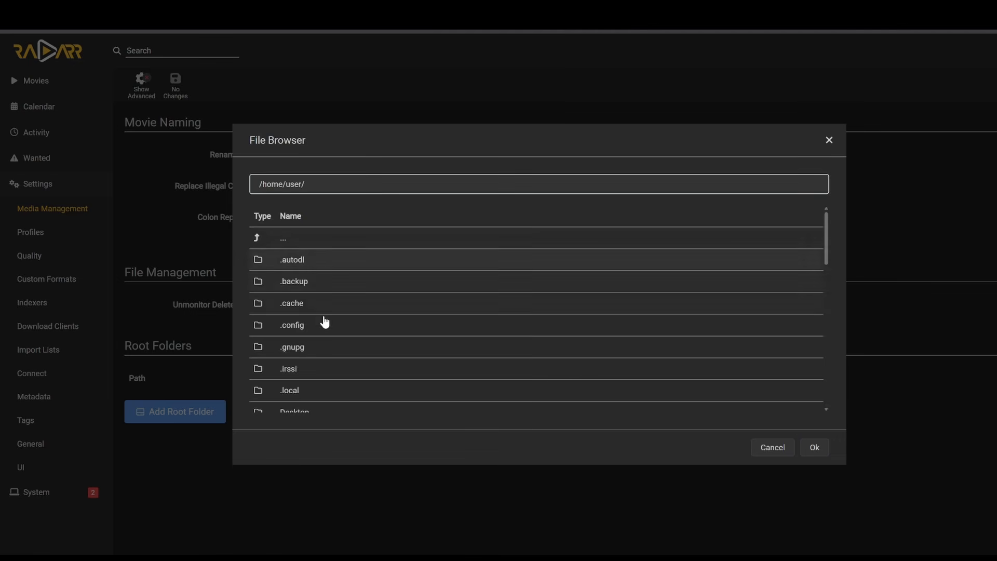
pyautogui.scroll(-3, 328, 342)
pyautogui.click(310, 356)
pyautogui.click(300, 226)
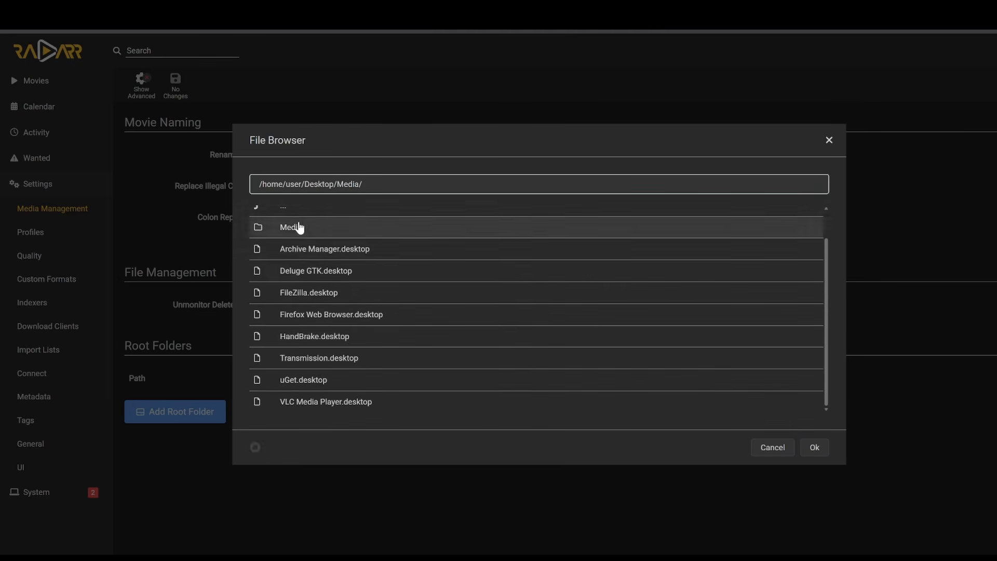
pyautogui.click(299, 283)
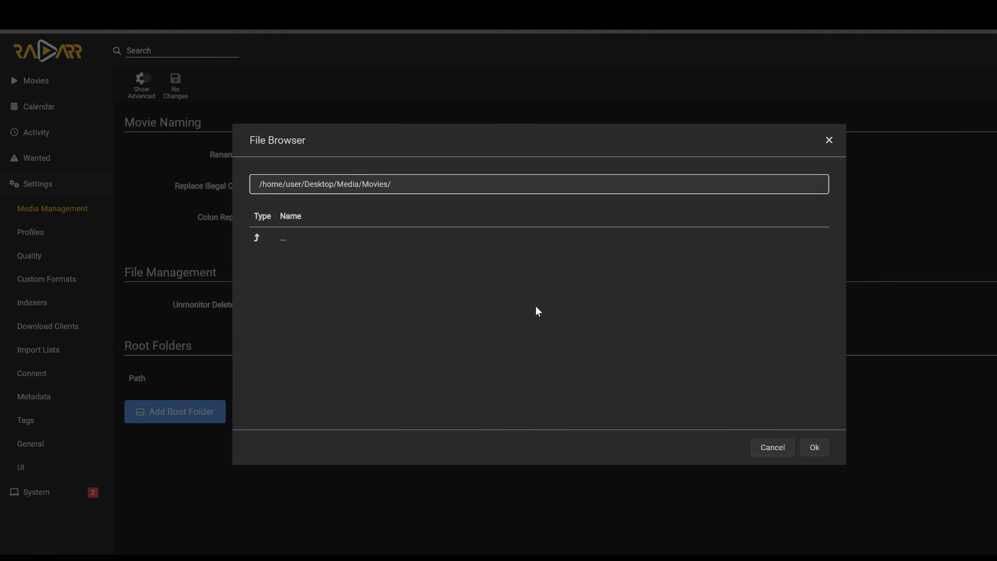
pyautogui.click(814, 447)
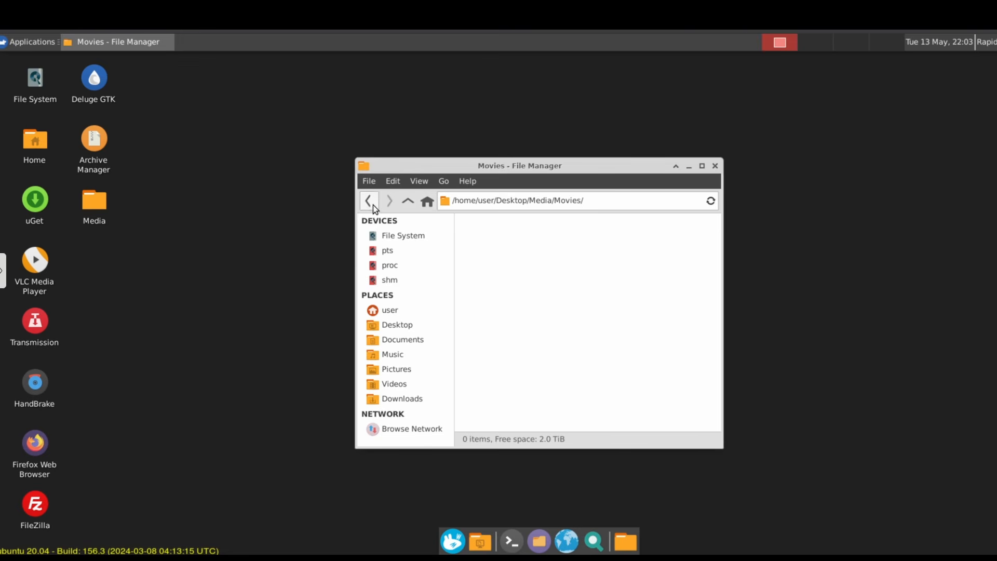
# - Go back from the Movies folder to Media, showing Downloads, Movies and TV Shows
pyautogui.click(372, 204)
pyautogui.click(525, 283)
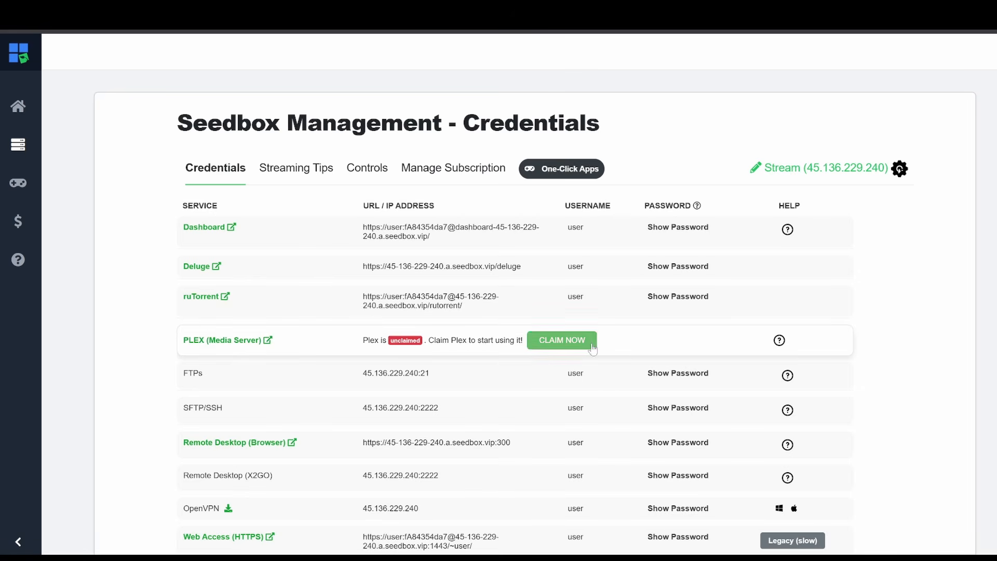
# - Expand Services in the sidebar and choose CLAIM NOW on the PLEX (Media Server) row
pyautogui.scroll(-1, 783, 296)
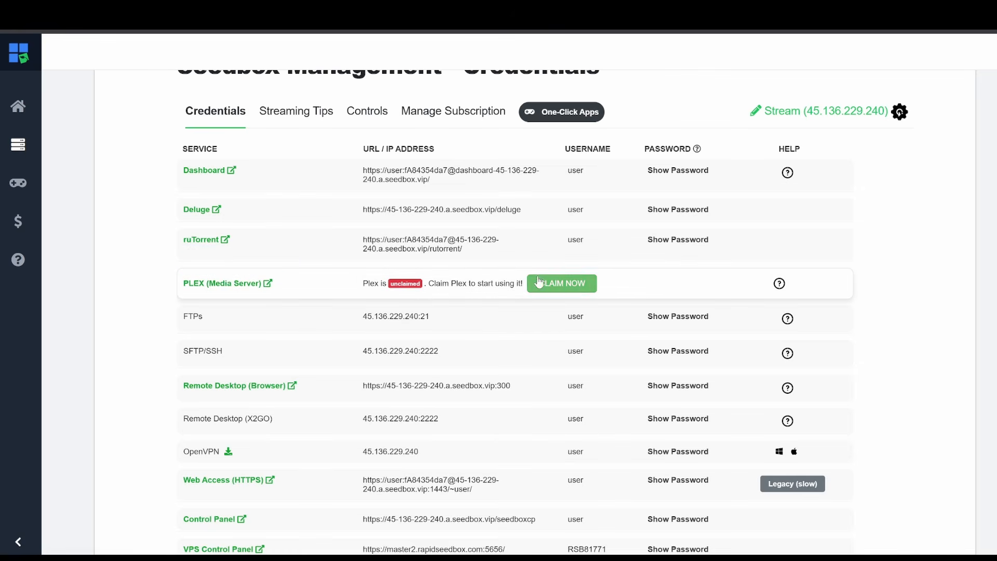
pyautogui.scroll(1, 571, 296)
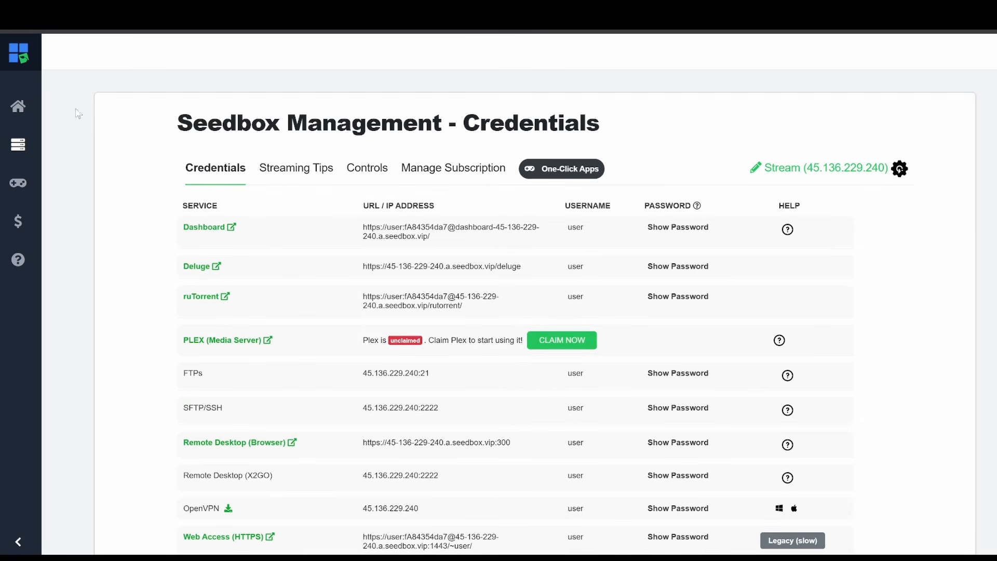
pyautogui.click(62, 149)
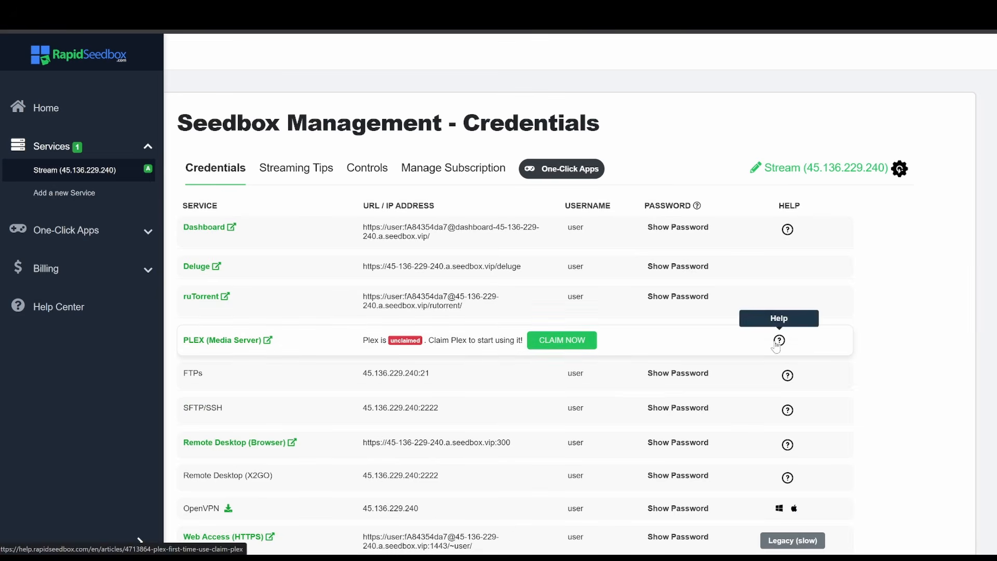
pyautogui.click(594, 344)
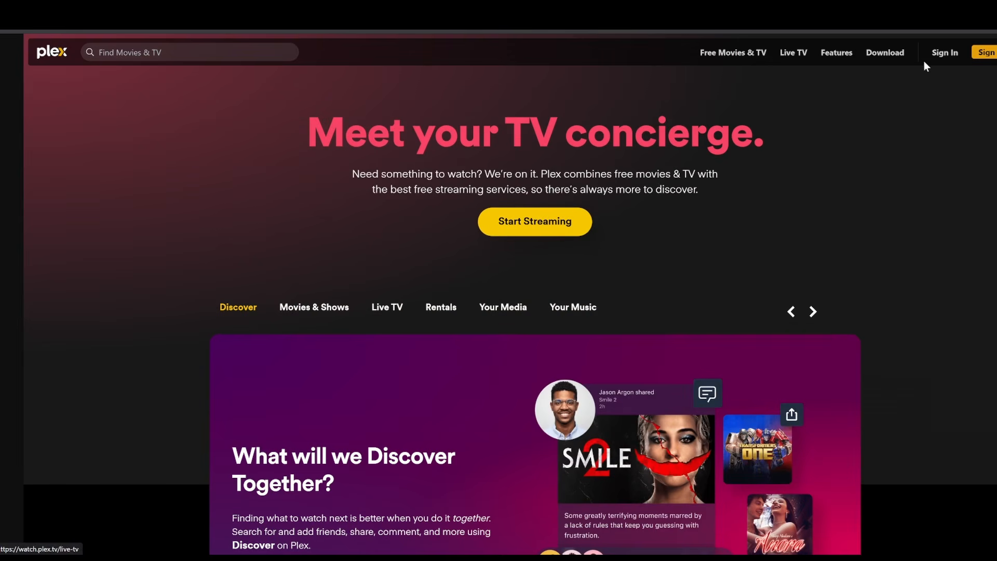
# - Begin a free Plex account sign-up, then submit the seedbox's Plex claim
pyautogui.click(984, 52)
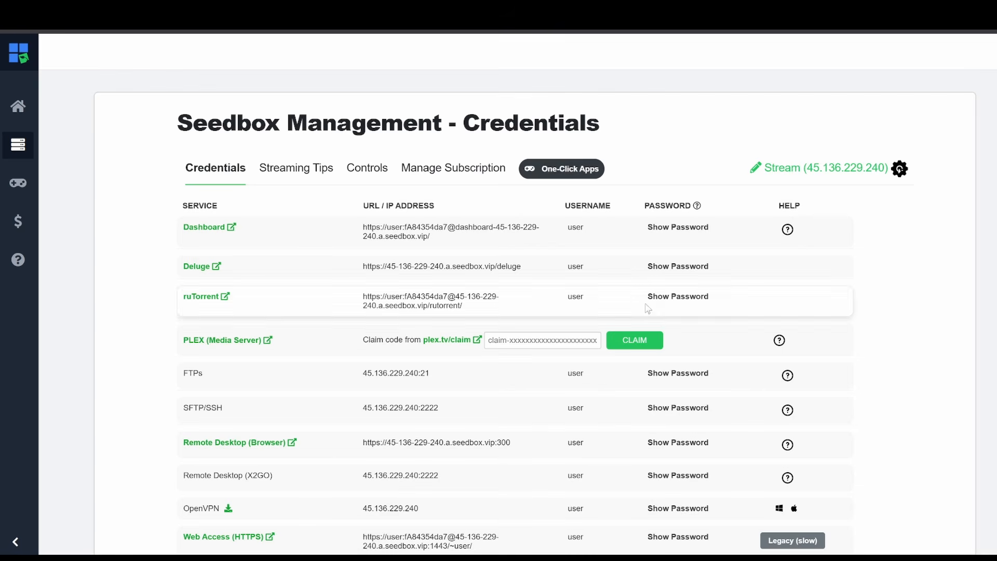
pyautogui.click(635, 341)
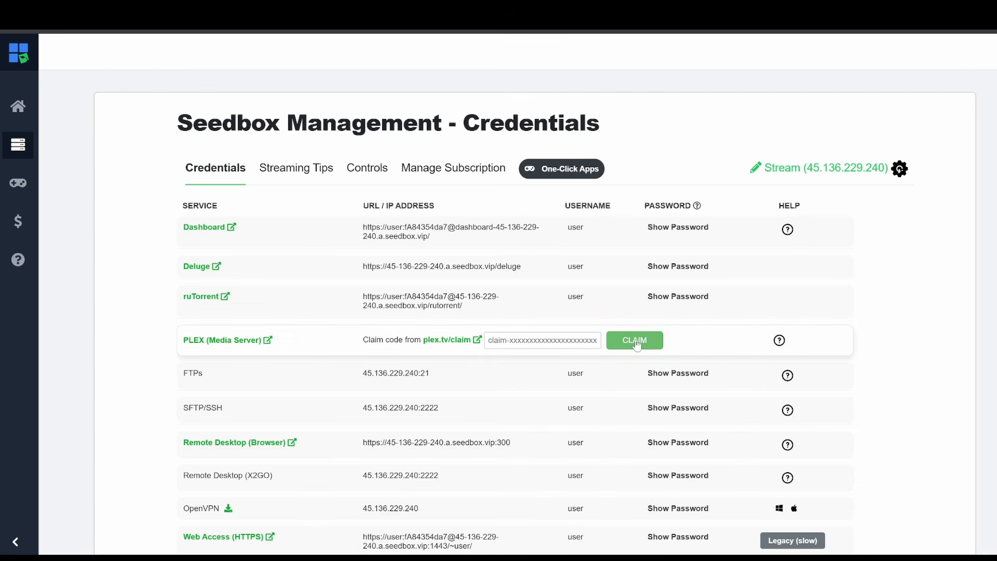
# - Copy the claim code from plex.tv/claim and resubmit it on the Credentials page with TRY AGAIN
pyautogui.click(433, 340)
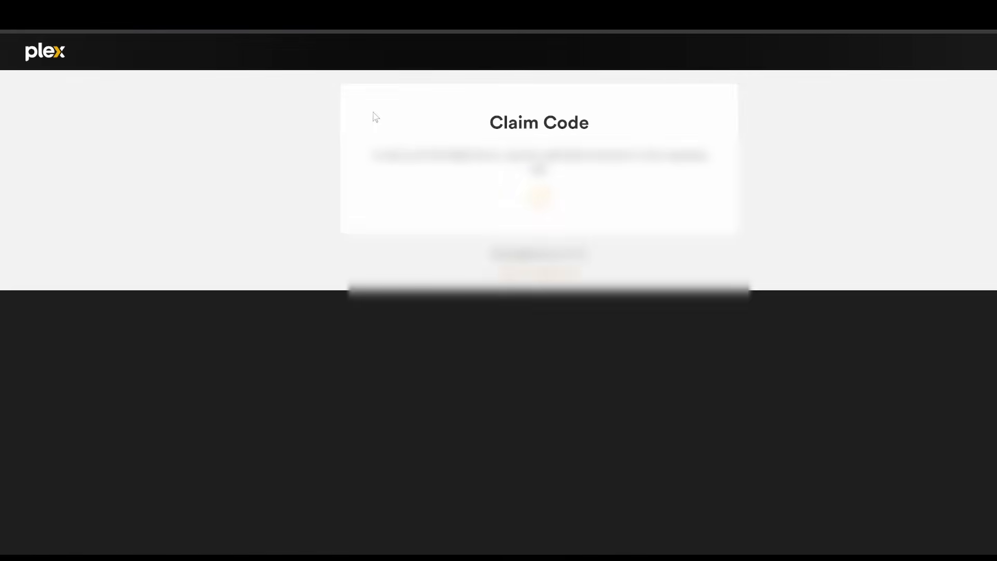
pyautogui.click(564, 263)
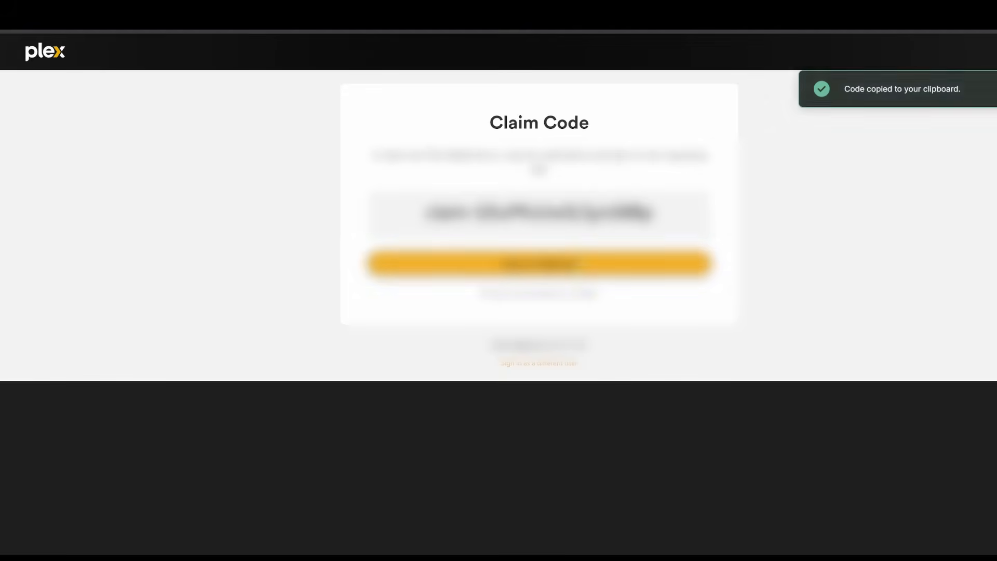
pyautogui.hotkey('ctrl', 'shift', 'Tab')
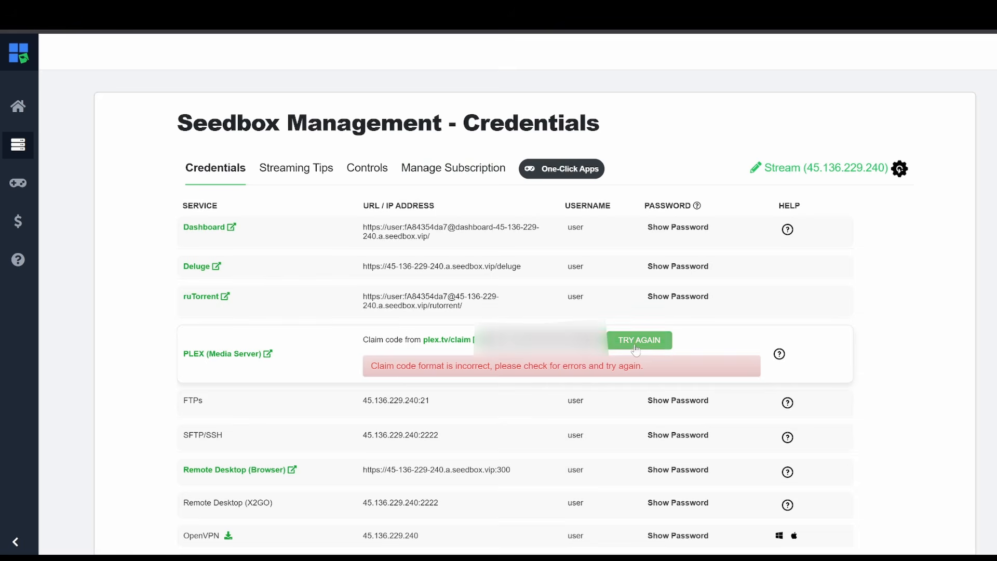
pyautogui.click(637, 346)
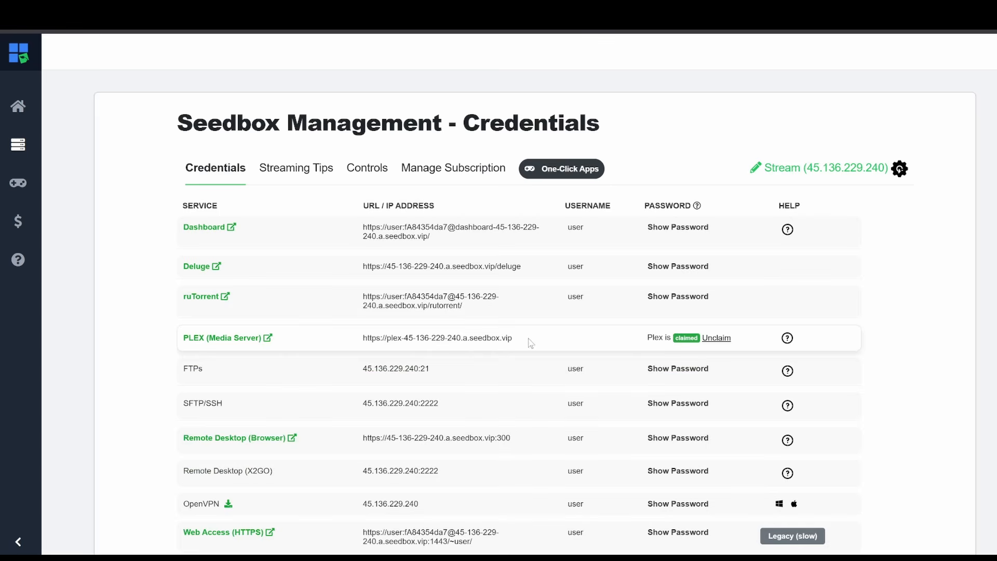
# - Select the Plex server address and the Step 4 update instructions, then expand One-Click Apps
pyautogui.moveTo(531, 344); pyautogui.dragTo(362, 340)
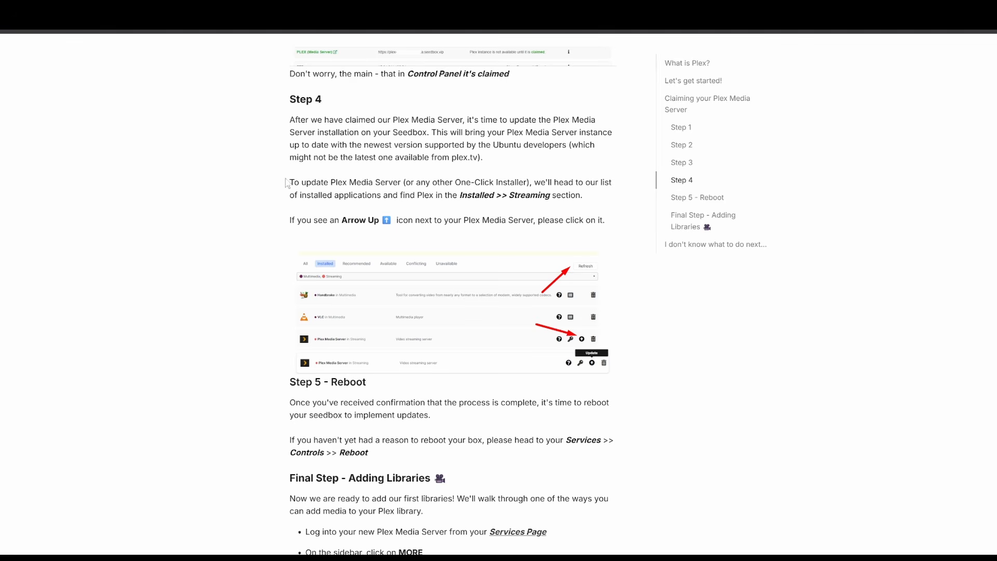
pyautogui.moveTo(286, 181); pyautogui.dragTo(619, 218)
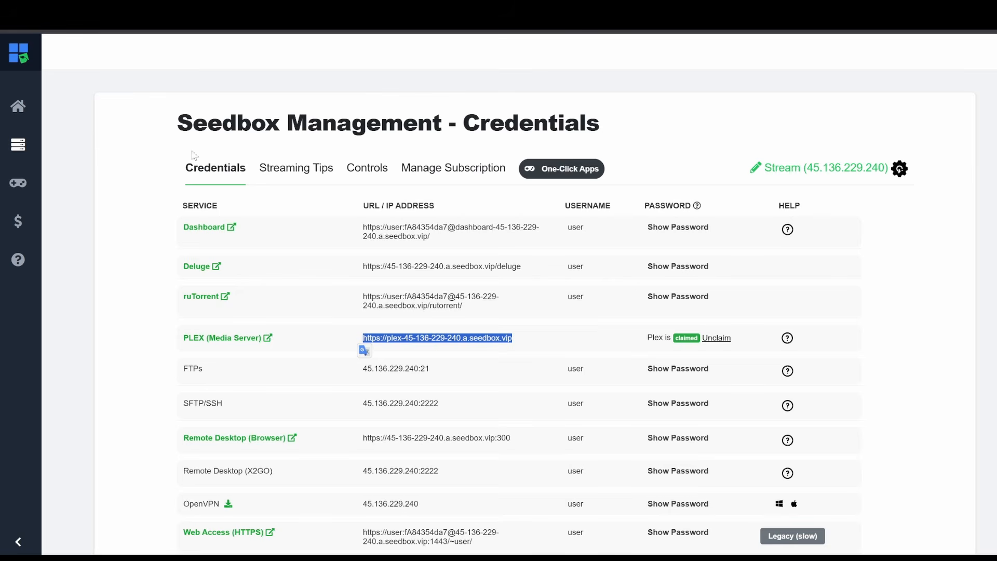
pyautogui.moveTo(23, 164)
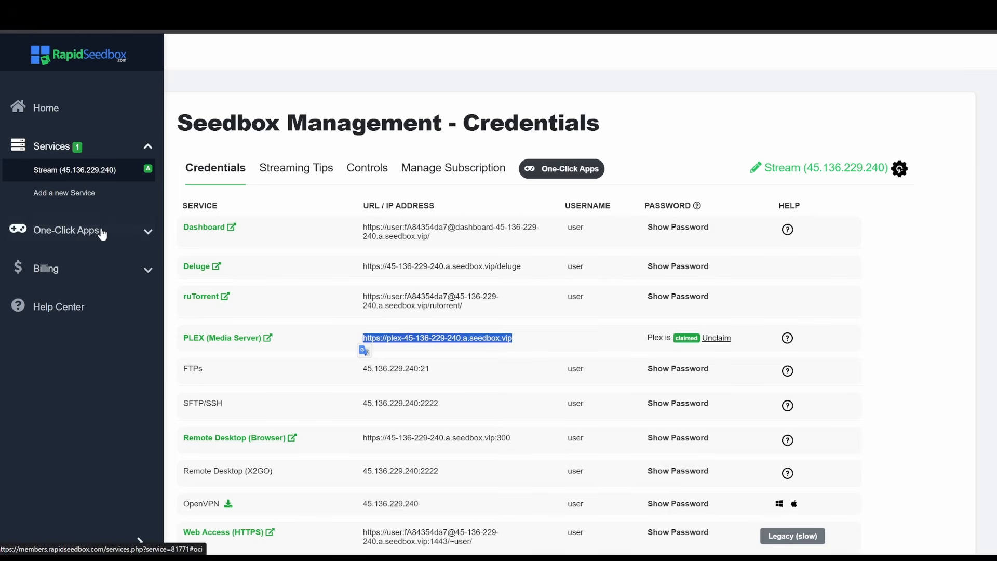
pyautogui.click(100, 230)
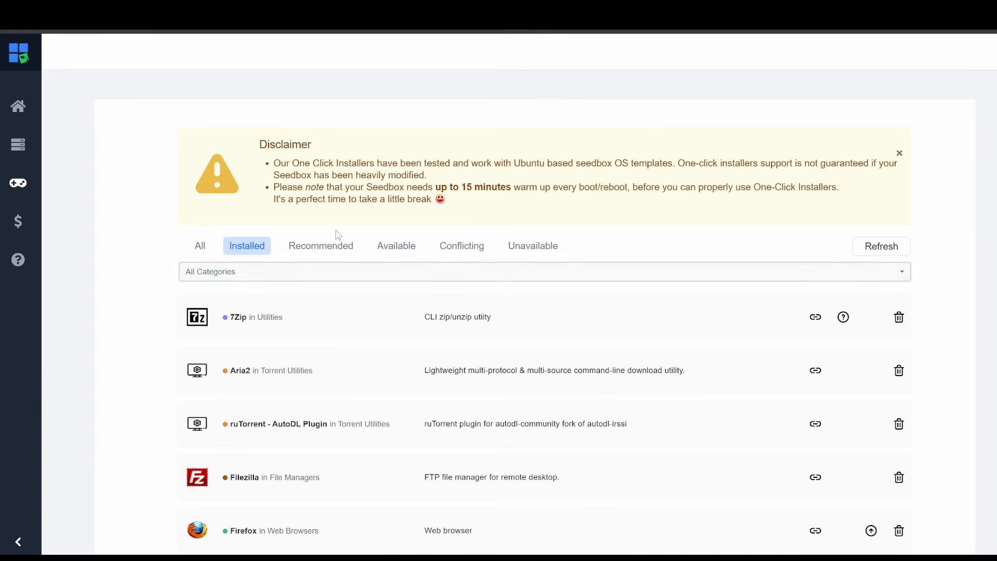
# - Reboot the seedbox from the Controls page and return to the Credentials page
pyautogui.scroll(-2, 403, 257)
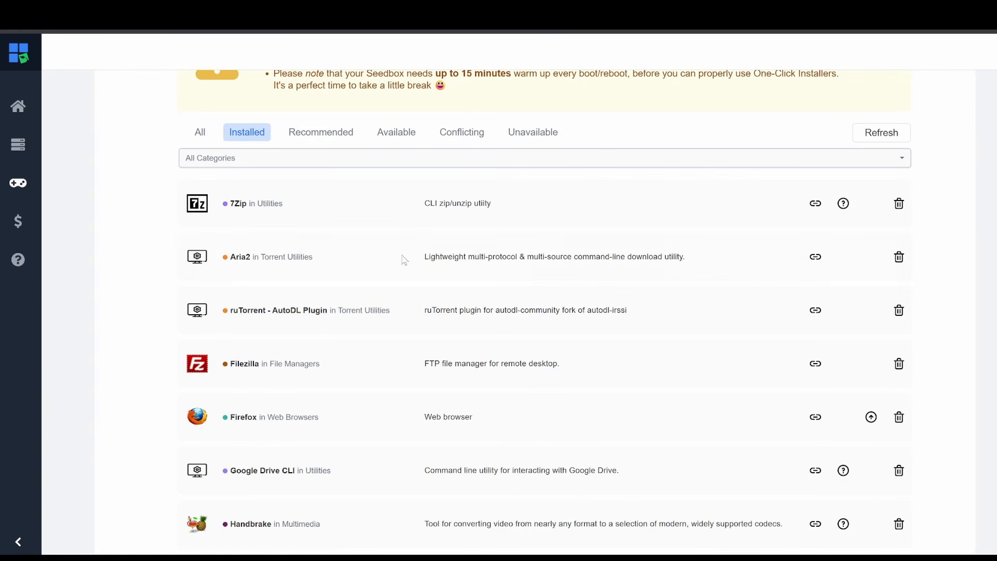
pyautogui.scroll(-6, 163, 245)
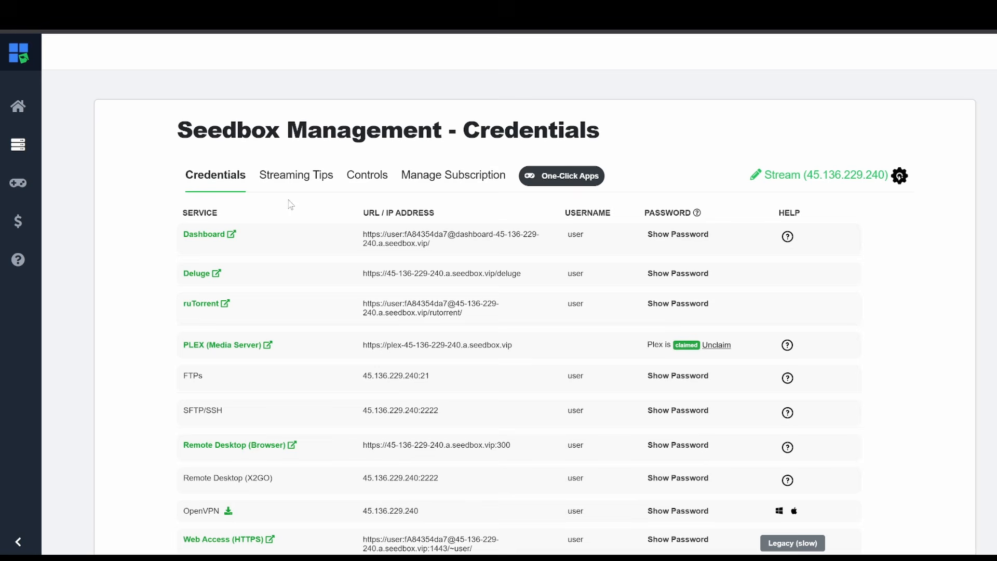
pyautogui.moveTo(20, 201)
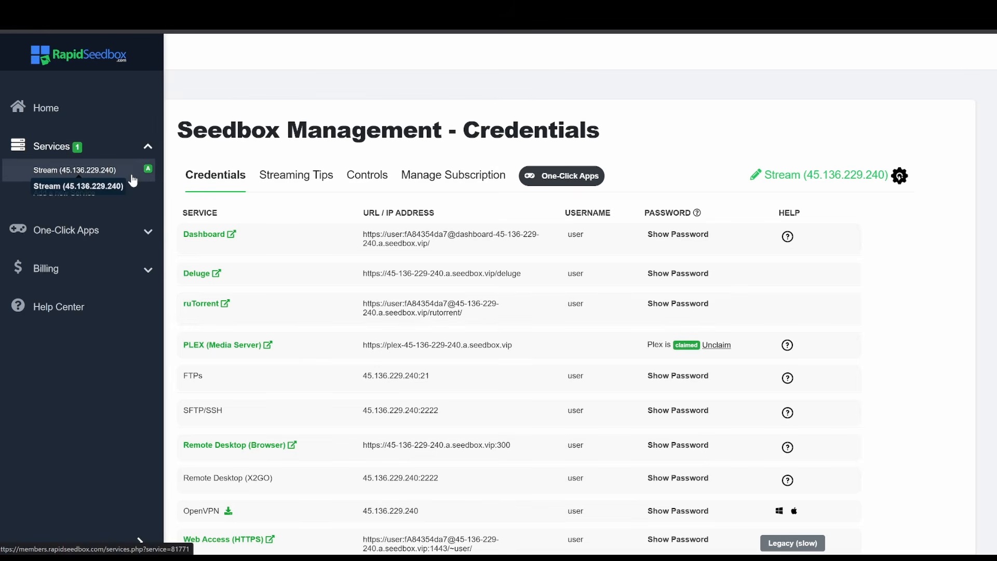
pyautogui.click(367, 175)
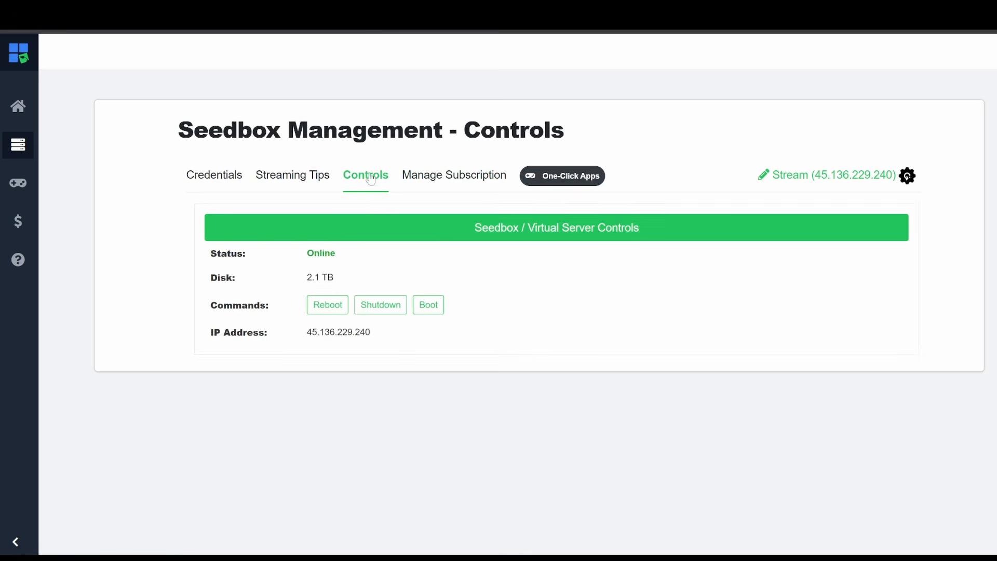
pyautogui.moveTo(40, 158)
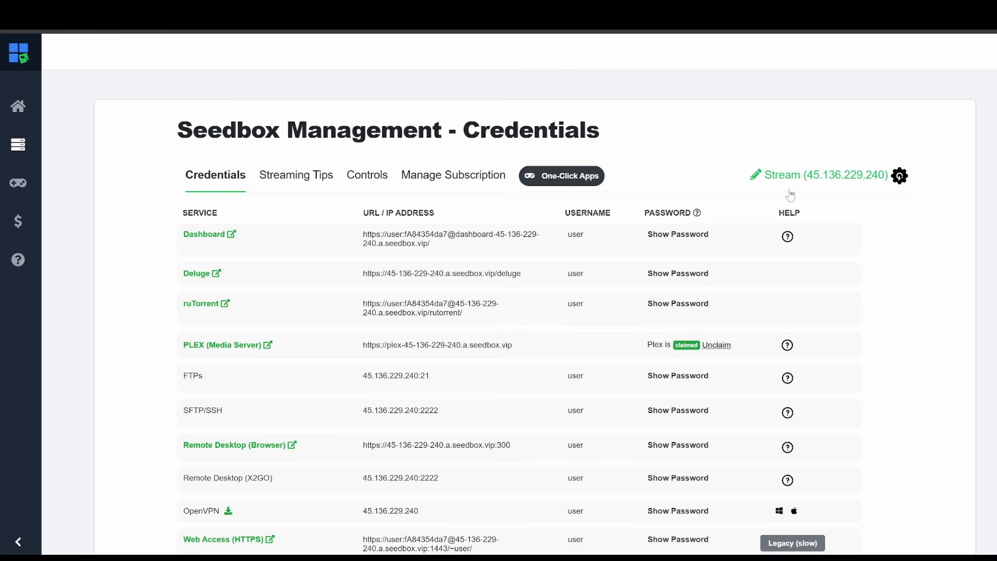
# - Open the seedbox Plex server, sign in, finish setup, and save the watch-history choices
pyautogui.click(254, 346)
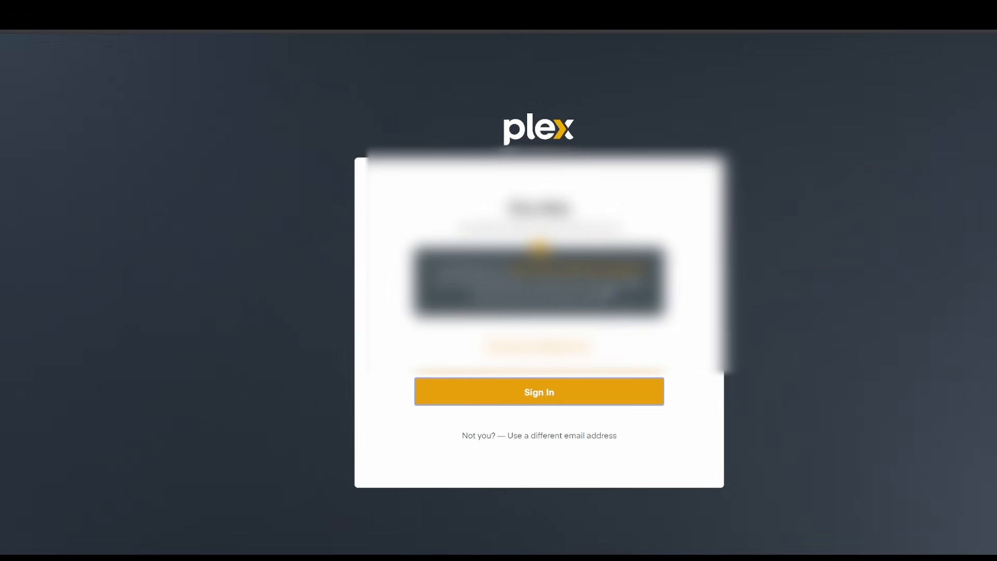
pyautogui.click(570, 397)
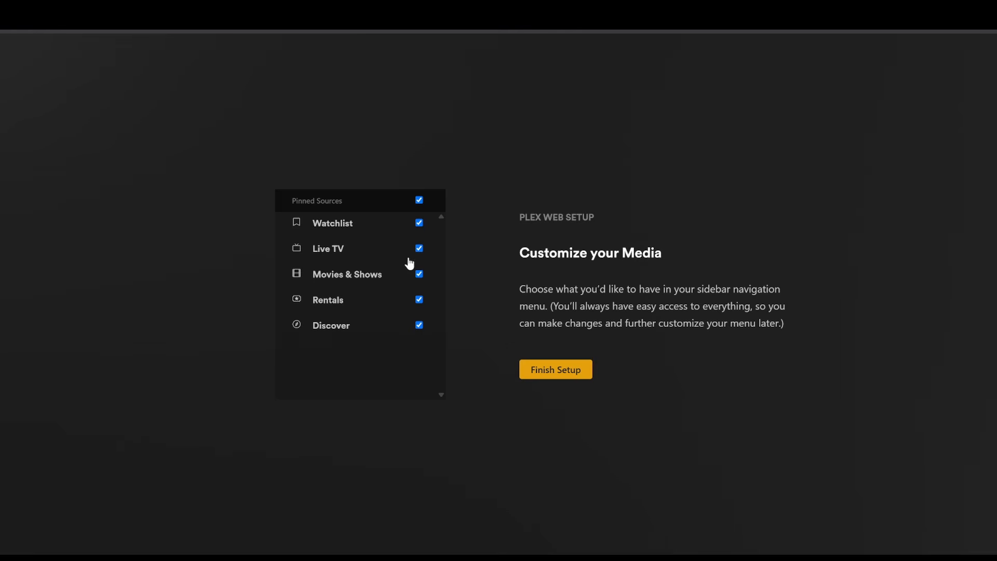
pyautogui.click(552, 373)
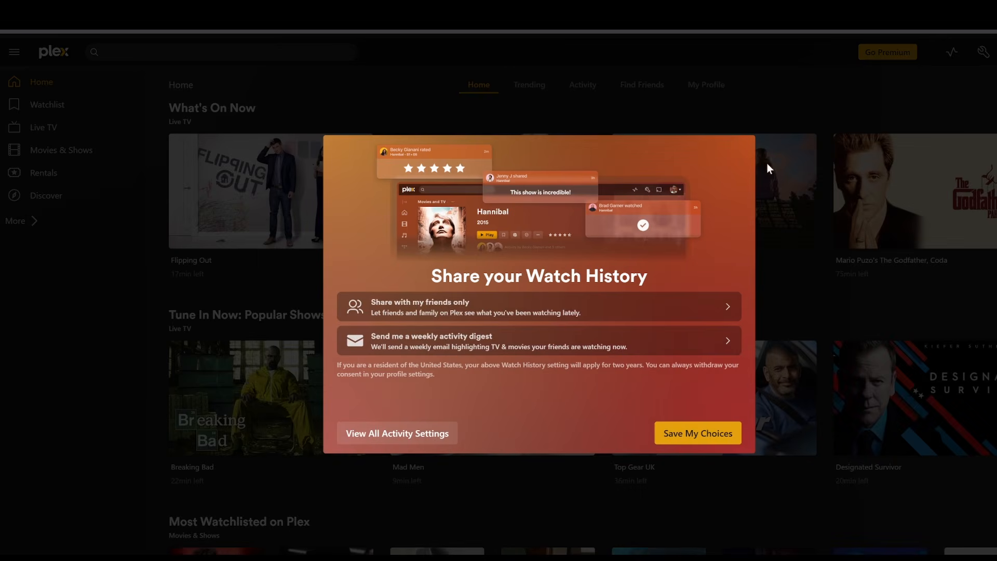
pyautogui.click(696, 434)
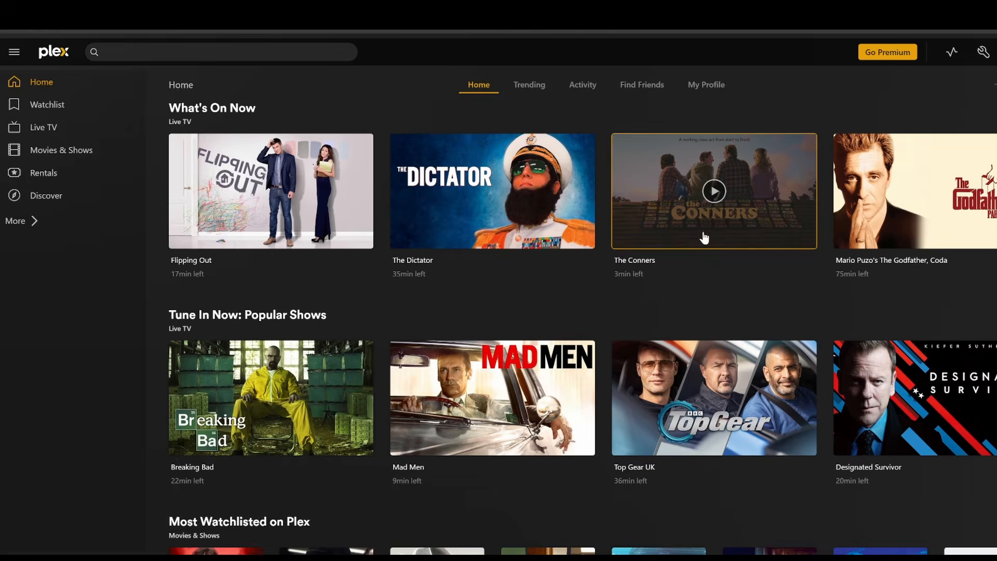
# - Start a new Movies-type library on the seedbox Plex server
pyautogui.click(22, 223)
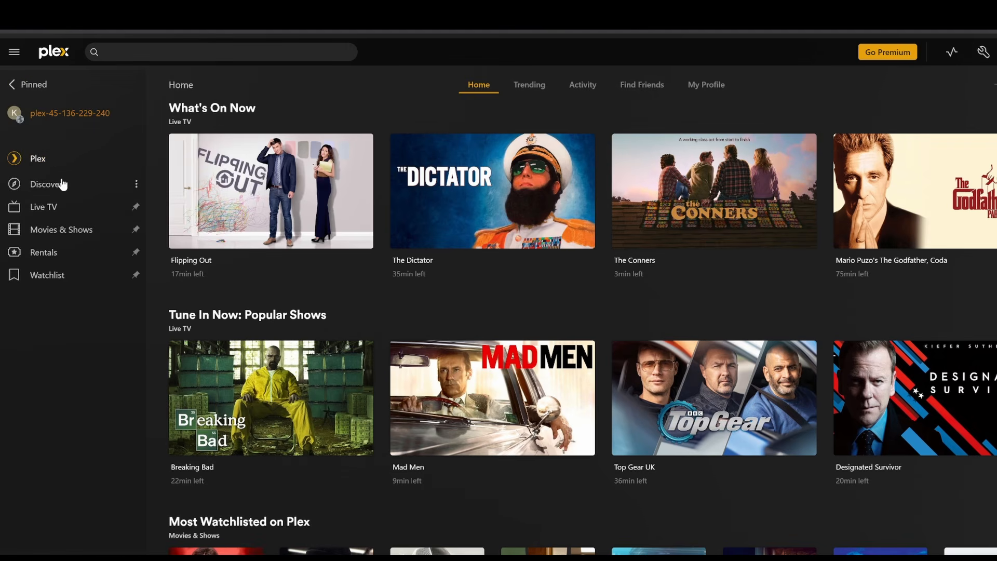
pyautogui.click(123, 114)
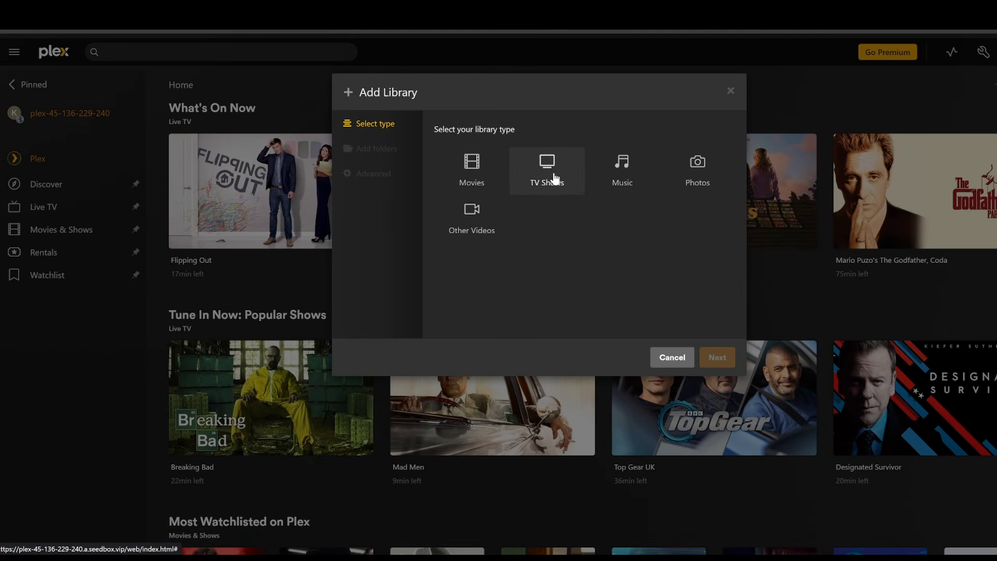
pyautogui.click(470, 174)
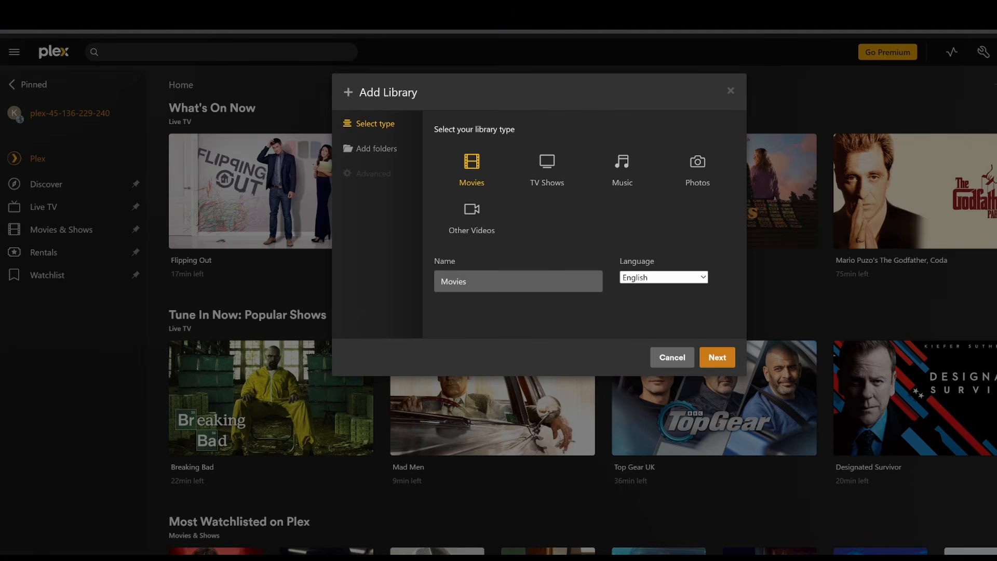
pyautogui.click(717, 358)
# - Point the library at /home/user/Desktop/Media/Movies and create it
pyautogui.click(617, 161)
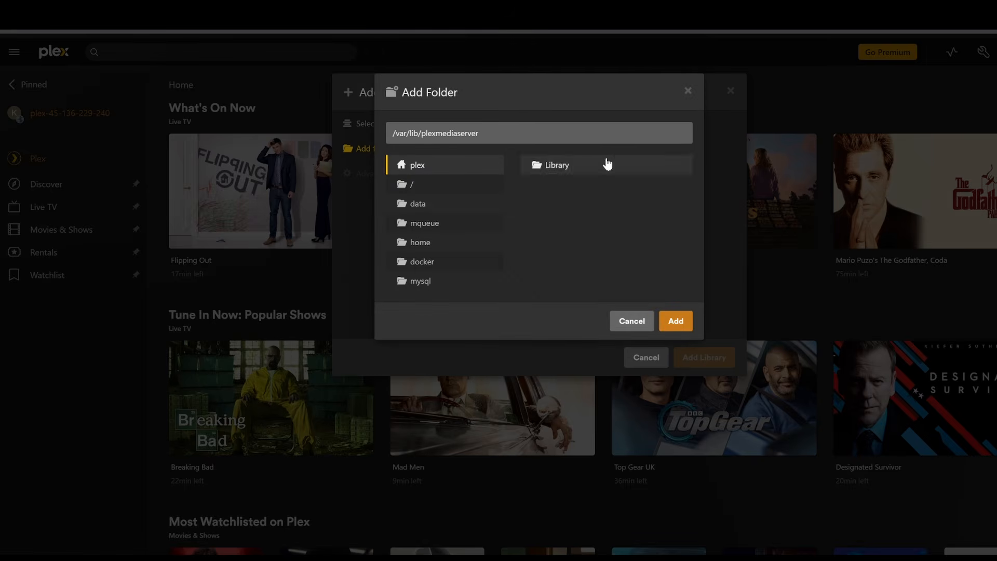
pyautogui.click(434, 245)
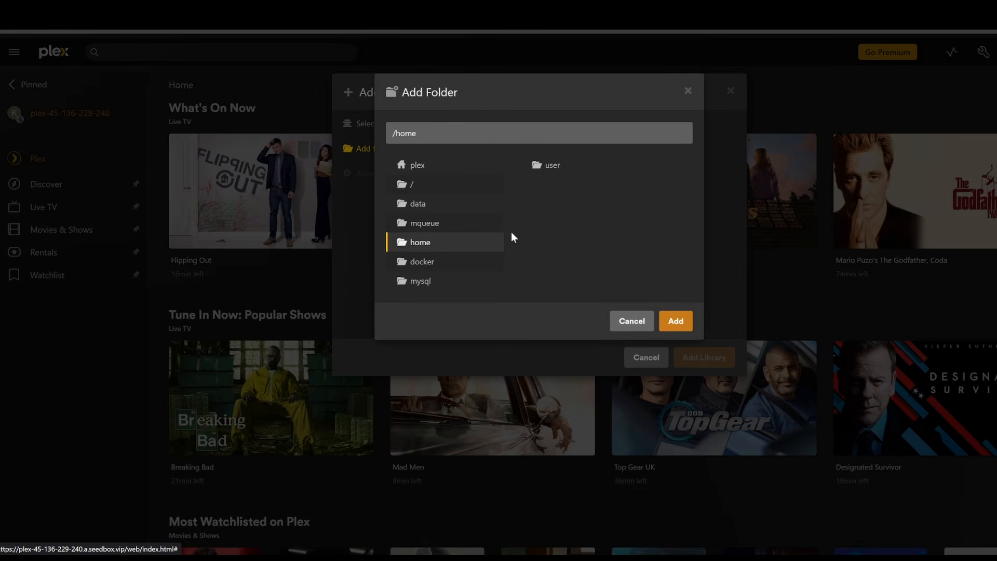
pyautogui.click(551, 167)
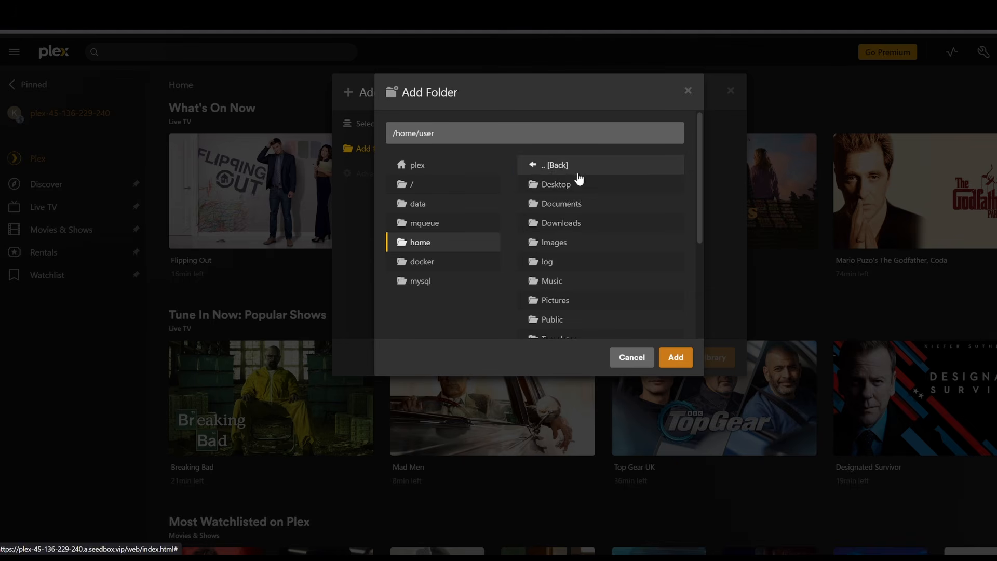
pyautogui.click(582, 187)
pyautogui.click(596, 188)
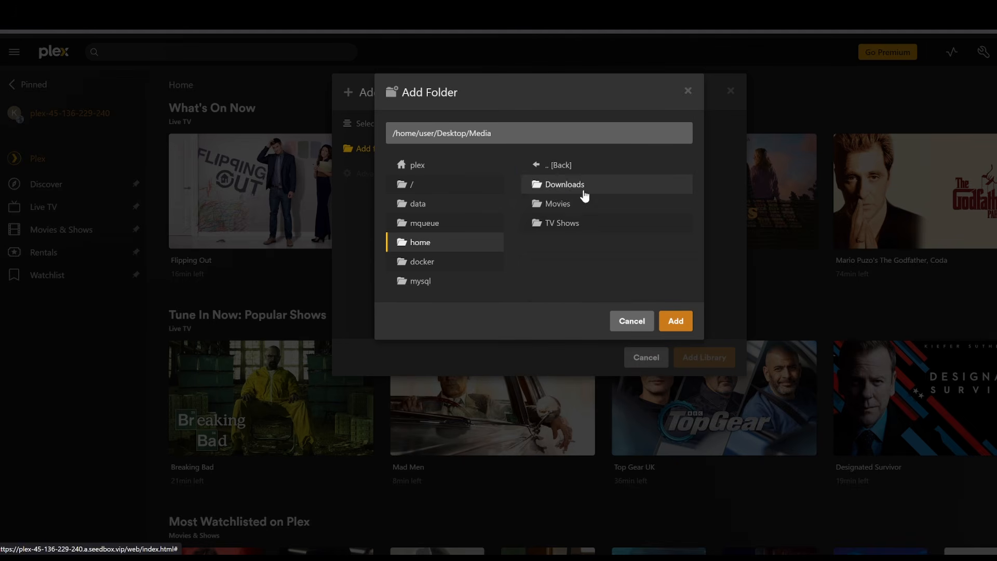
pyautogui.click(564, 207)
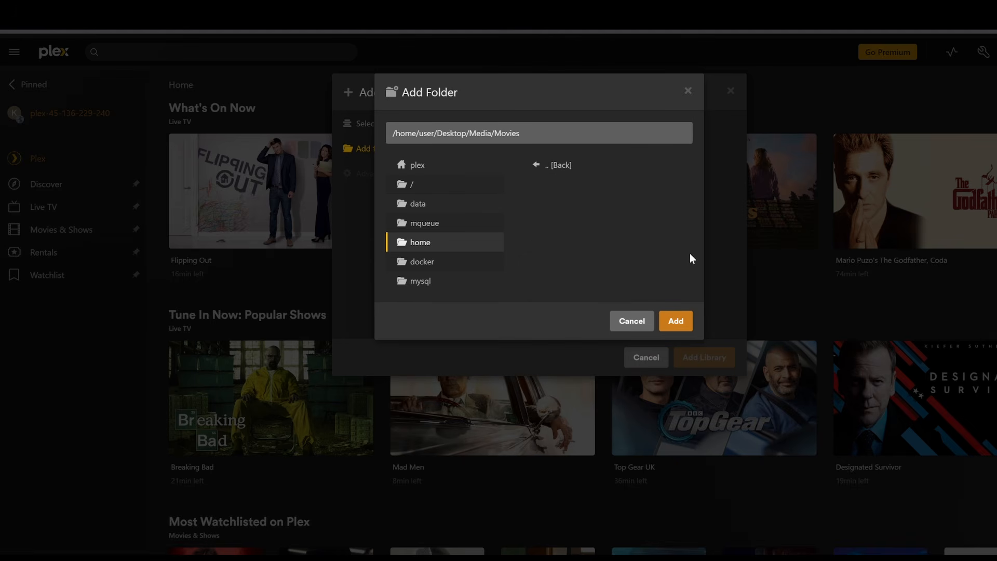
pyautogui.click(688, 318)
pyautogui.click(714, 359)
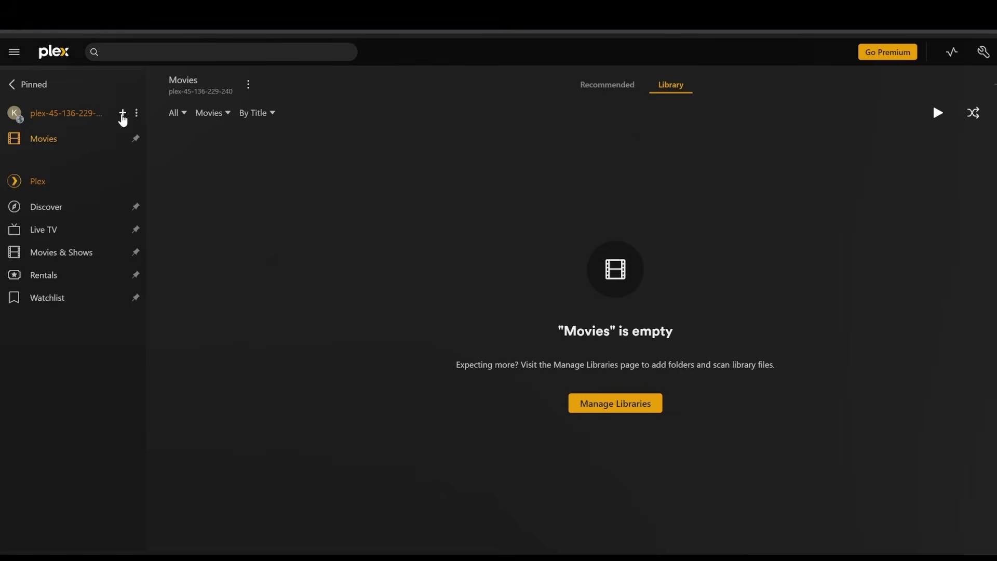
pyautogui.click(123, 113)
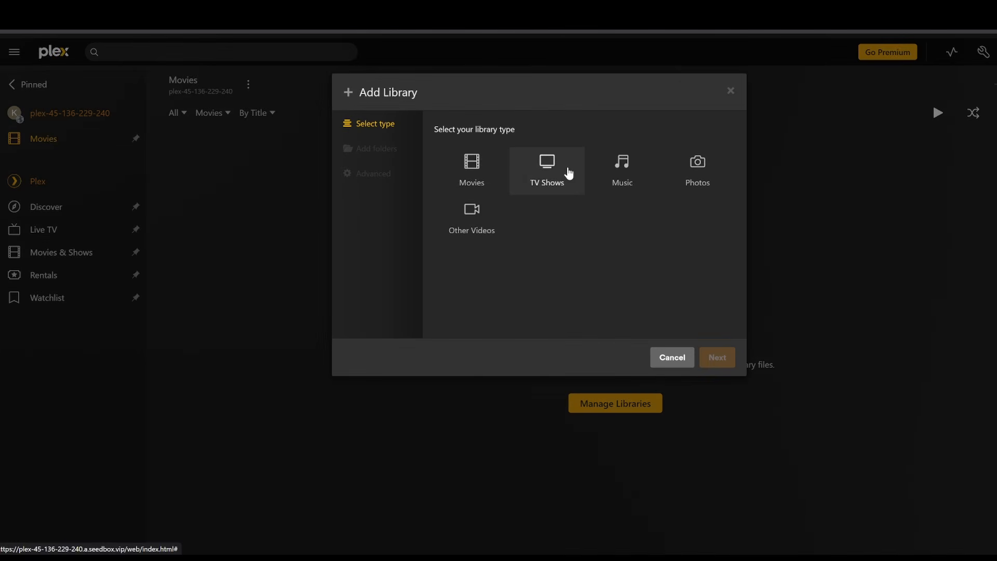
# - Create a TV Shows library using the folder /home/user/Desktop/Media/TV Shows
pyautogui.click(566, 173)
pyautogui.click(719, 360)
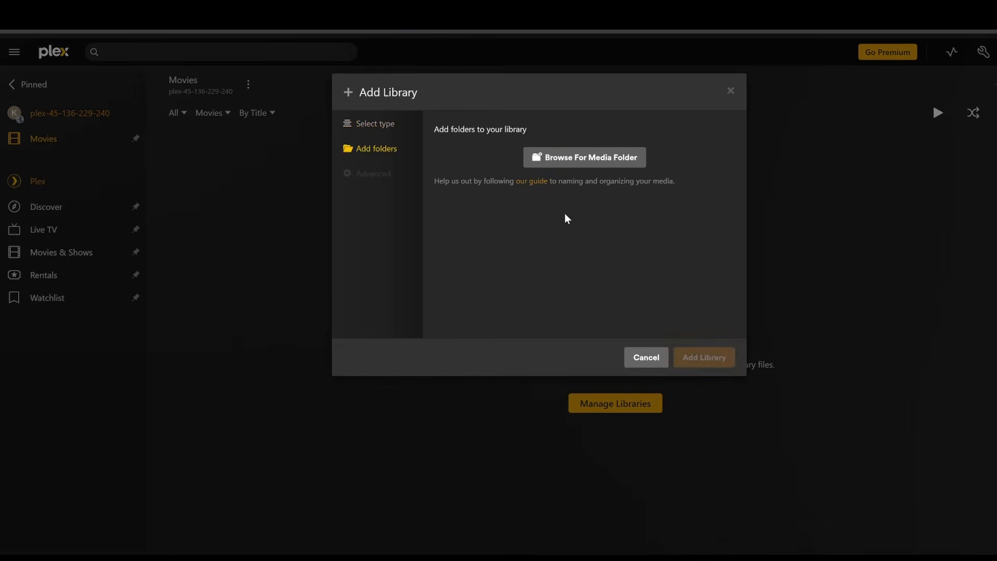
pyautogui.click(602, 156)
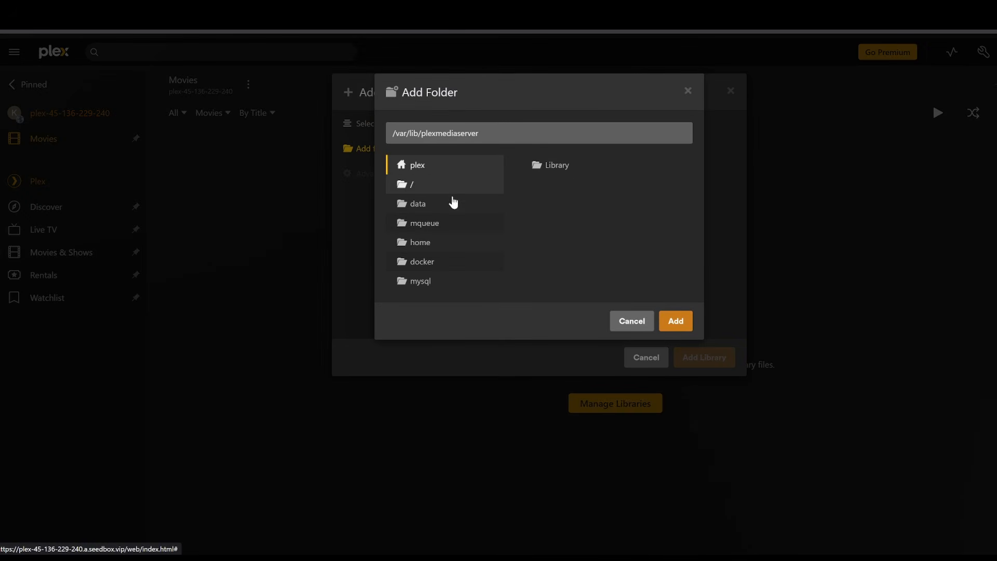
pyautogui.click(440, 243)
pyautogui.click(552, 165)
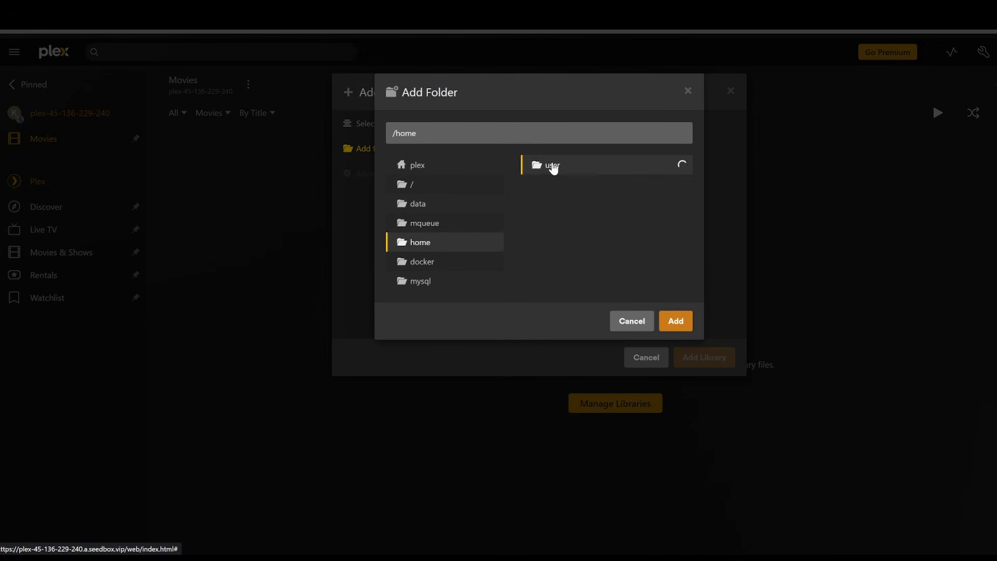
pyautogui.click(571, 186)
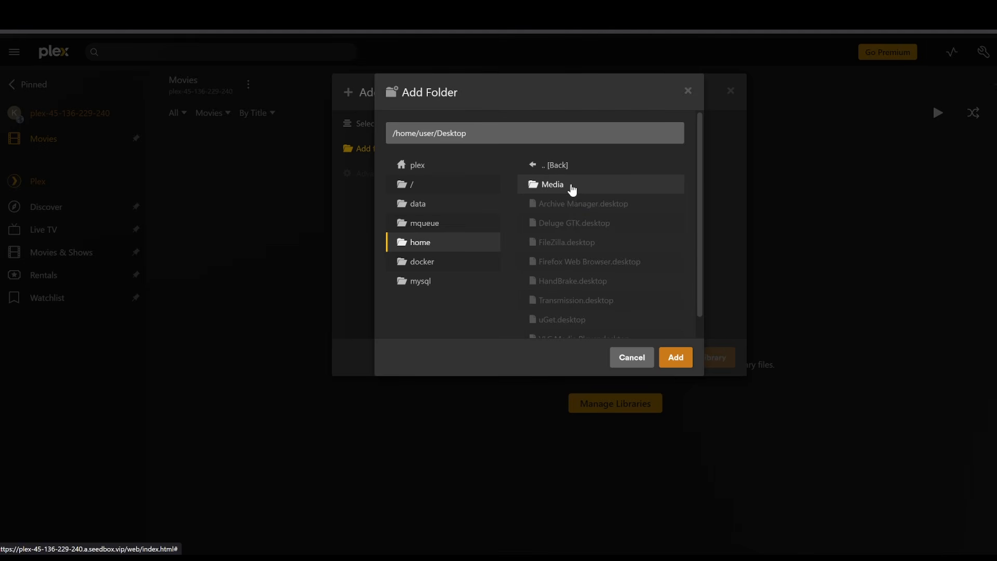
pyautogui.click(572, 188)
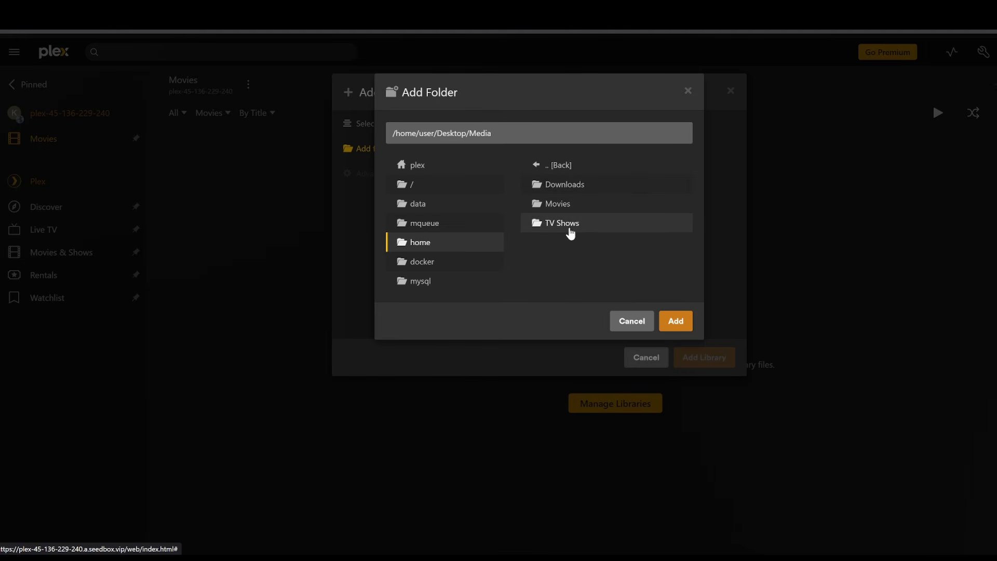
pyautogui.click(575, 224)
pyautogui.click(674, 322)
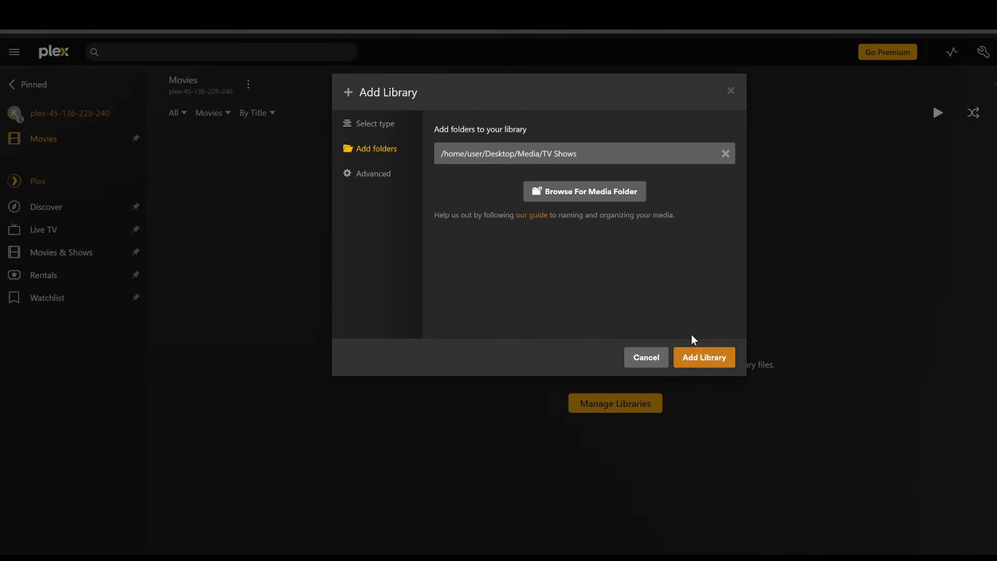
pyautogui.click(704, 357)
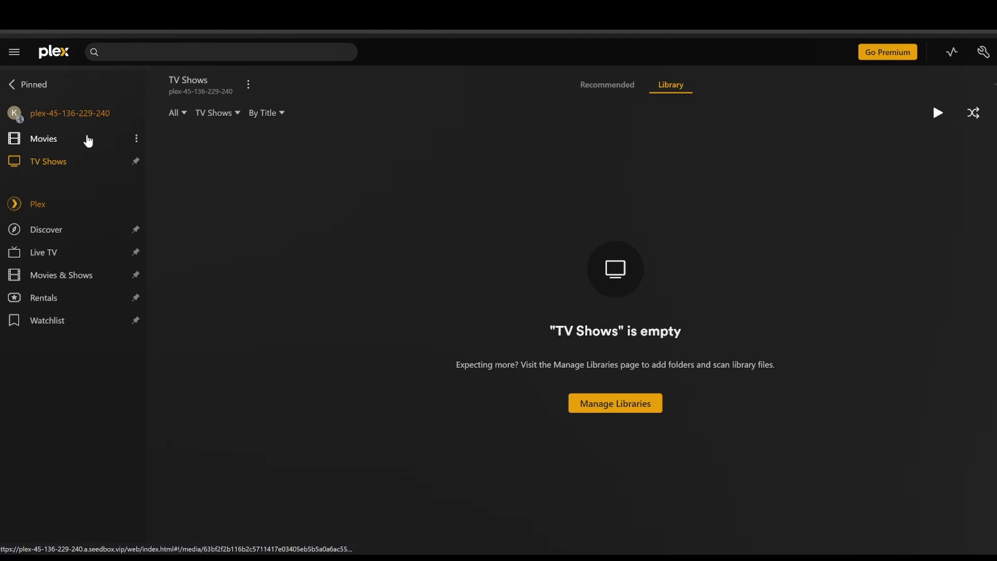
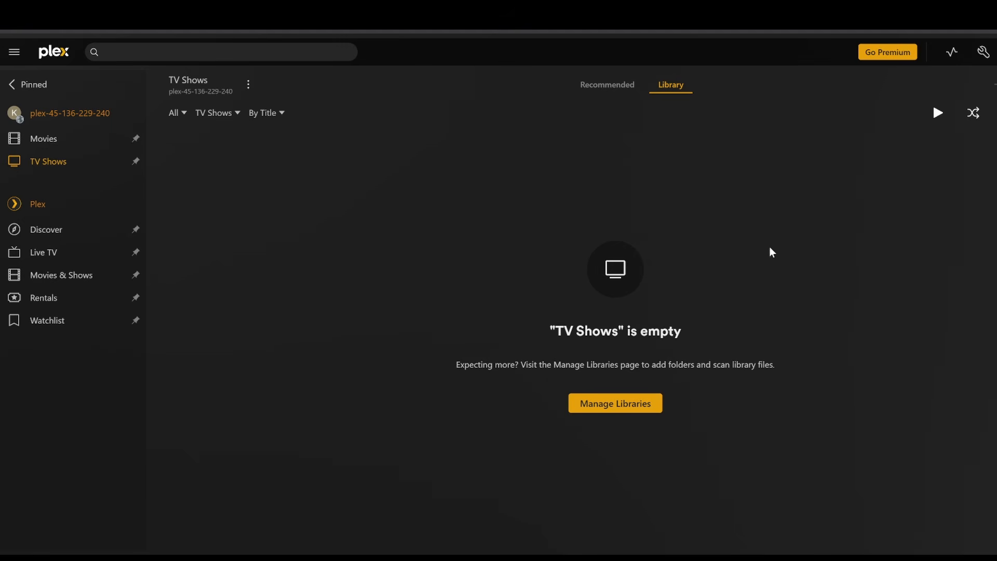
# - Bring up the Plex desktop app and approve its Plex for Windows sign-in request
pyautogui.hotkey('alt', 'Tab')
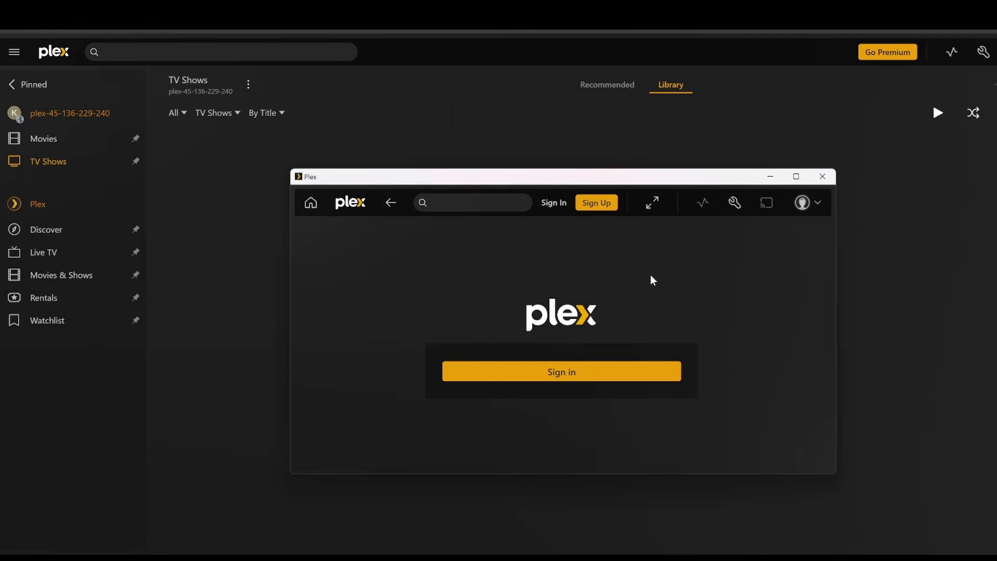
pyautogui.moveTo(618, 180); pyautogui.dragTo(618, 154)
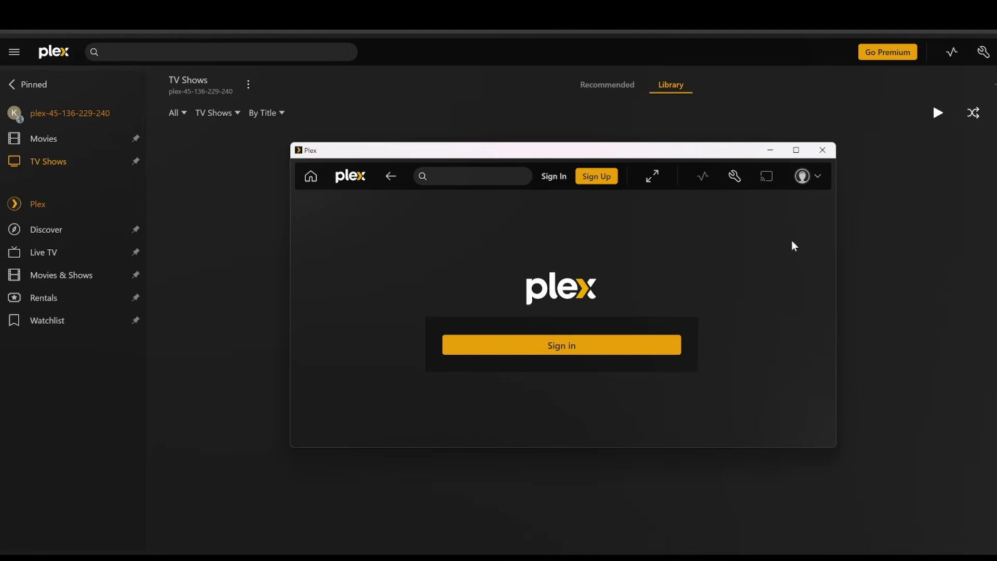
pyautogui.moveTo(605, 152)
pyautogui.mouseDown()
pyautogui.moveTo(622, 141)
pyautogui.moveTo(605, 145)
pyautogui.mouseUp()
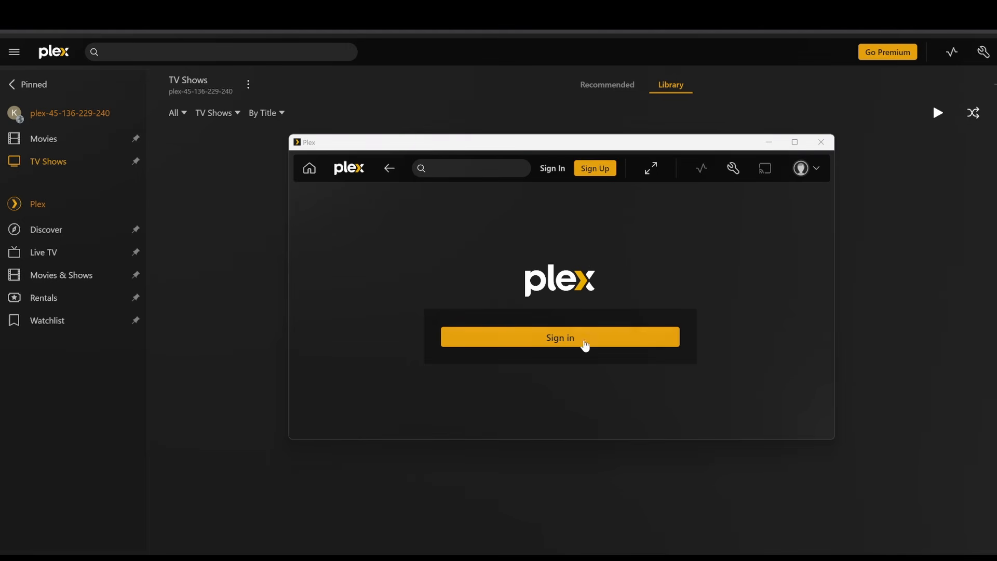
pyautogui.click(541, 335)
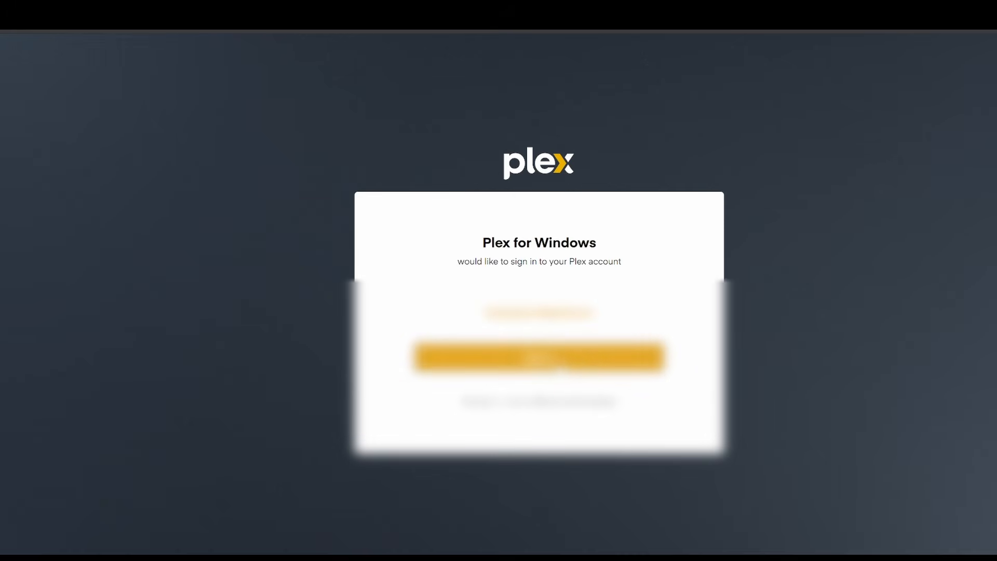
pyautogui.click(554, 367)
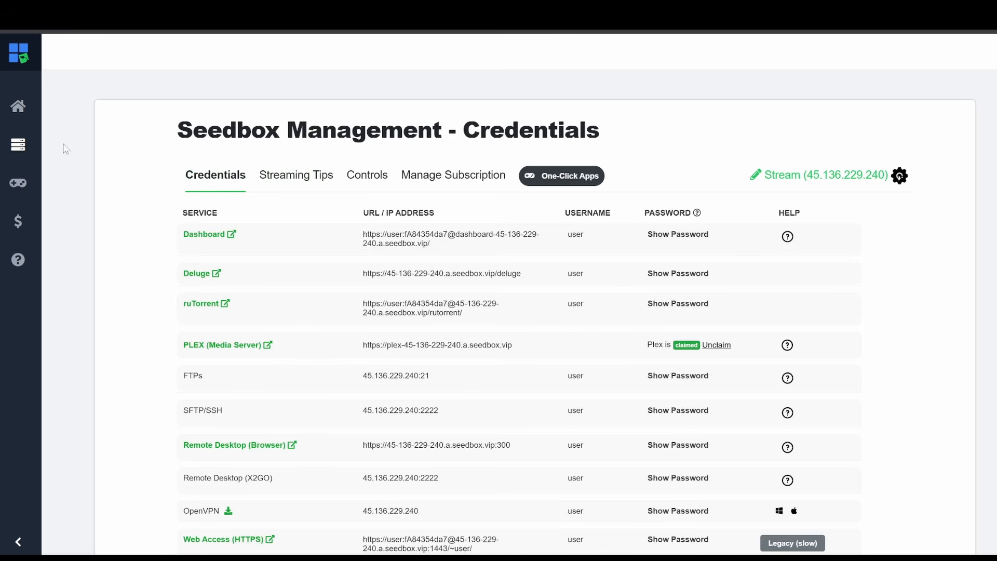
# - Go to the One-Click Apps section of the RapidSeedbox panel
pyautogui.click(31, 147)
pyautogui.moveTo(17, 181)
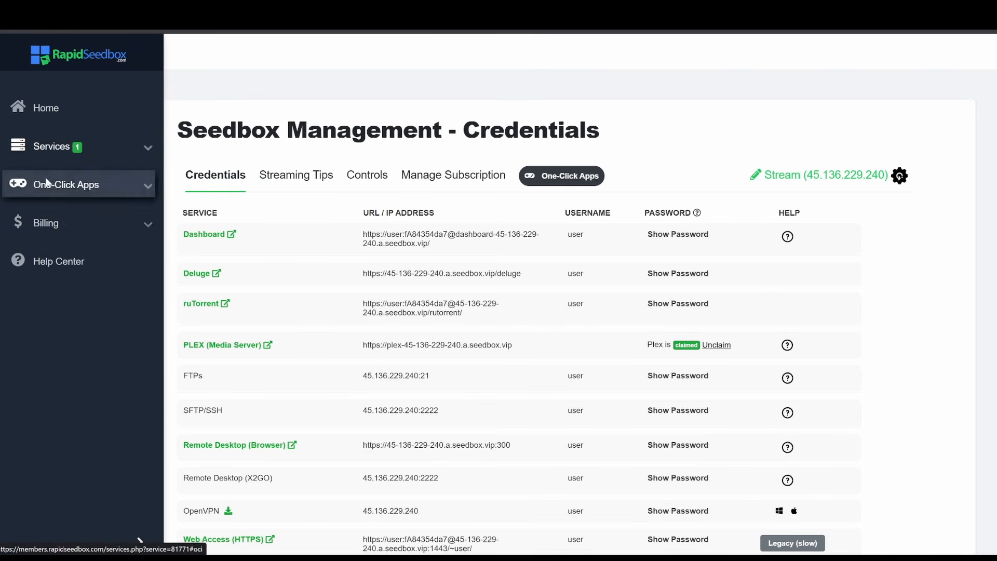
pyautogui.click(77, 238)
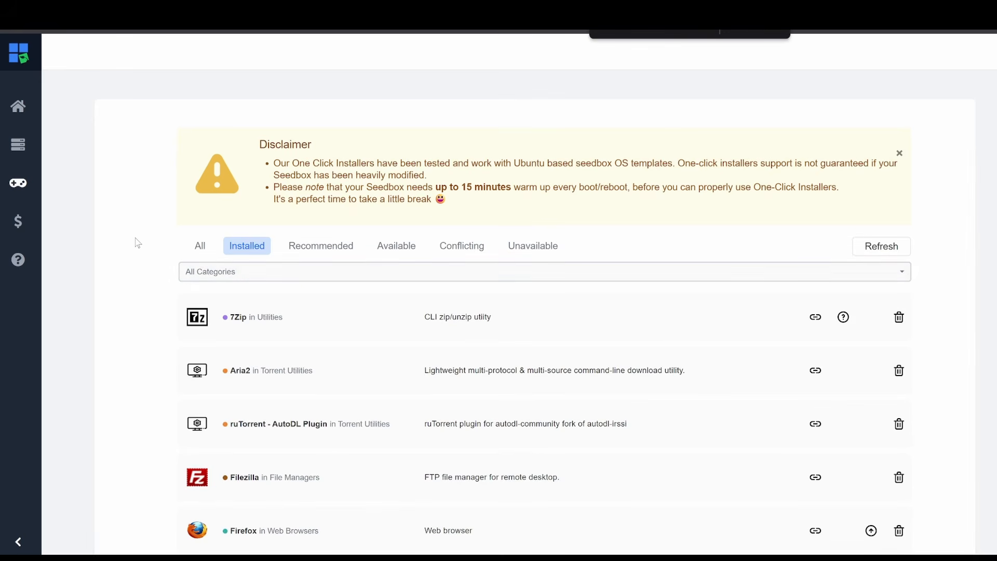
# - Find Radarr, reveal and copy its password, then select 'Night of the Living Dead' in the film list
pyautogui.write('radarr')
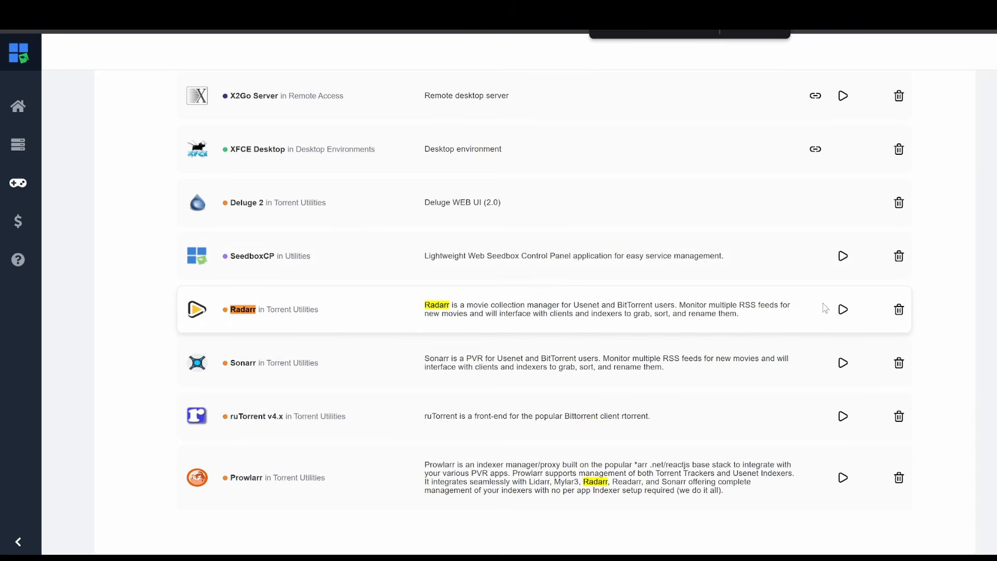
pyautogui.click(841, 310)
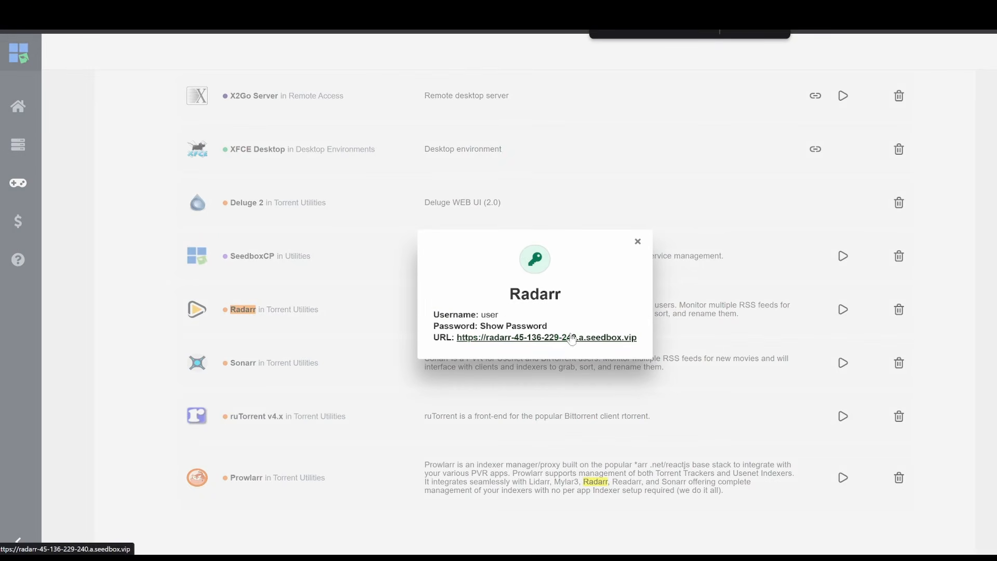
pyautogui.click(535, 327)
pyautogui.click(503, 327)
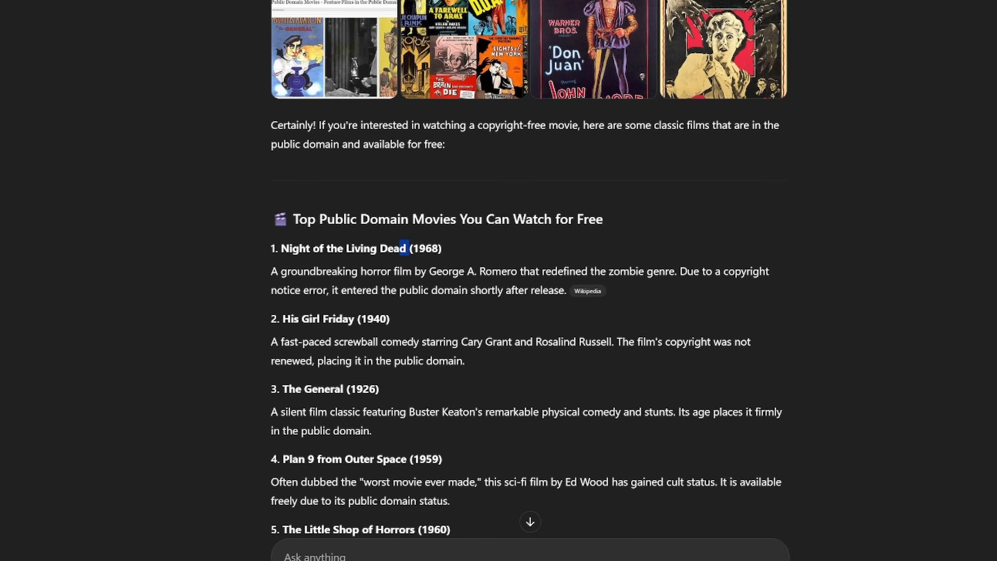
pyautogui.moveTo(401, 248); pyautogui.dragTo(281, 249)
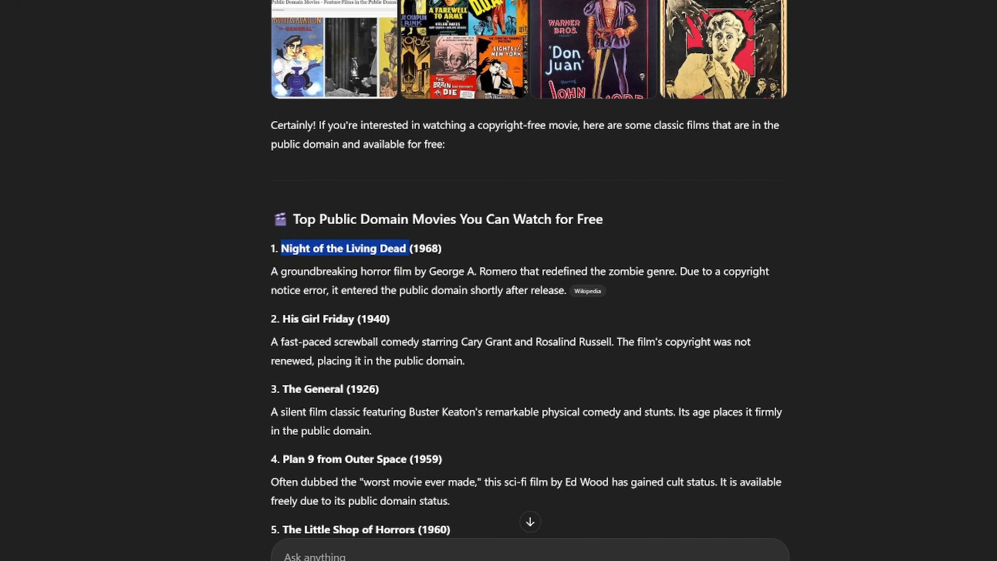
# - Search Radarr for 'Night of the Living Dead' and add the 1968 film
pyautogui.click(147, 58)
pyautogui.hotkey('ctrl', 'v')
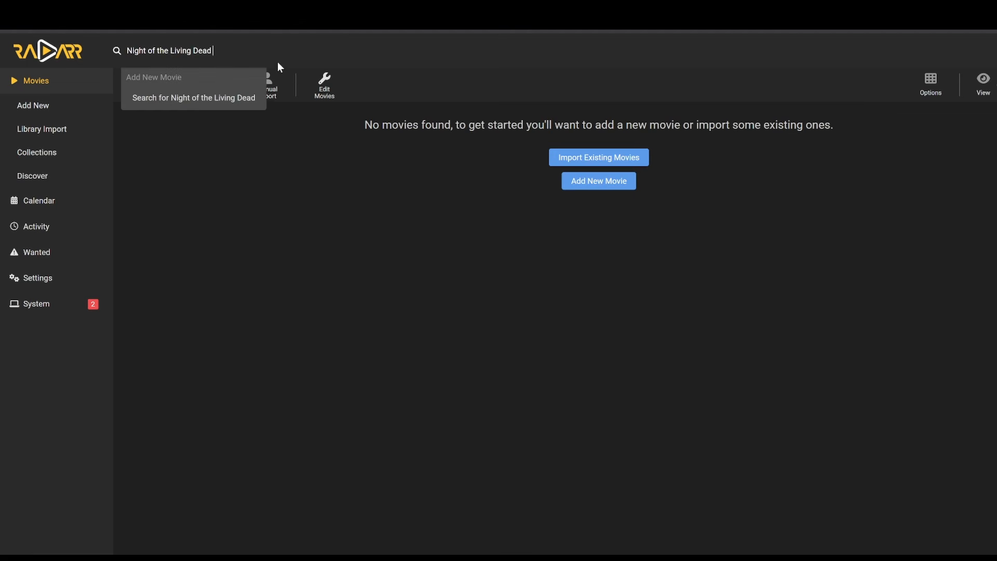
pyautogui.click(217, 98)
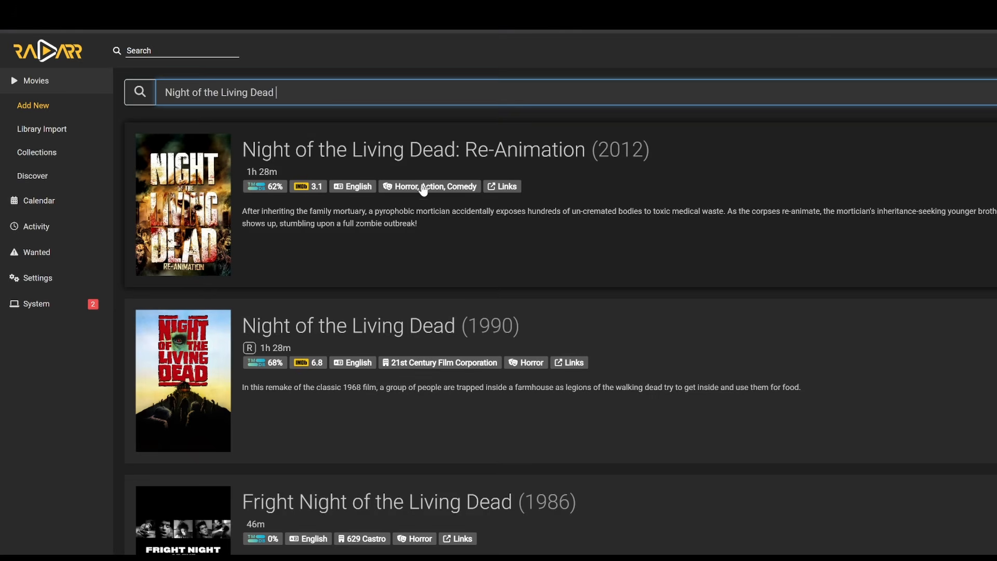
pyautogui.scroll(-6, 440, 325)
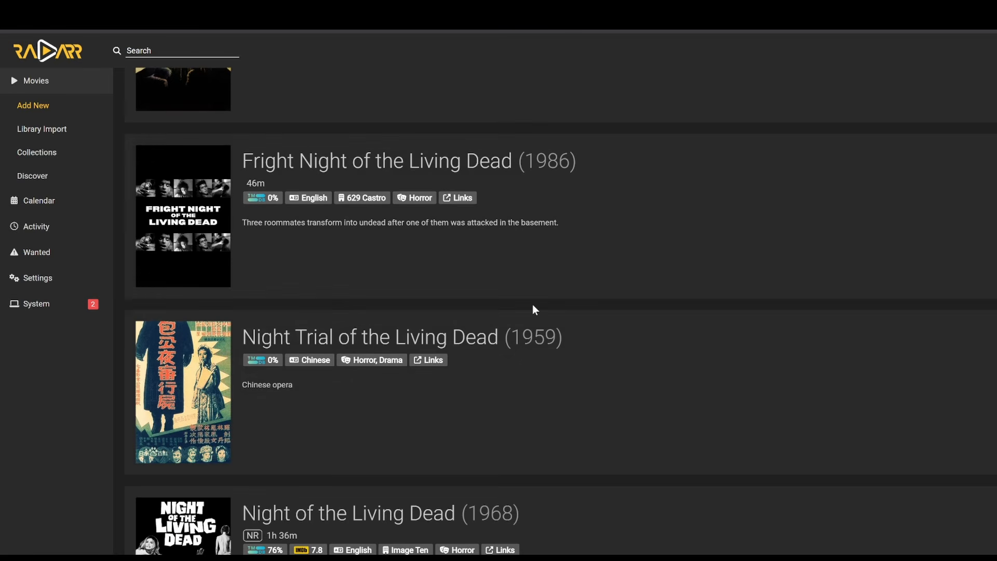
pyautogui.scroll(-3, 460, 340)
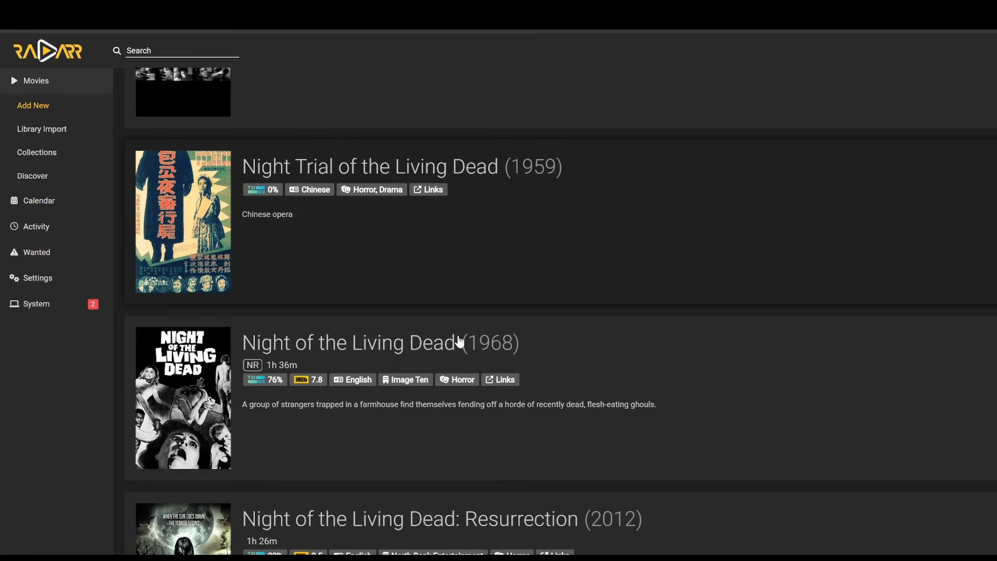
pyautogui.click(410, 347)
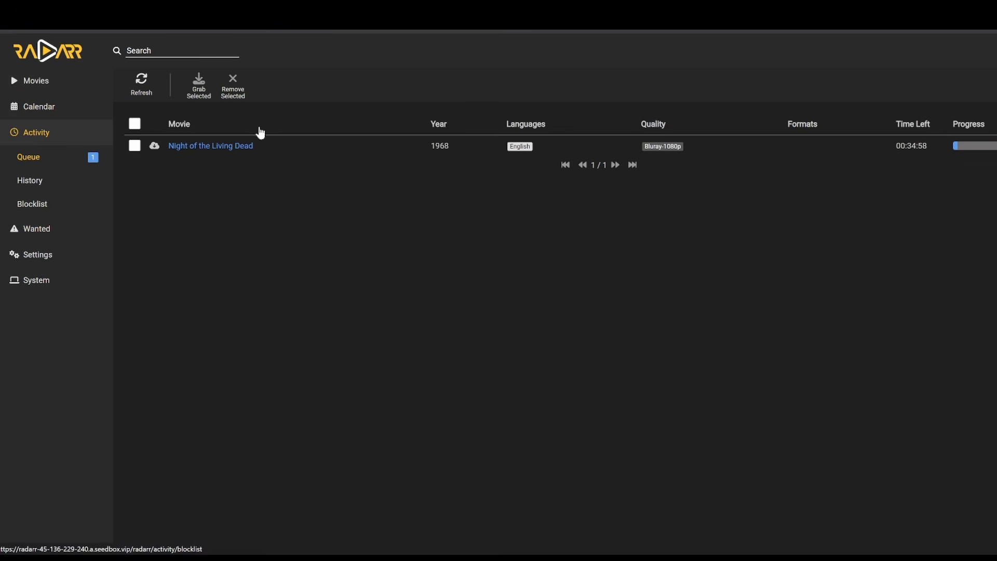
pyautogui.moveTo(260, 150)
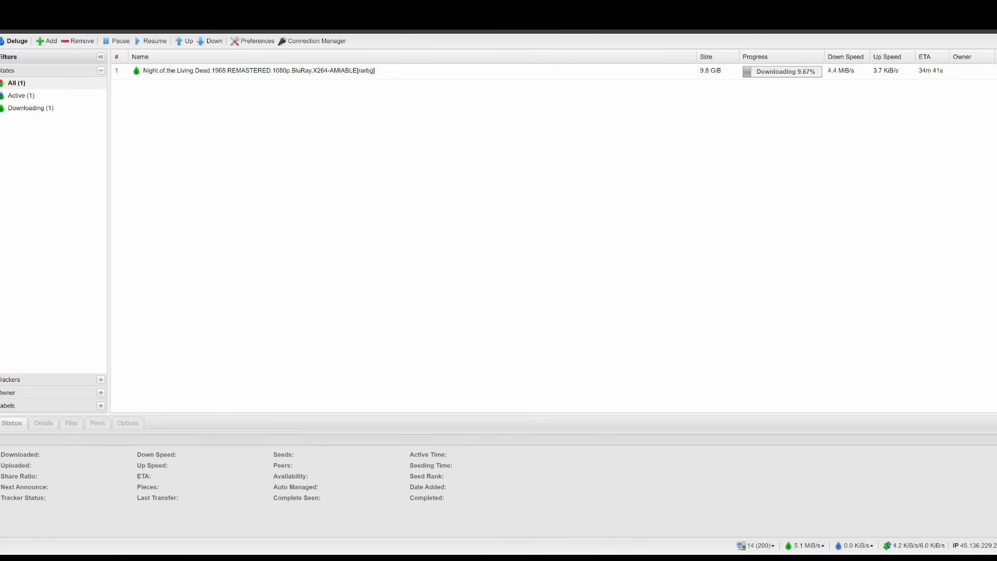
# - Refresh Deluge to check download progress, then return to Radarr's movie library
pyautogui.press('F5')
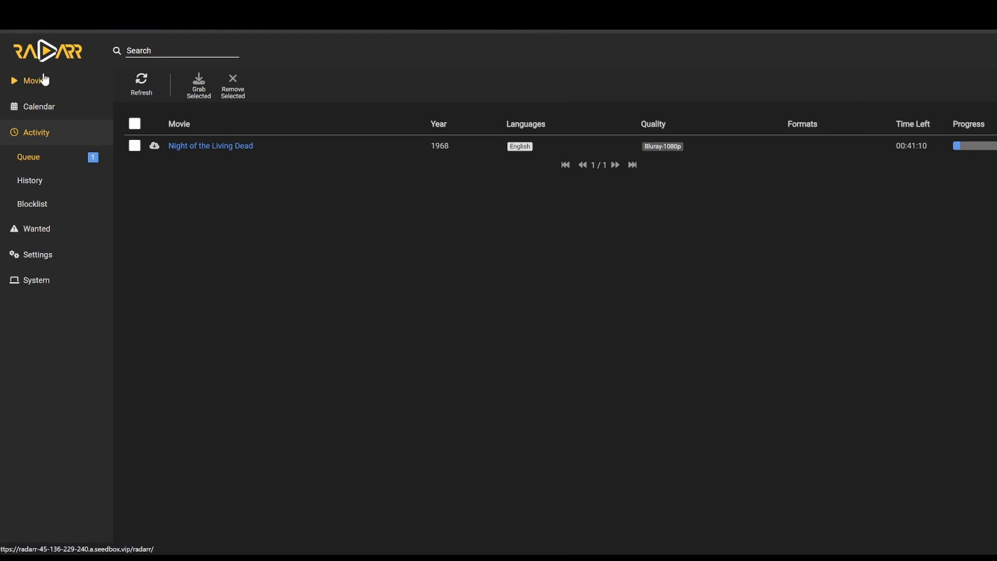
pyautogui.click(41, 79)
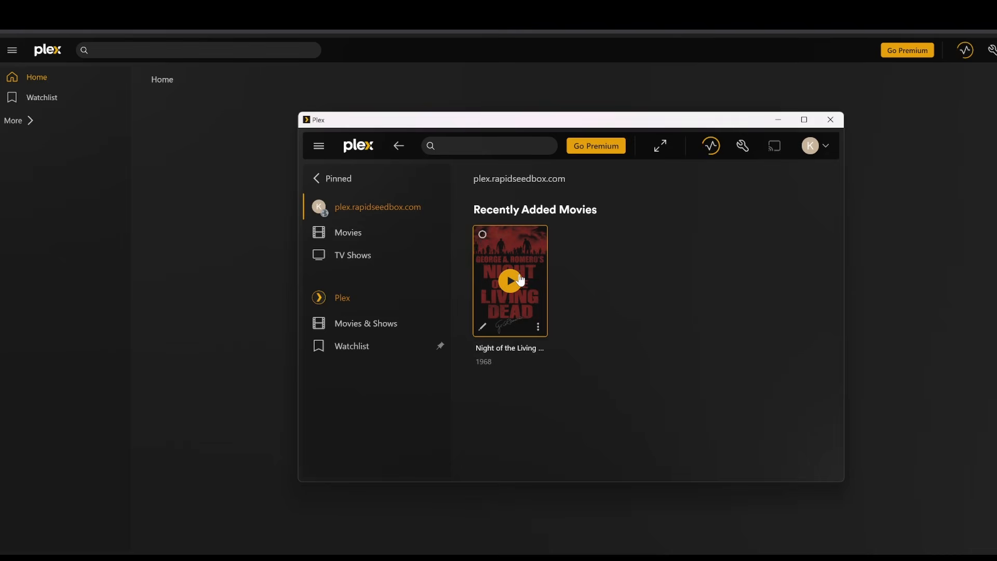
# - Open the plex.rapidseedbox.com server from Plex Home to see Night of the Living Dead (1968)
pyautogui.click(342, 179)
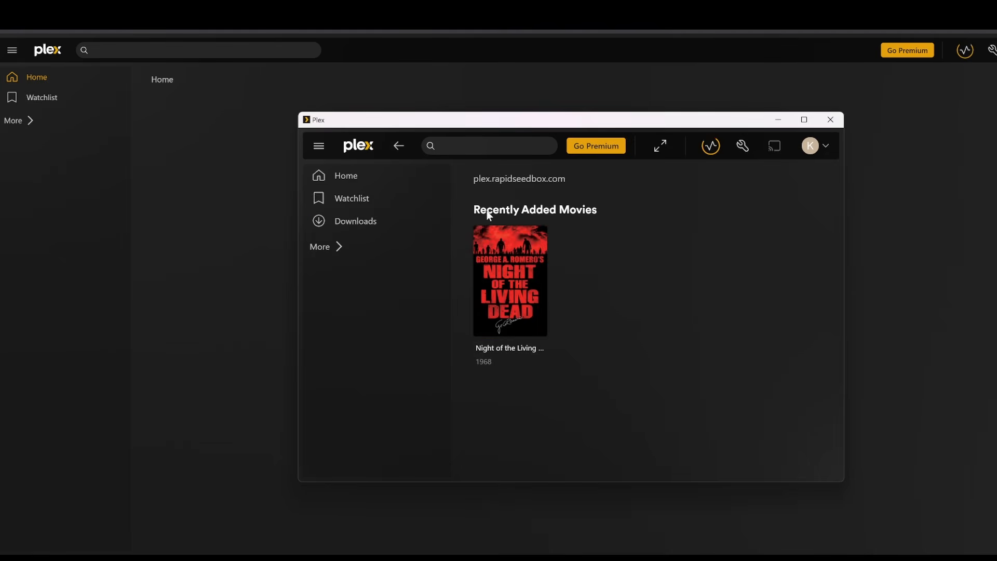
pyautogui.click(350, 177)
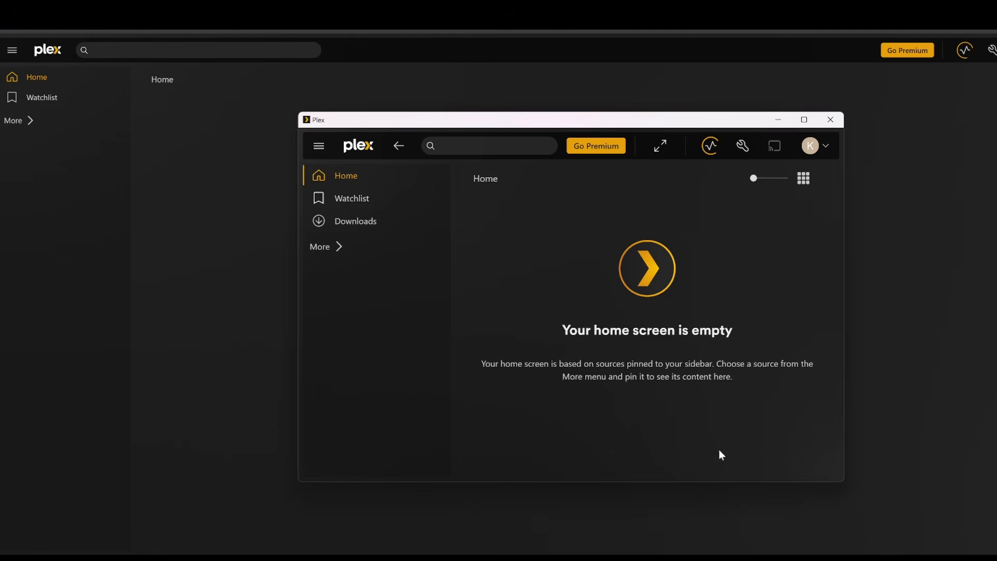
pyautogui.click(333, 247)
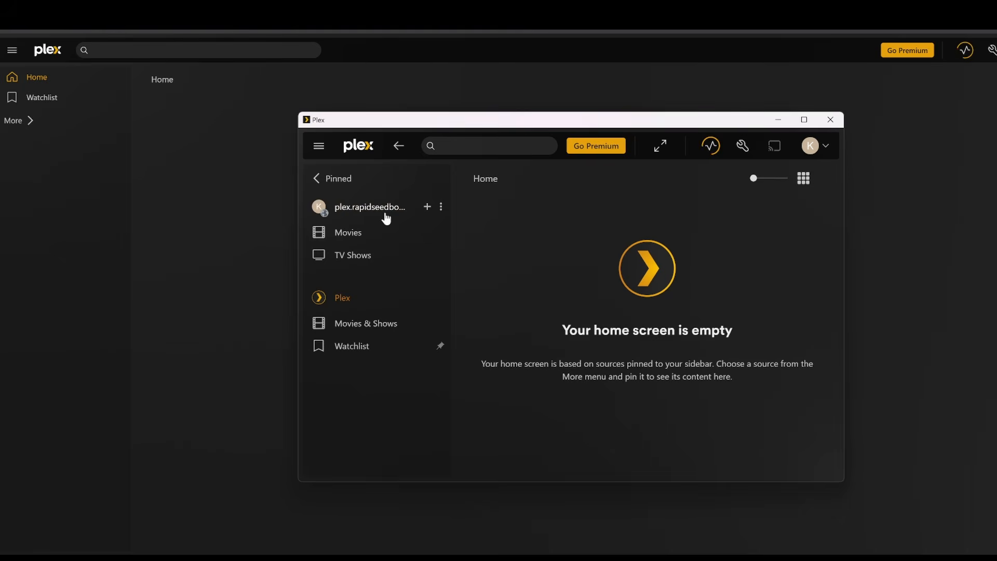
pyautogui.click(383, 214)
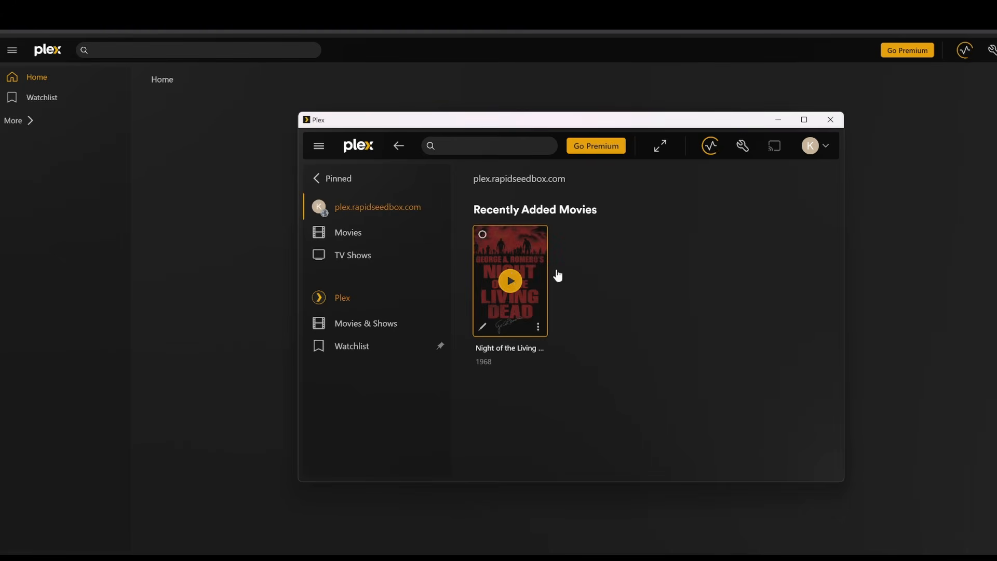
pyautogui.moveTo(543, 129); pyautogui.dragTo(540, 115)
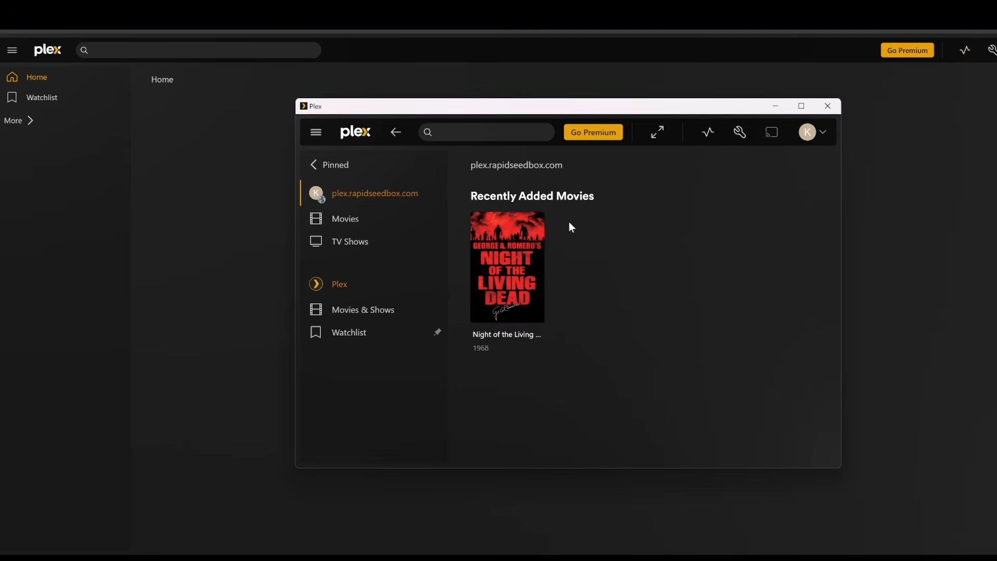
pyautogui.moveTo(598, 107); pyautogui.dragTo(579, 107)
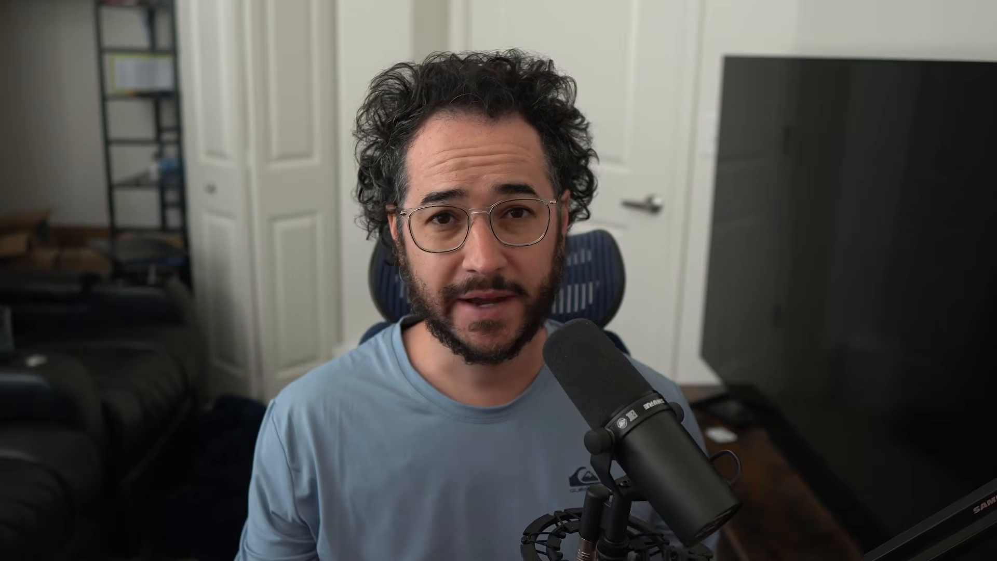